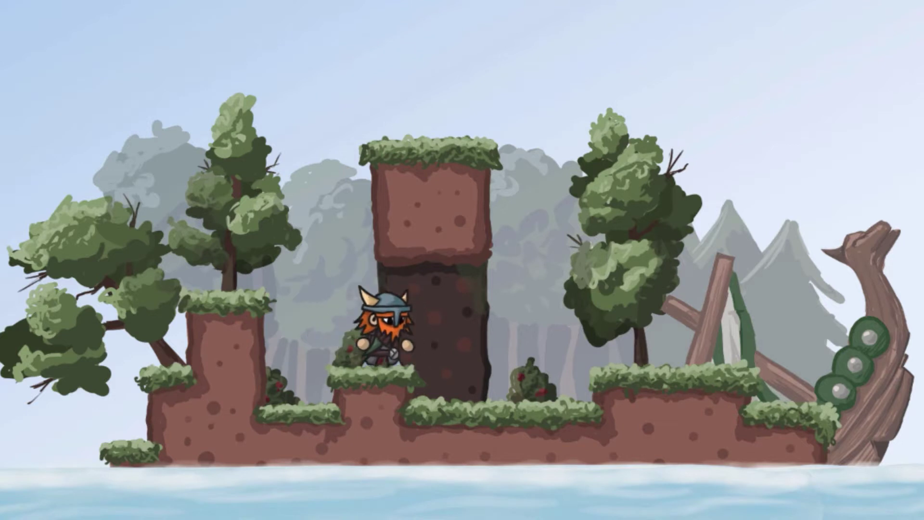
key(Left)
key(space)
key(Right)
key(space)
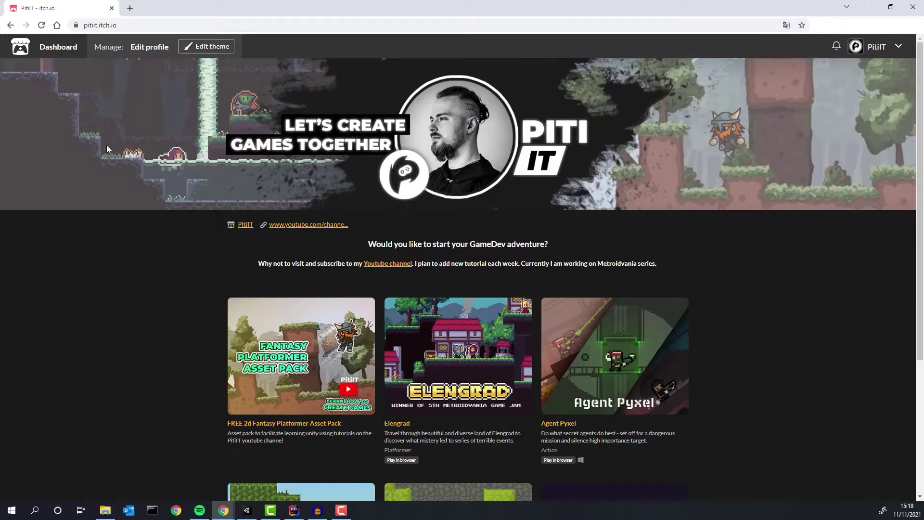
- Open the FREE 2d Fantasy Platformer Asset Pack page on itch.io and start downloading Assets.zip
scroll(110, 154, down, 6)
click(272, 222)
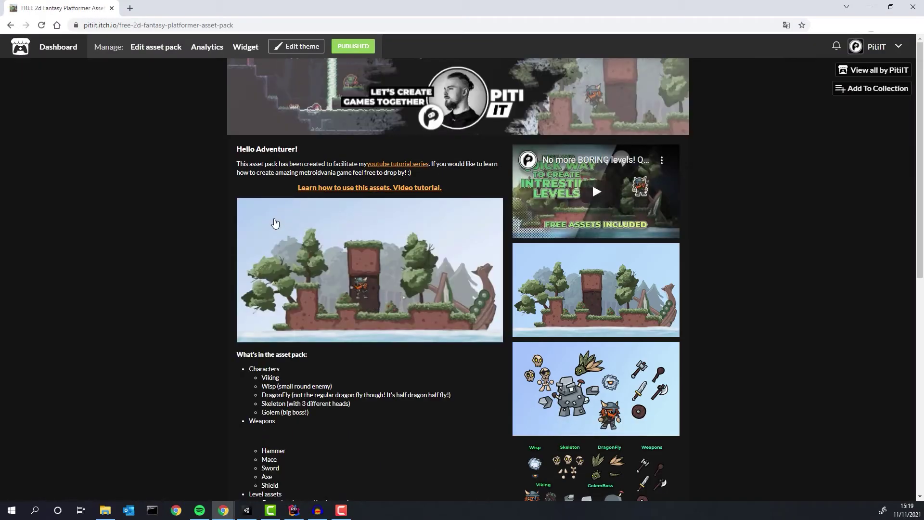
scroll(276, 221, down, 1)
scroll(276, 221, down, 8)
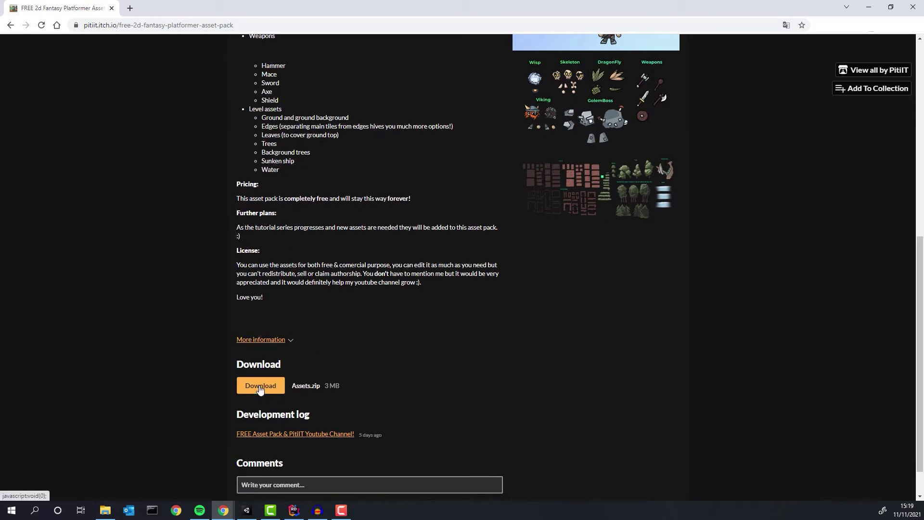
click(260, 386)
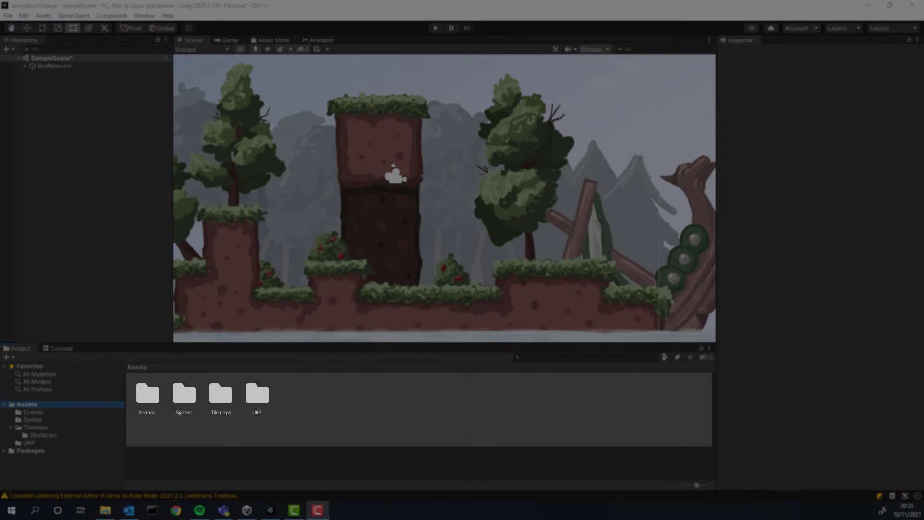
- Switch to Unity and import the Characters image into the project's Sprites folder
double_click(185, 410)
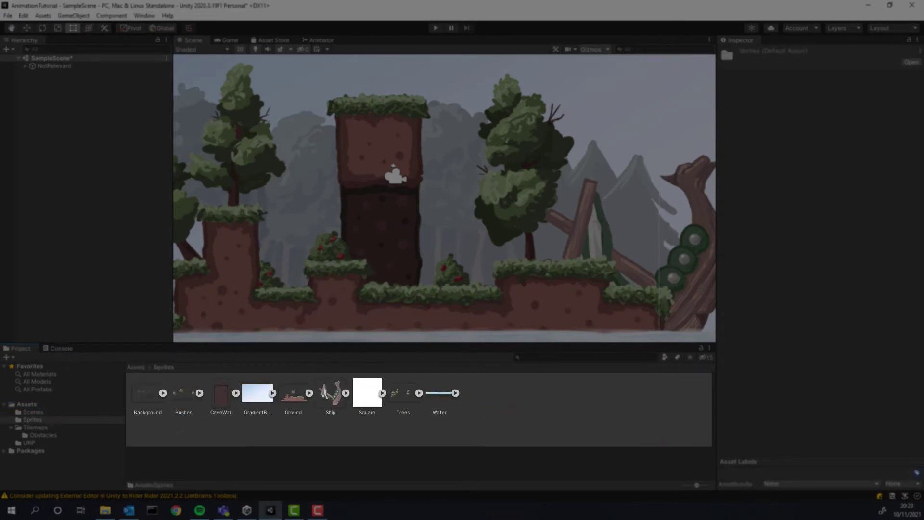
key(alt+Tab)
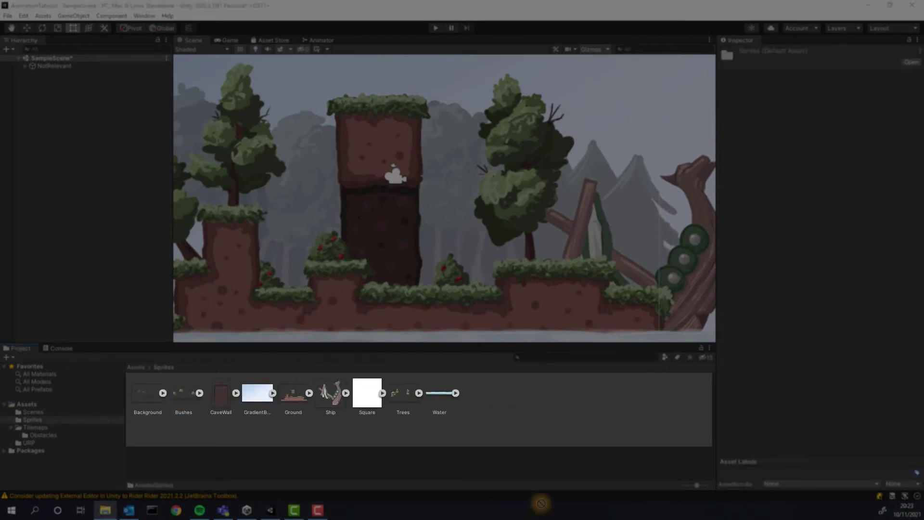
drag(581, 487, 510, 399)
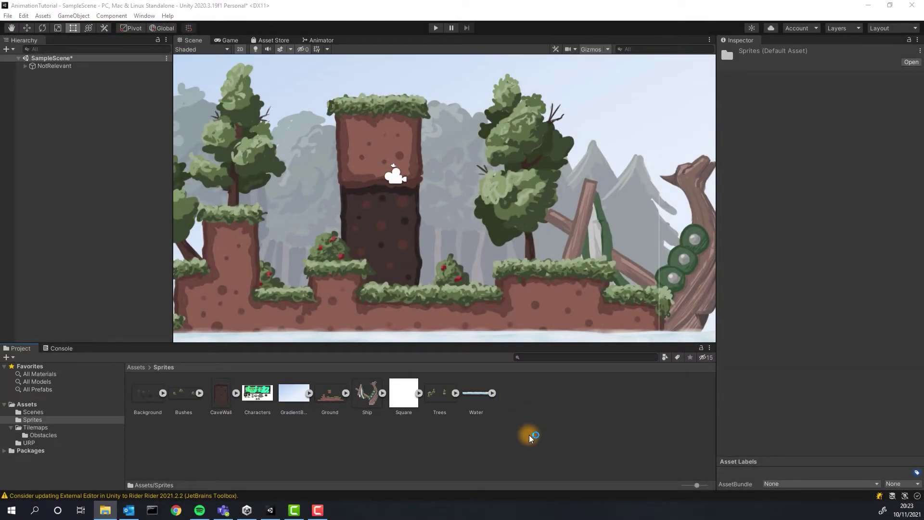
- Configure the Characters texture as Sprite (2D and UI) with 64 pixels per unit and Multiple sprite mode, and apply the settings
click(253, 395)
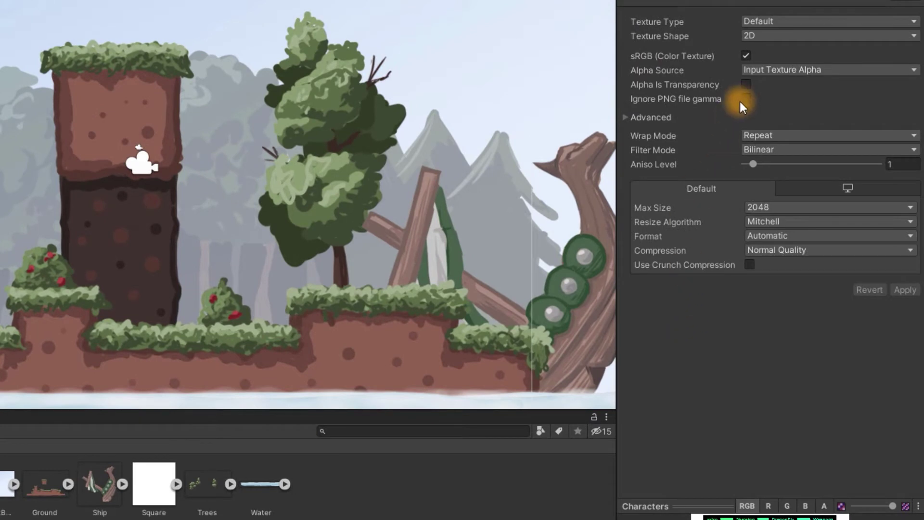
click(823, 22)
click(807, 85)
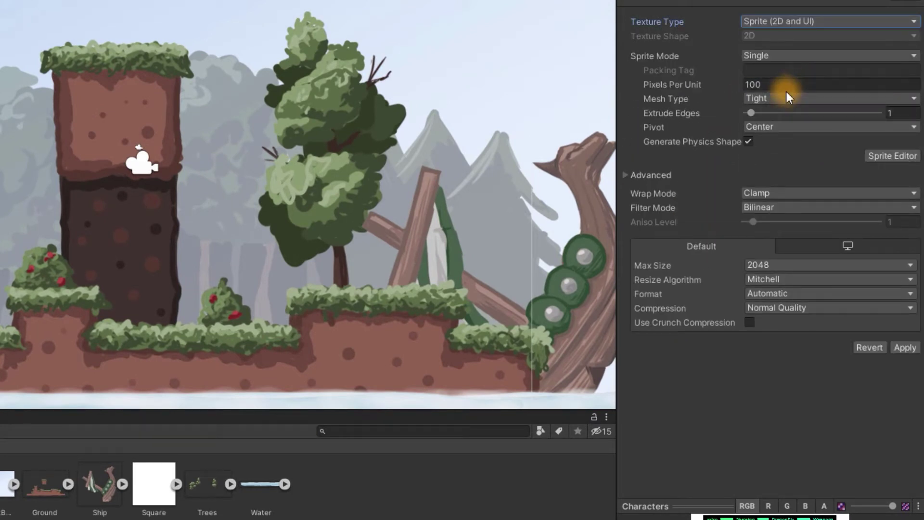
click(762, 82)
double_click(748, 87)
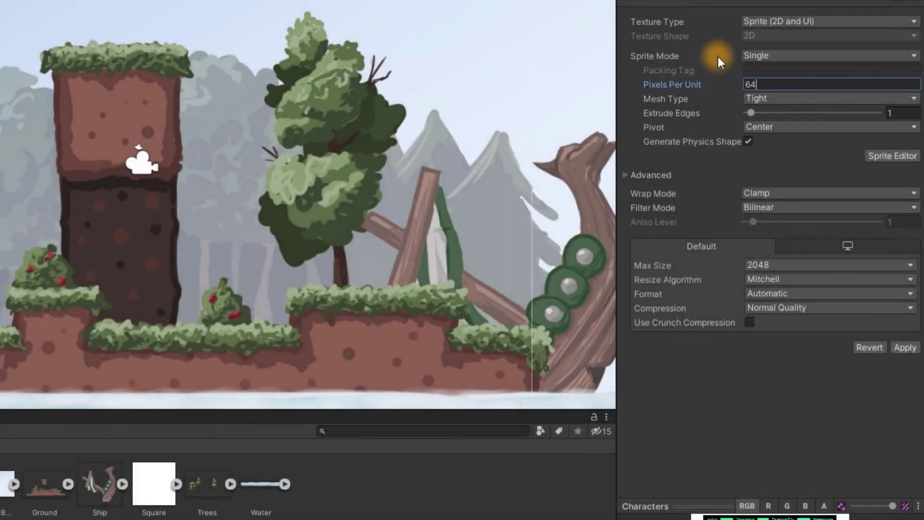
click(754, 54)
click(764, 86)
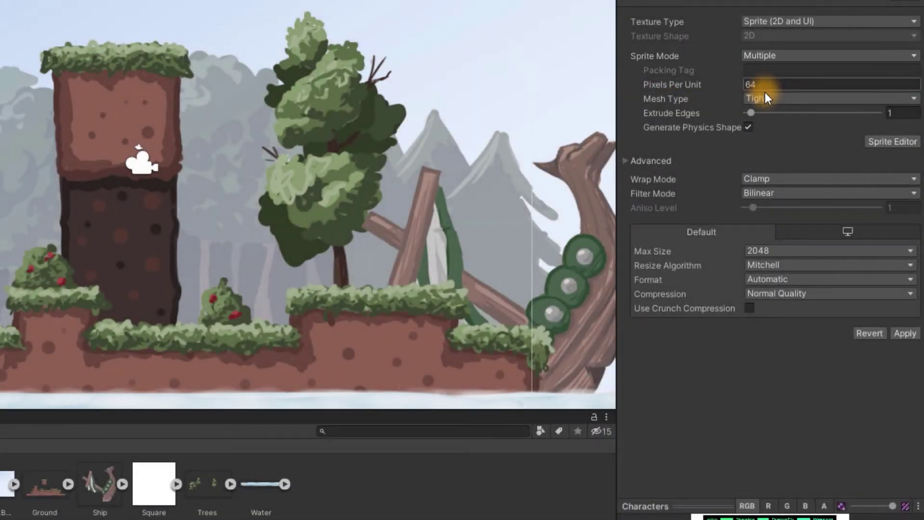
click(905, 333)
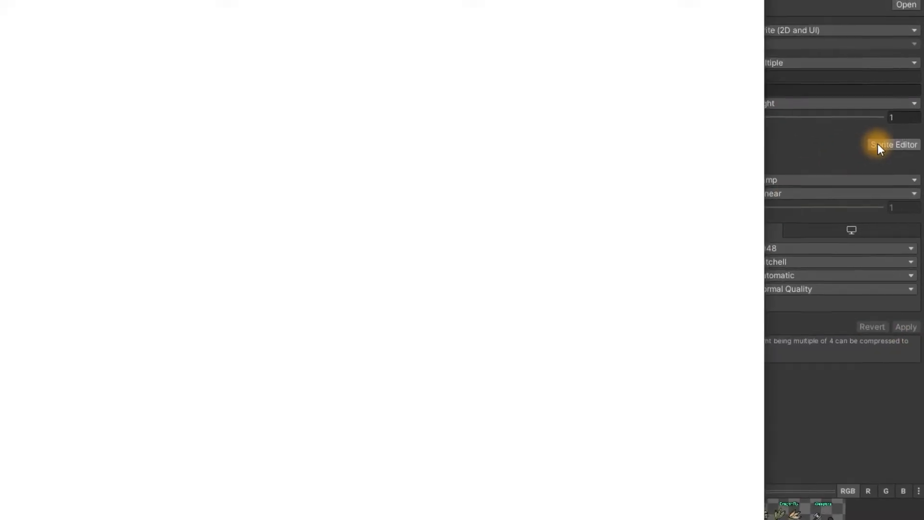
- Slice the Characters sheet automatically with a Center pivot and Delete Existing, and shrink the Viking head's slice to exclude the Viking title
click(886, 142)
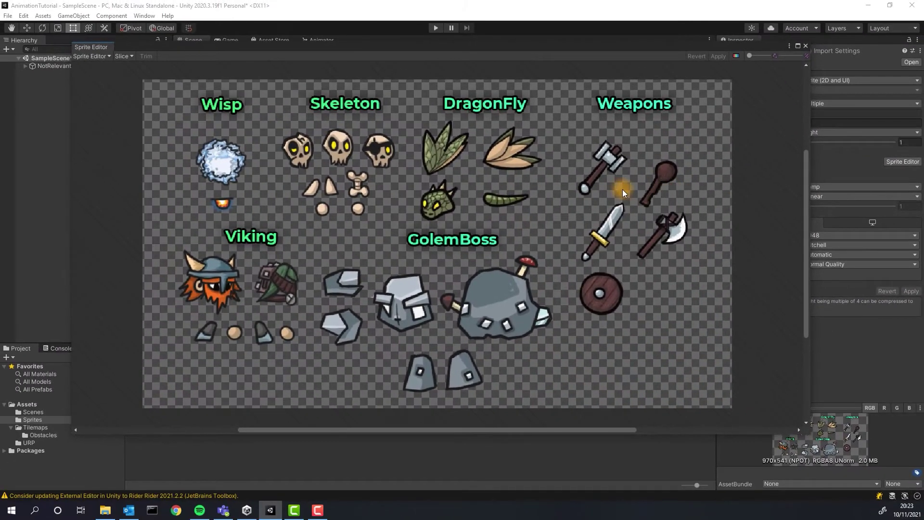
click(122, 57)
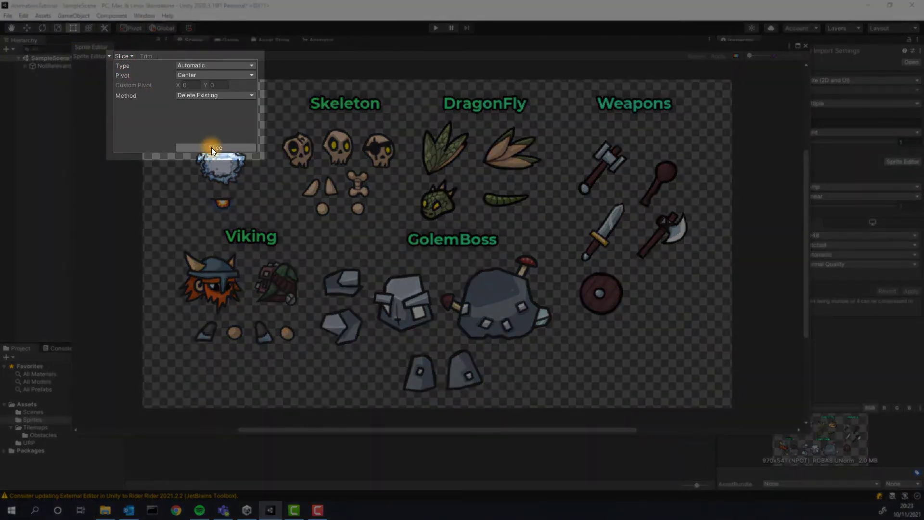
click(212, 147)
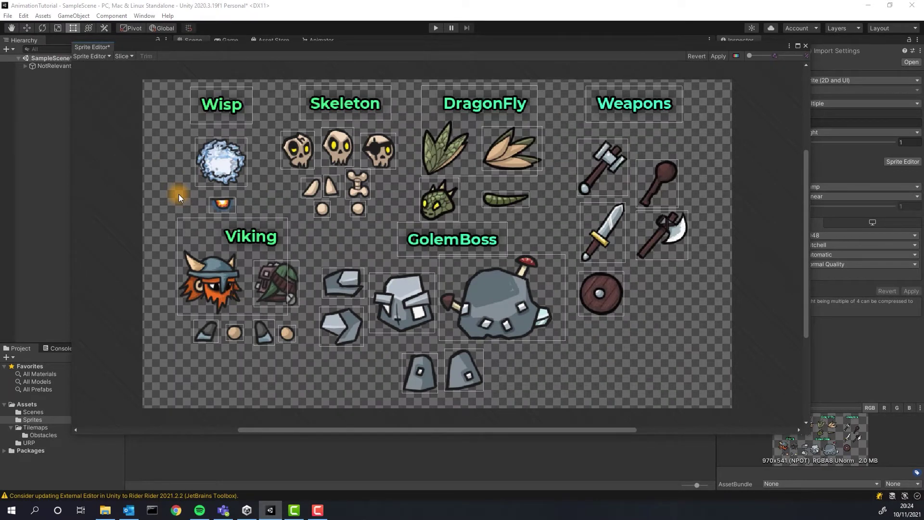
click(284, 218)
drag(285, 218, 243, 249)
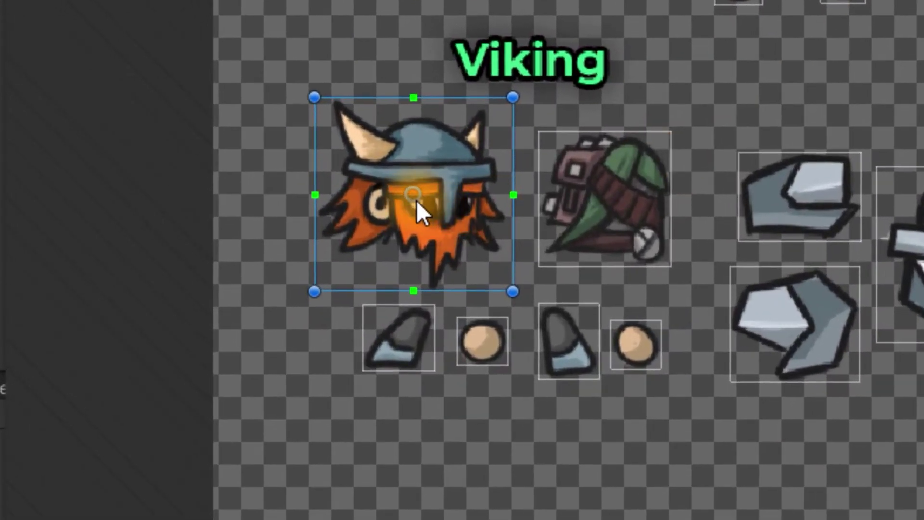
- Check the slices of the Viking's body, feet and hands, and apply the sprite slicing before closing the Sprite Editor
click(611, 207)
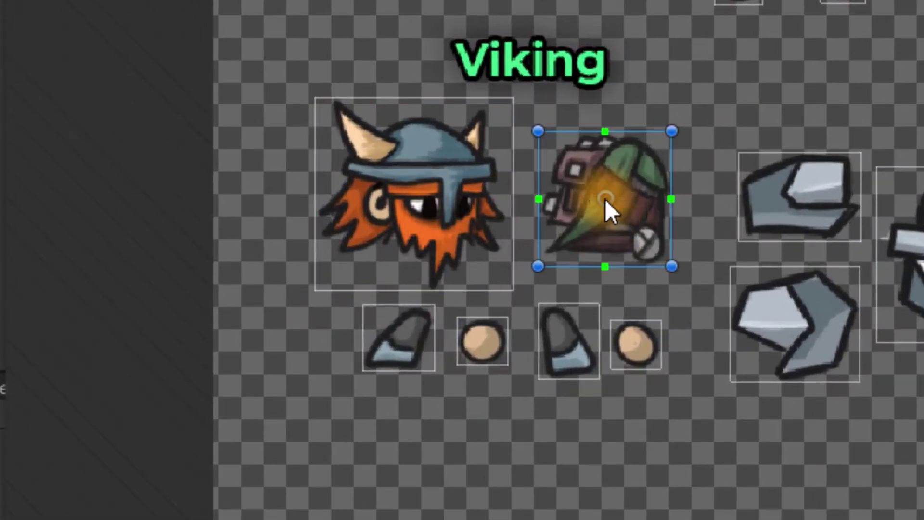
click(407, 338)
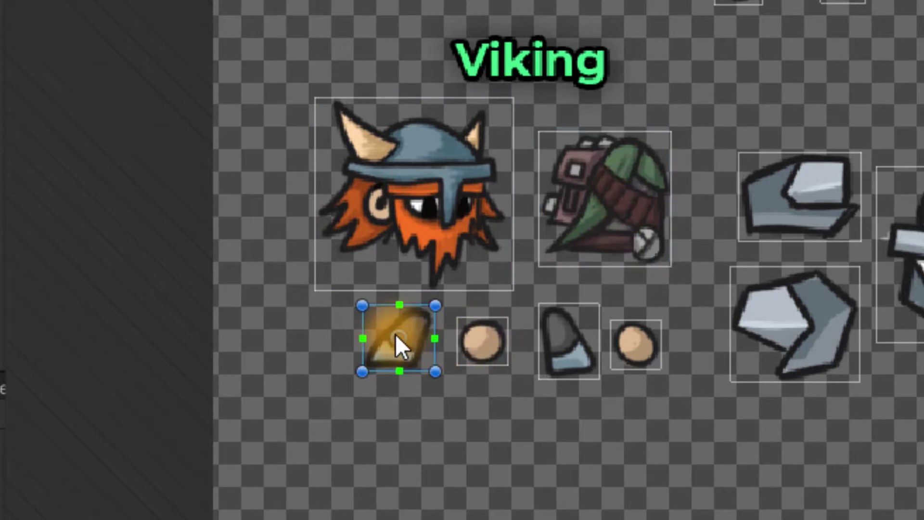
click(482, 335)
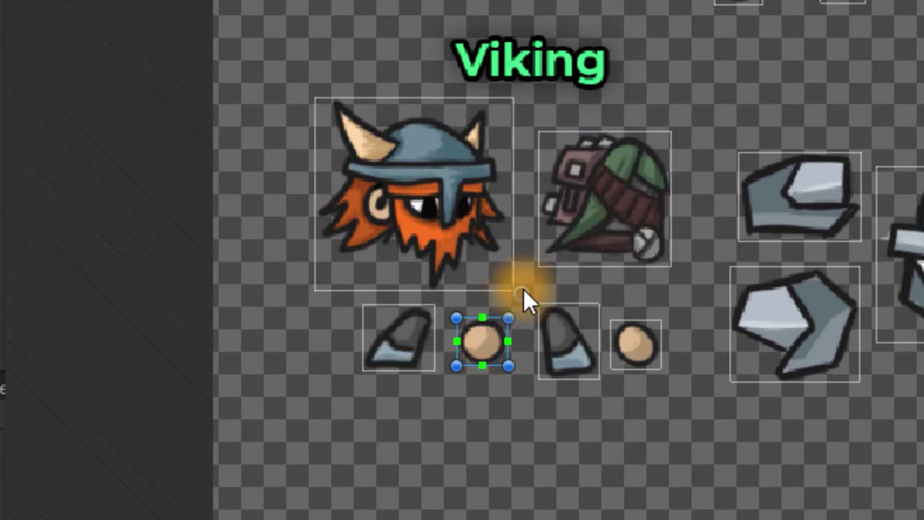
click(576, 352)
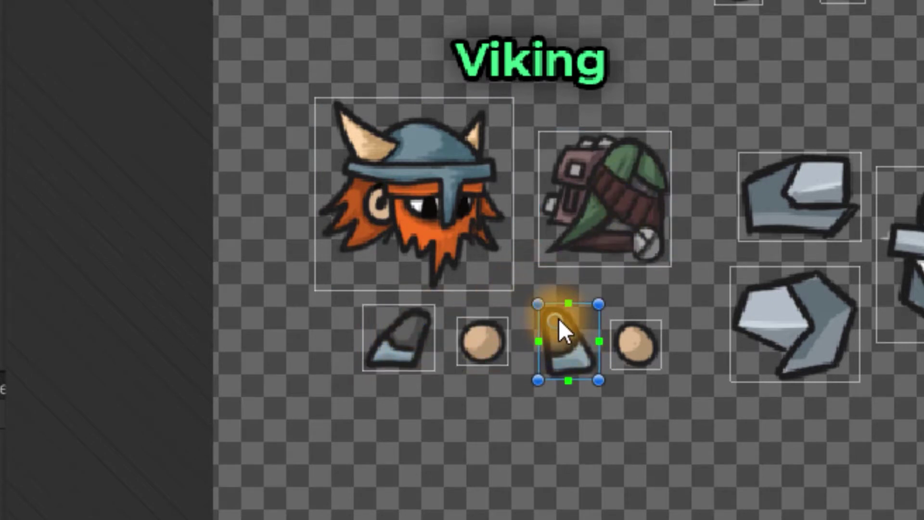
click(635, 343)
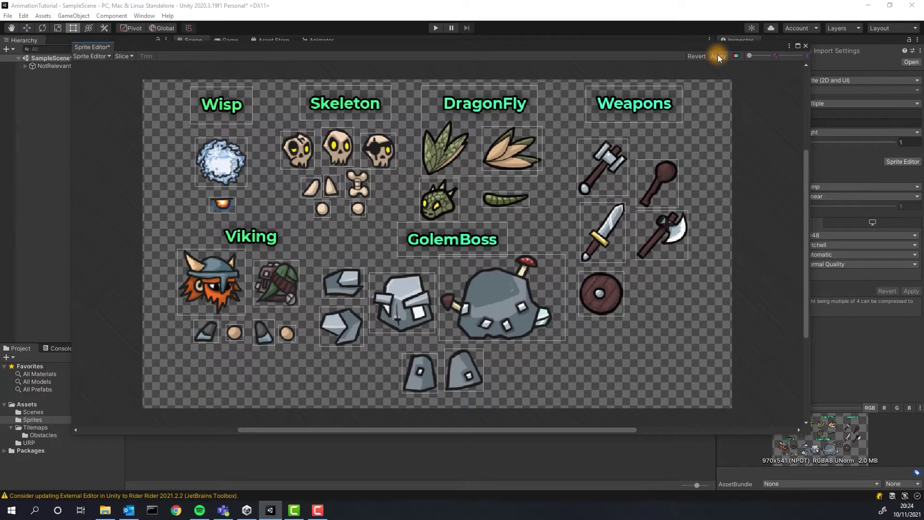
click(718, 57)
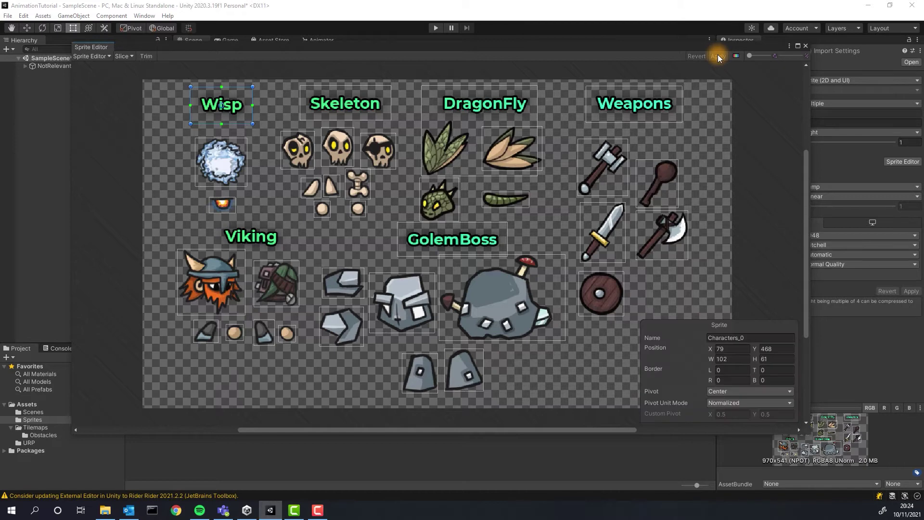
click(805, 46)
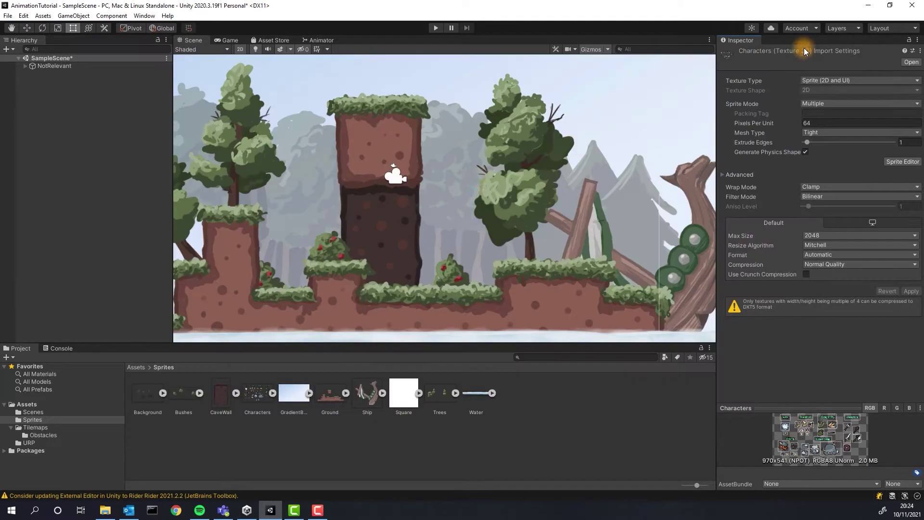
- Create an empty game object named Viking and set its position to 0, 0, 0
right_click(111, 165)
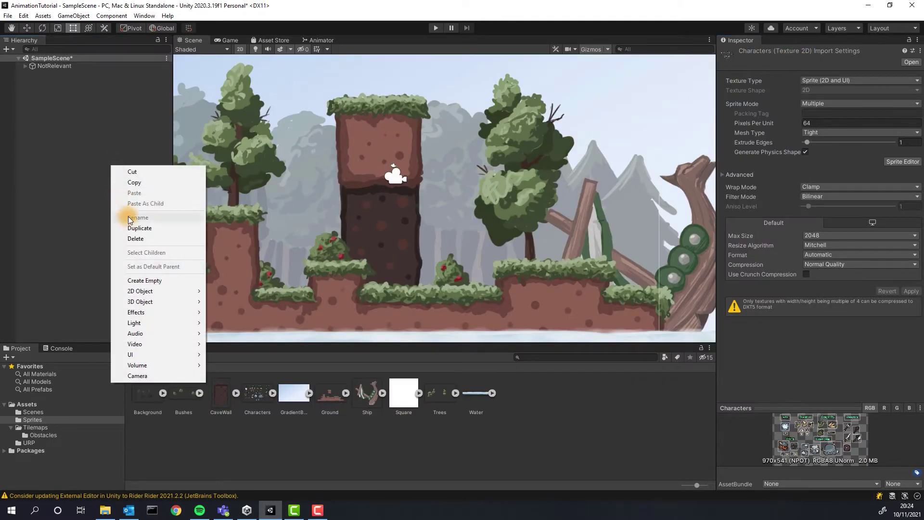
click(159, 280)
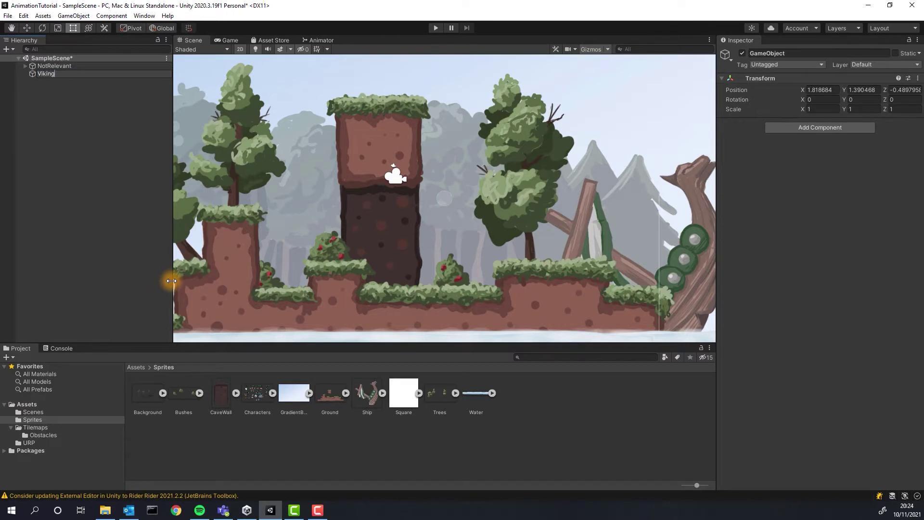
key(Return)
click(817, 99)
click(862, 89)
text(0)
click(898, 90)
text(0)
- Add the Viking head and body sprites as children of the Viking object, named Head and Body
click(272, 394)
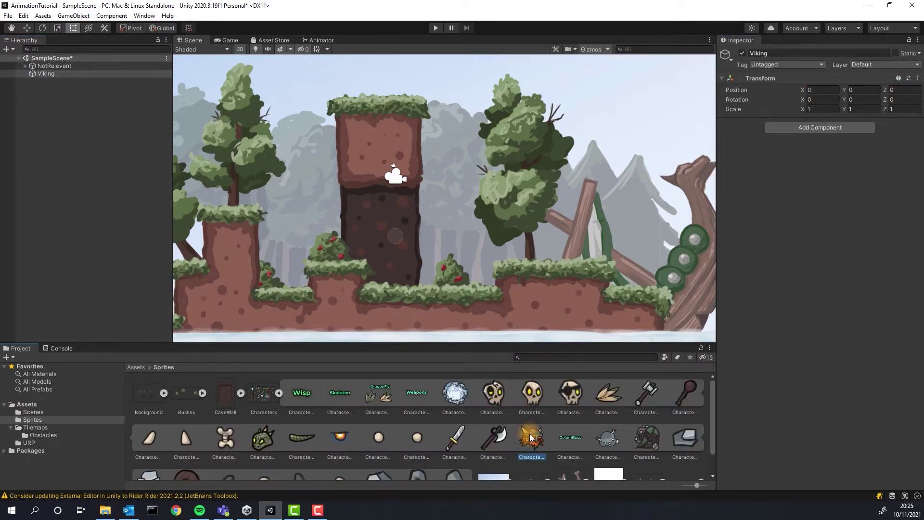
drag(531, 437, 47, 74)
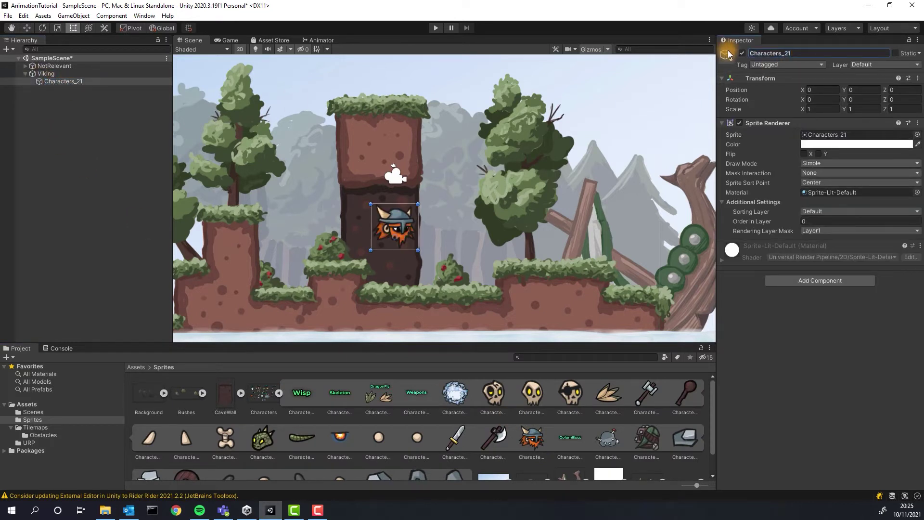
drag(604, 450, 87, 85)
click(797, 57)
- Add the two foot sprites as children of the Viking object, named LeftLeg and RightLeg
drag(713, 418, 717, 433)
drag(224, 466, 46, 74)
click(799, 53)
text(LeftLeg)
key(Return)
drag(301, 453, 46, 75)
click(815, 52)
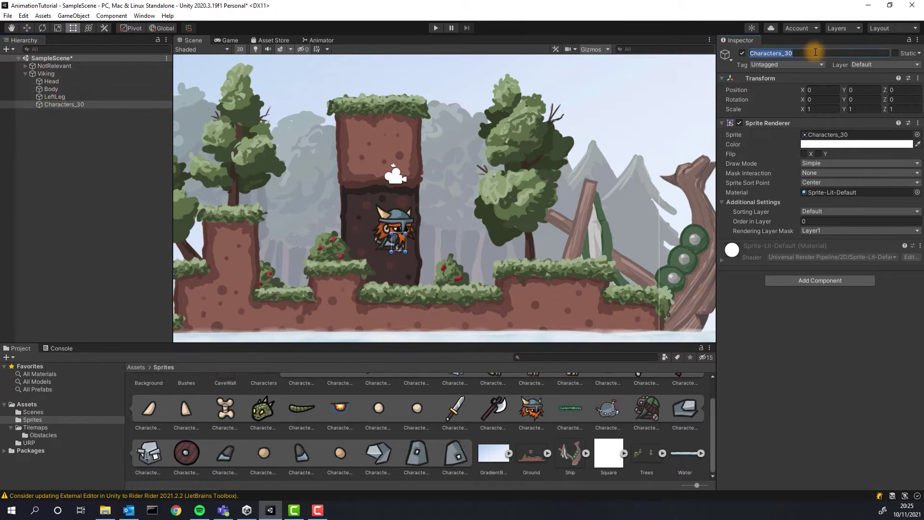
- Add the two hand sprites as children of Viking: LeftArm at position -1.16, 0.75 and RightArm at 0, 0
drag(264, 452, 47, 75)
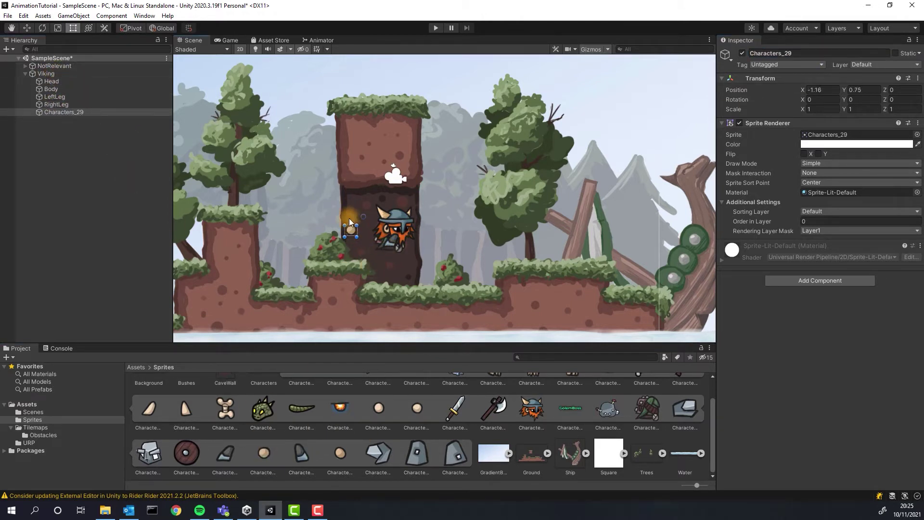
scroll(348, 218, up, 5)
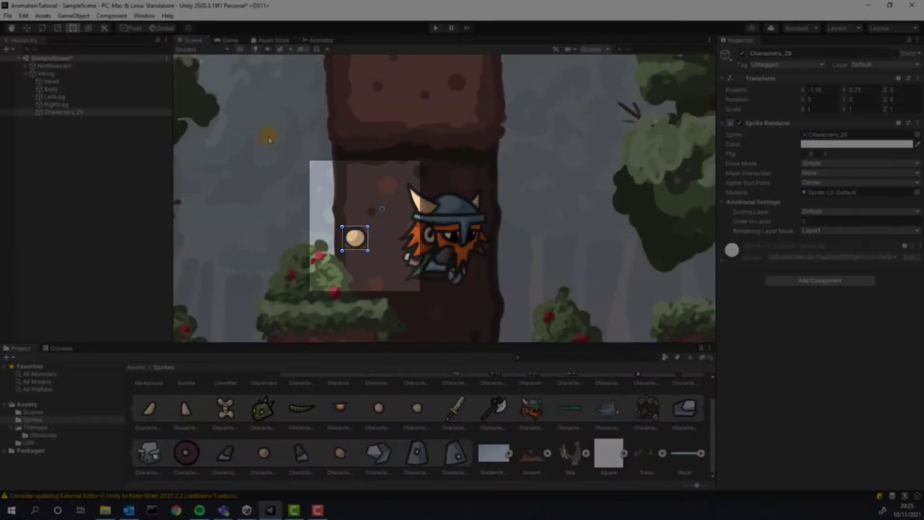
text(LeftArm)
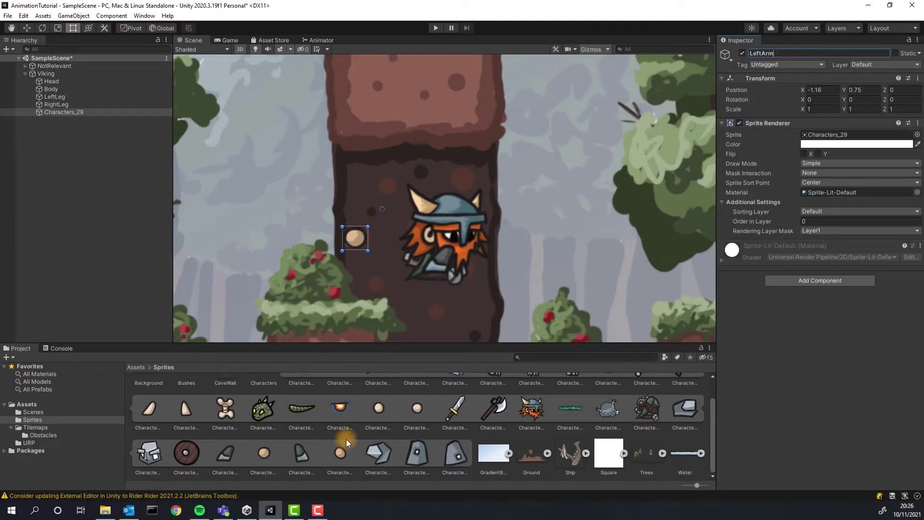
drag(348, 449, 46, 74)
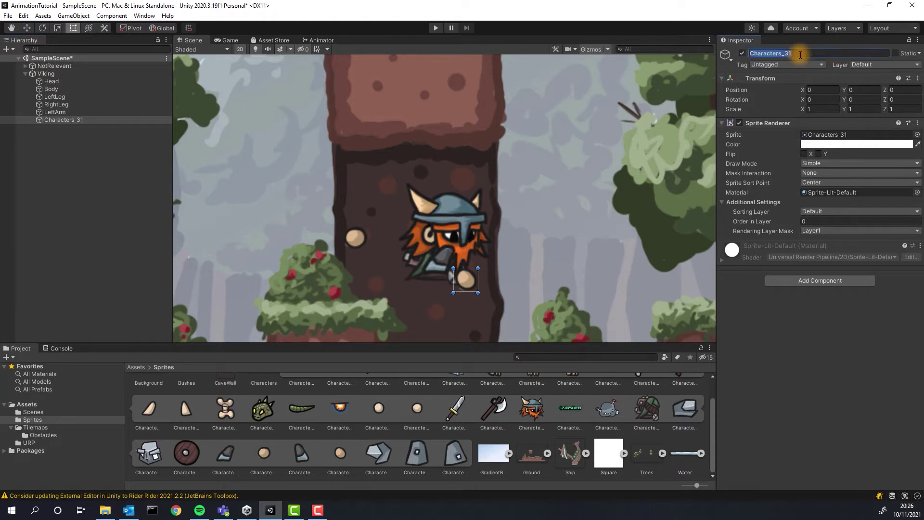
click(801, 54)
text(RightArm)
click(55, 183)
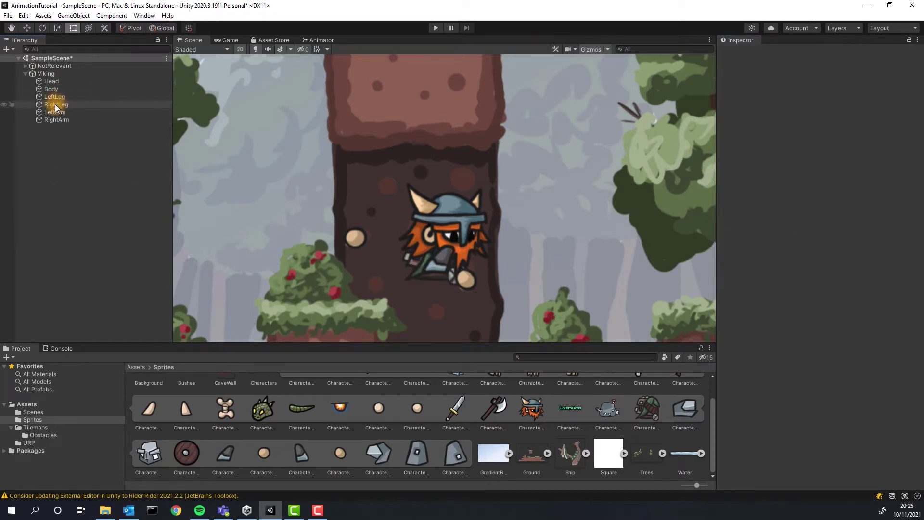
- Nest Head, LeftArm and RightArm under Body, keeping LeftLeg and RightLeg directly under Viking
click(454, 220)
click(55, 97)
shift+click(56, 105)
drag(56, 103, 45, 81)
click(82, 173)
click(61, 89)
shift+click(60, 98)
click(54, 97)
shift+click(56, 104)
click(78, 144)
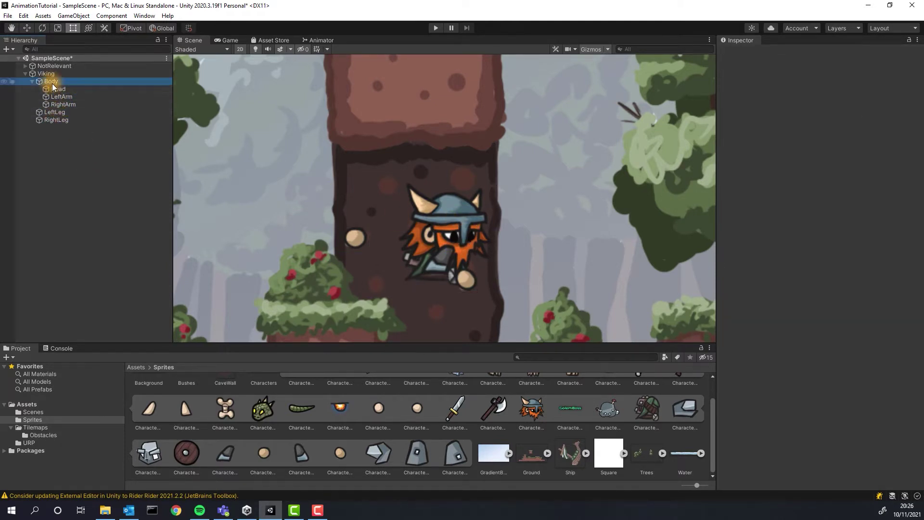
- Move Body with its children to X 1.388 and bring LeftArm alongside the torso
click(51, 81)
click(27, 28)
drag(467, 251, 544, 250)
click(47, 97)
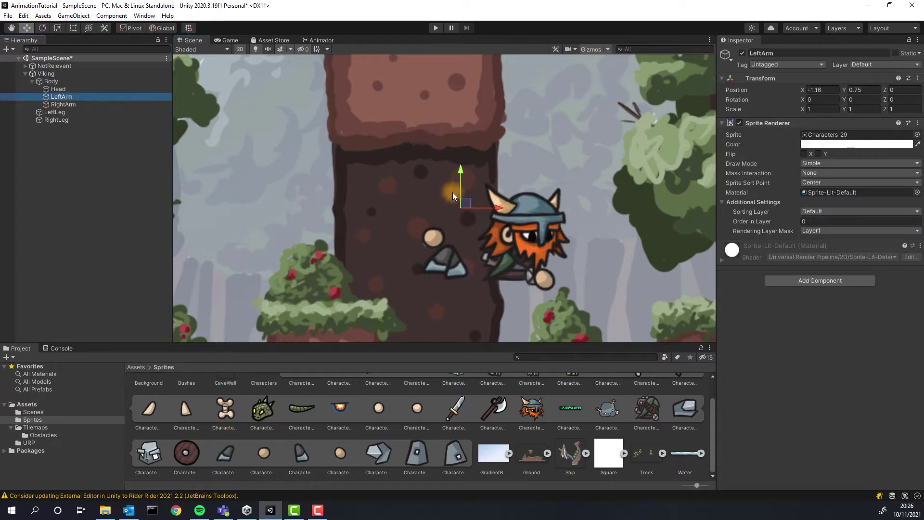
drag(480, 210, 528, 211)
- Position Head at -0.051, 0.24, RightArm at about 0.172, 0.265 and LeftArm at -0.312, 0.356 relative to Body
click(59, 89)
drag(556, 236, 553, 236)
click(469, 280)
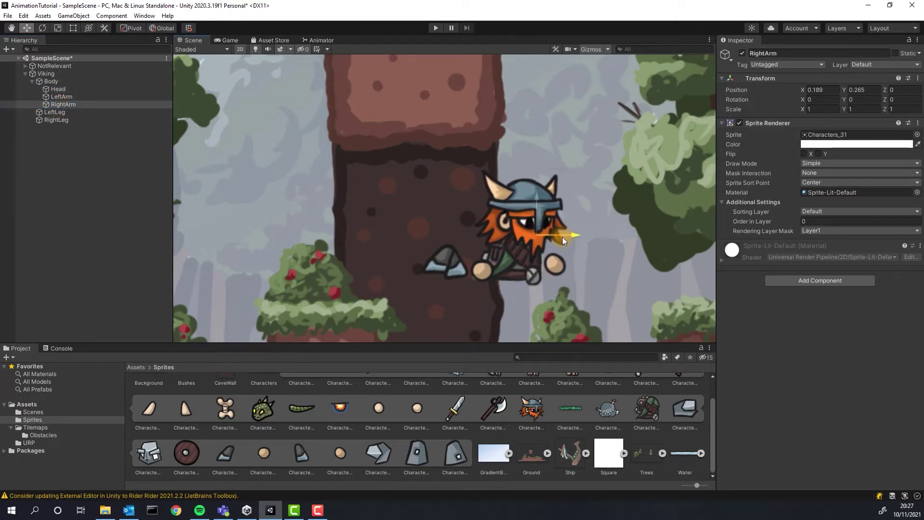
click(62, 97)
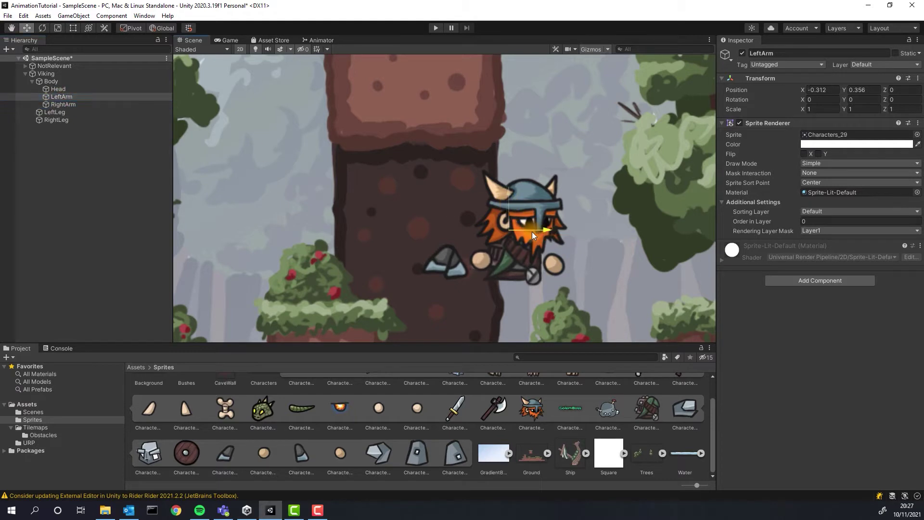
- Place LeftLeg and RightLeg beneath the Viking's body, with RightLeg at 1.448, -0.385
click(446, 264)
drag(452, 234, 452, 241)
drag(476, 270, 532, 271)
drag(503, 234, 502, 239)
click(56, 123)
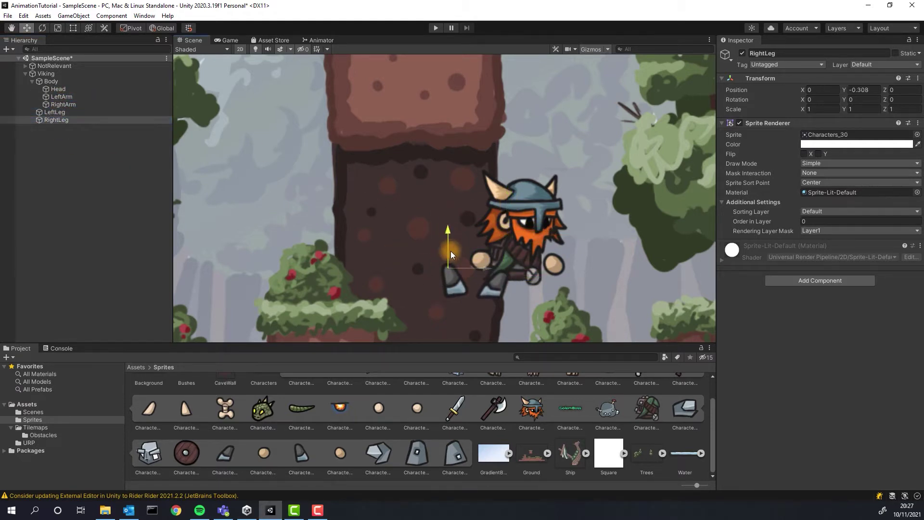
drag(486, 274, 567, 277)
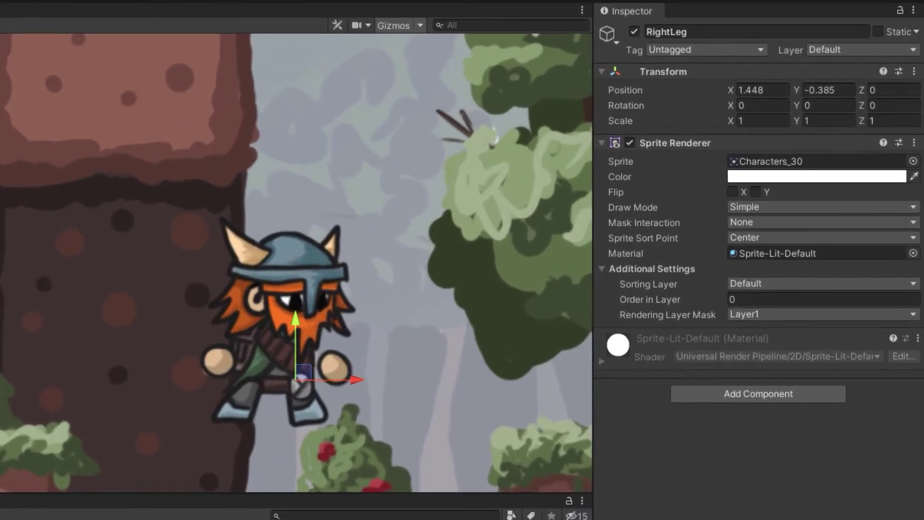
- Set Order in Layer to 4 for Head and LeftArm, 3 for Body and 2 for RightArm
click(325, 303)
click(744, 291)
text(4)
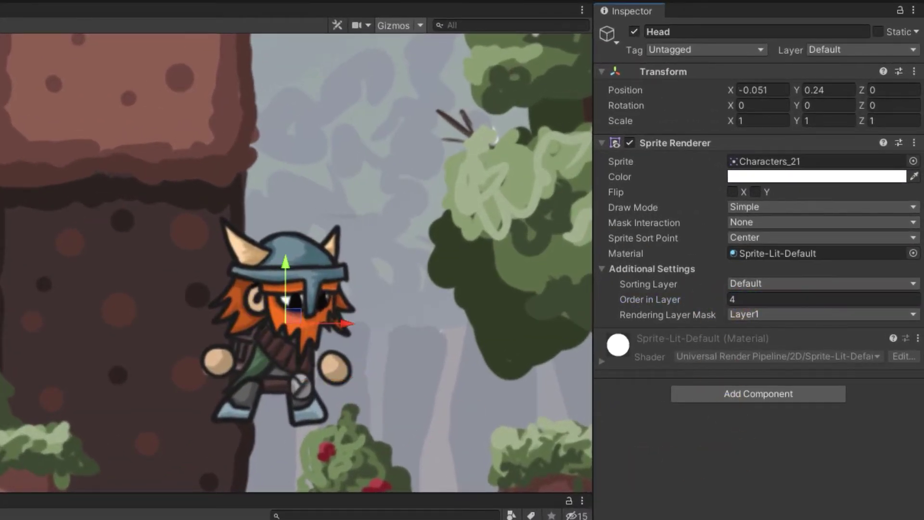
click(746, 299)
text(4)
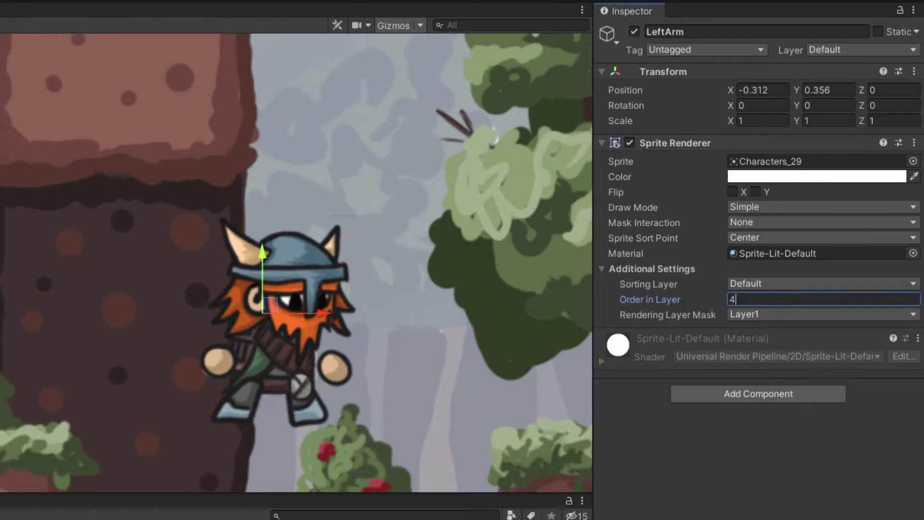
text(3)
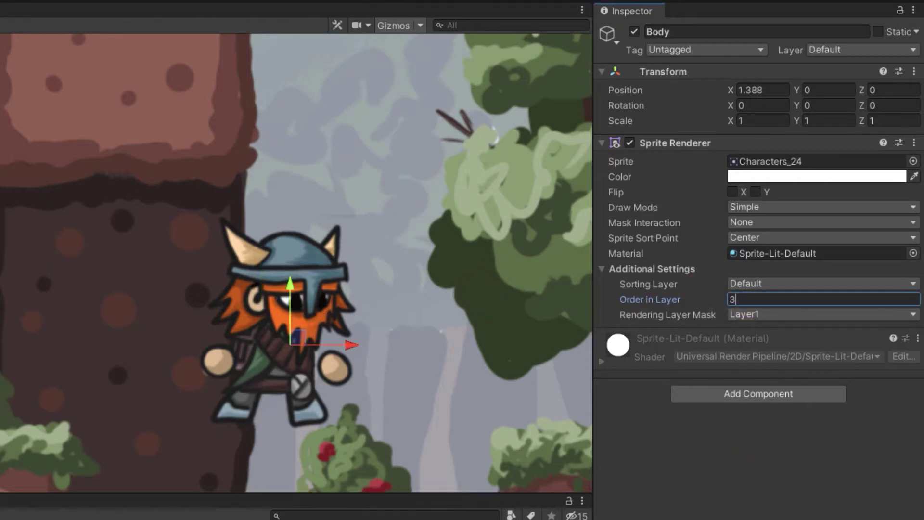
click(334, 273)
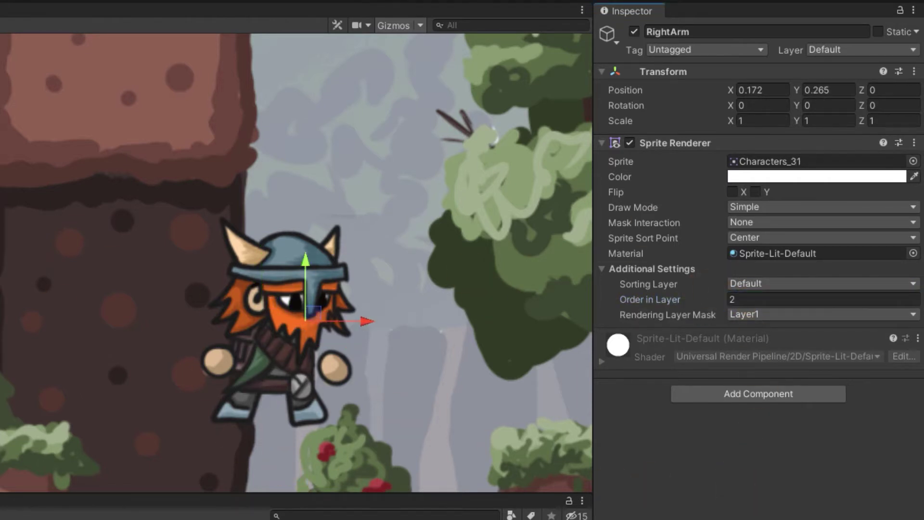
- Set Order in Layer to 2 for both LeftLeg and RightLeg
click(54, 112)
shift+click(57, 120)
click(751, 299)
text(2)
click(56, 120)
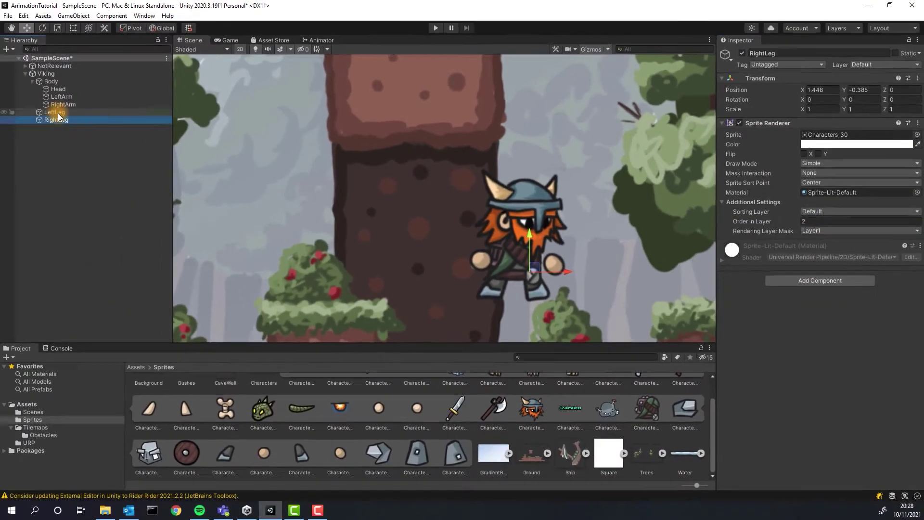
- Examine the assembled Viking in the level and the Ground sprite's sorting settings
click(103, 227)
scroll(363, 210, down, 5)
click(419, 195)
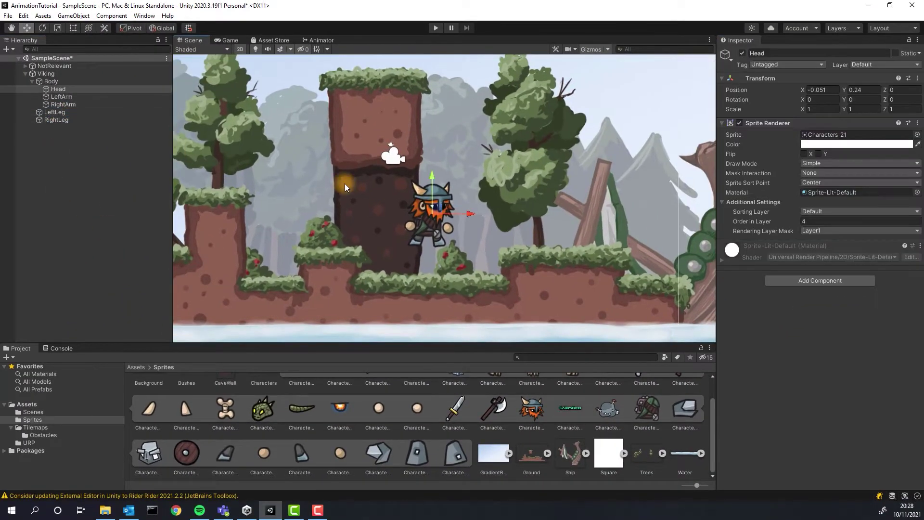
click(389, 315)
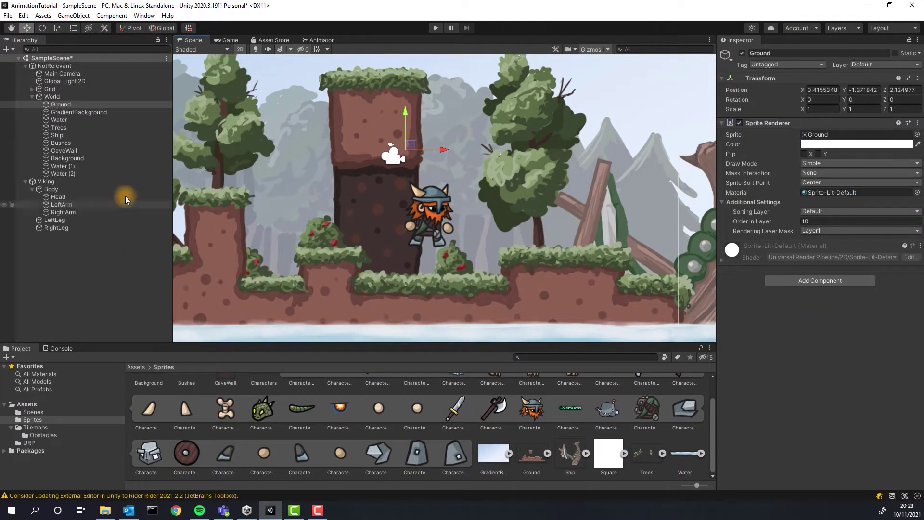
click(62, 204)
click(31, 96)
click(26, 66)
click(54, 112)
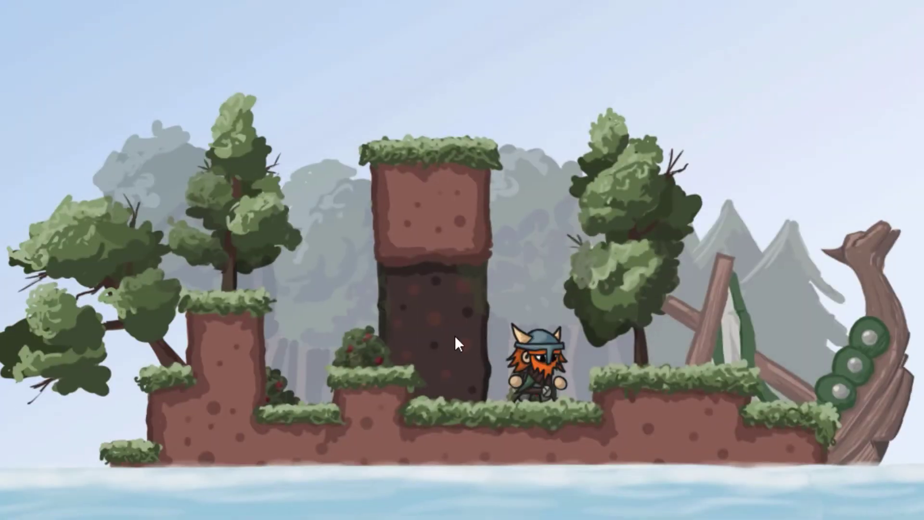
key(a)
key(d)
key(space)
key(a)
key(space)
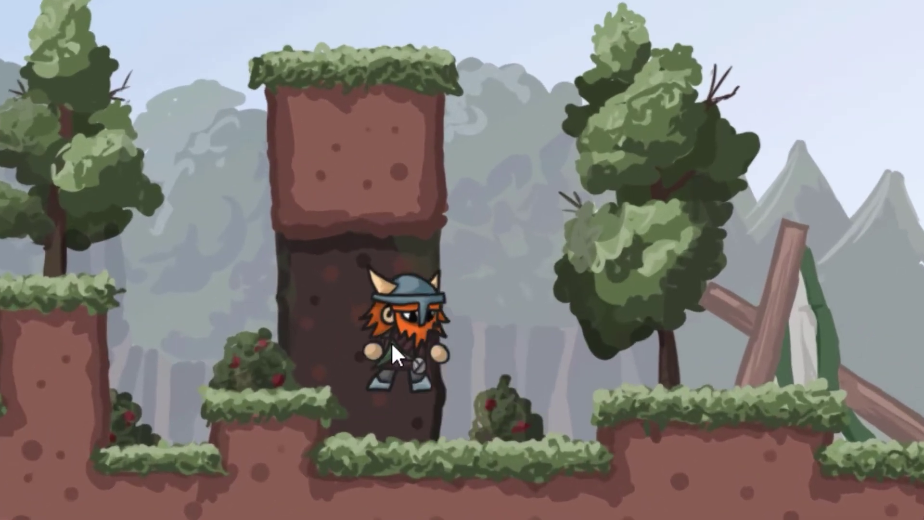
key(Left)
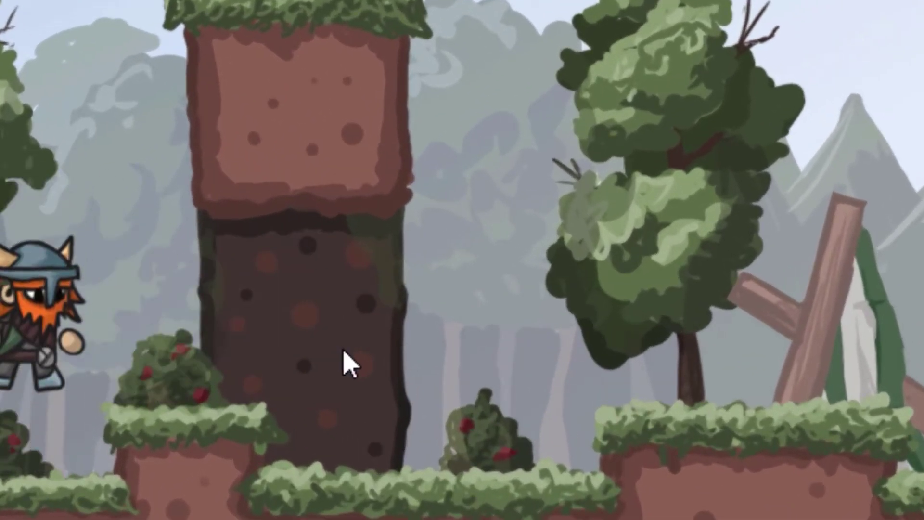
key(d)
key(space)
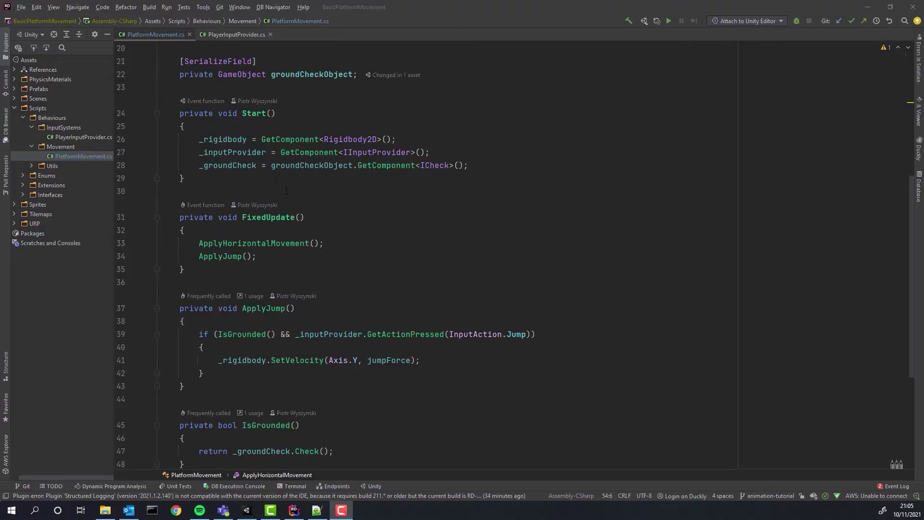
- In Rider's PlatformMovement.cs, add a private void ApplyWalkingDirection() method that stores _inputProvider.GetAxis(Axis.X) in a local variable inputX
scroll(286, 211, down, 5)
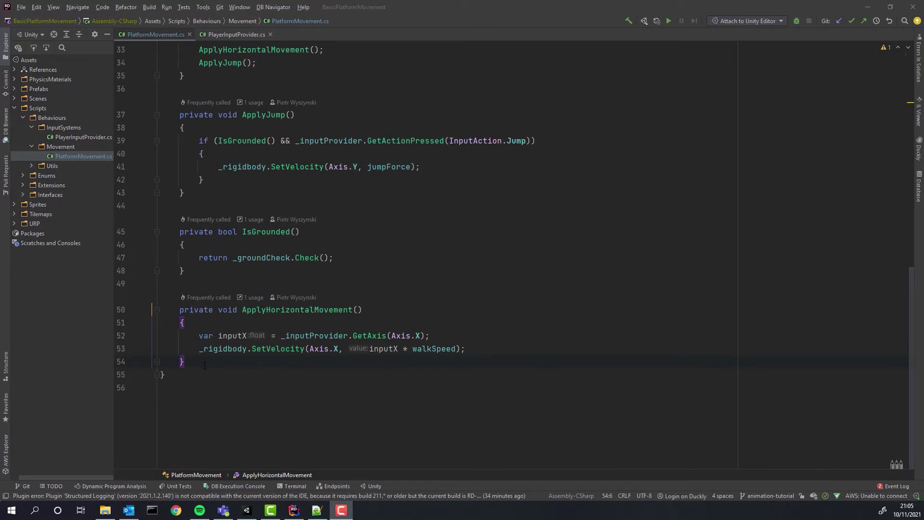
key(Return)
key(Return)
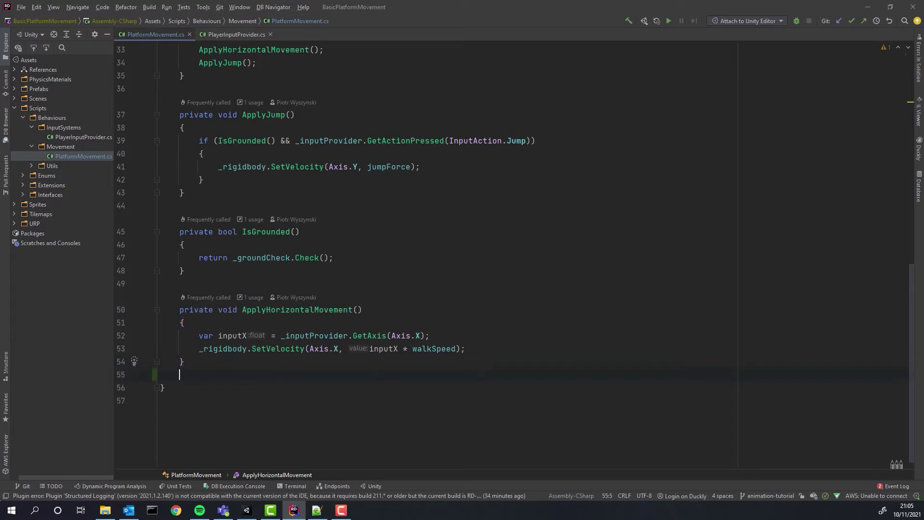
text(private void ApplyWalkingDirection())
key(Return)
text({)
key(Return)
text(var input)
text(X = _inputProvider.Get)
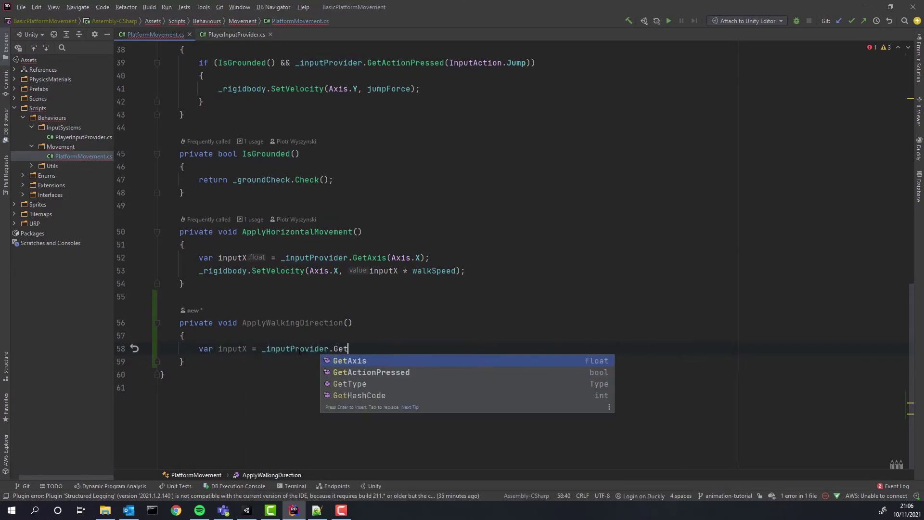
text(Axis()Axis.X);)
key(Return)
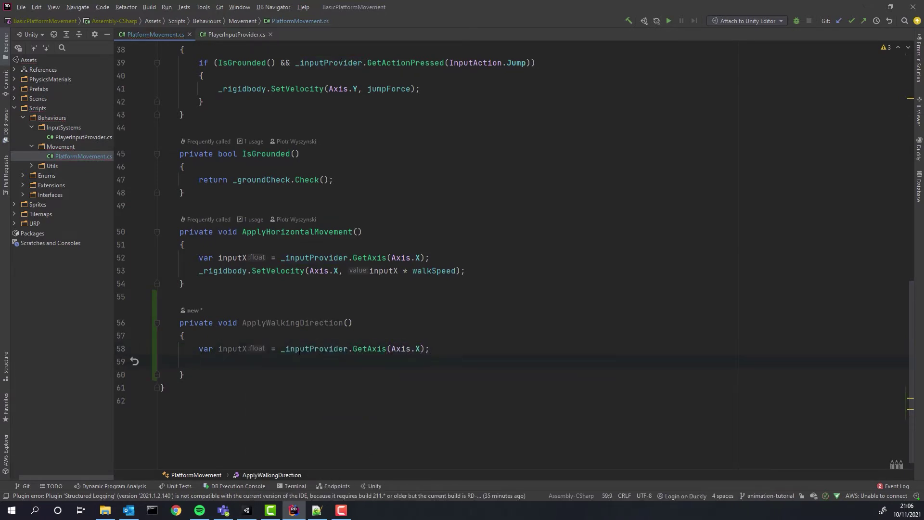
- Assign new Vector3(Mathf.Sign(inputX), 1, 1) to transform.localScale in ApplyWalkingDirection
text(_)
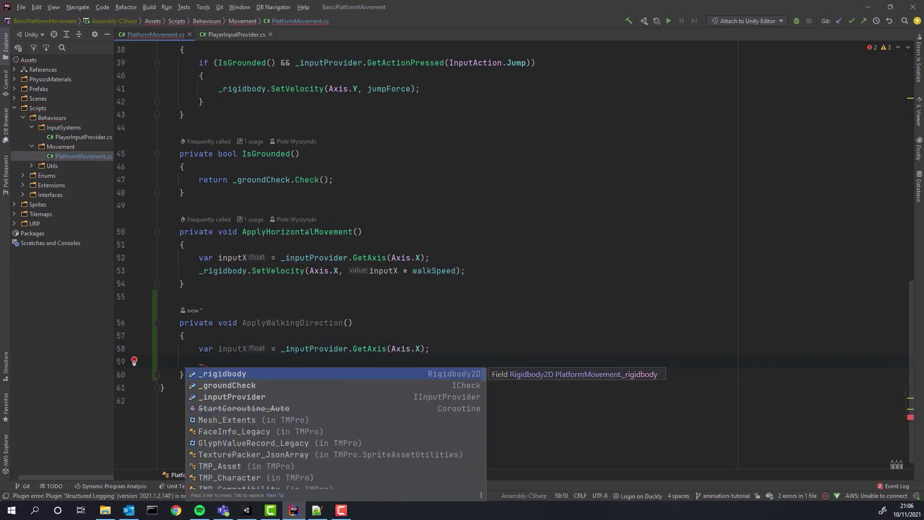
key(BackSpace)
text(transform.localScale = new Ve)
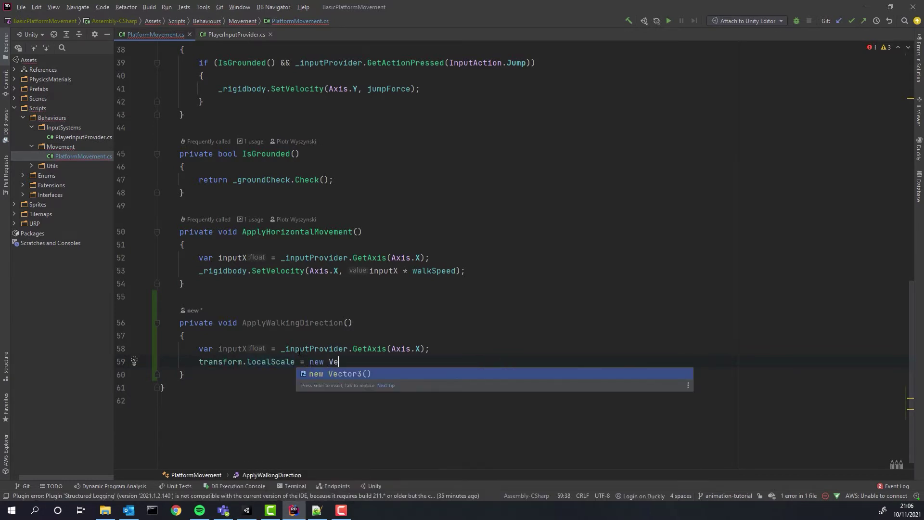
key(Return)
text(Mathf.Sign)
key(Return)
text(inputX), 1, 1);)
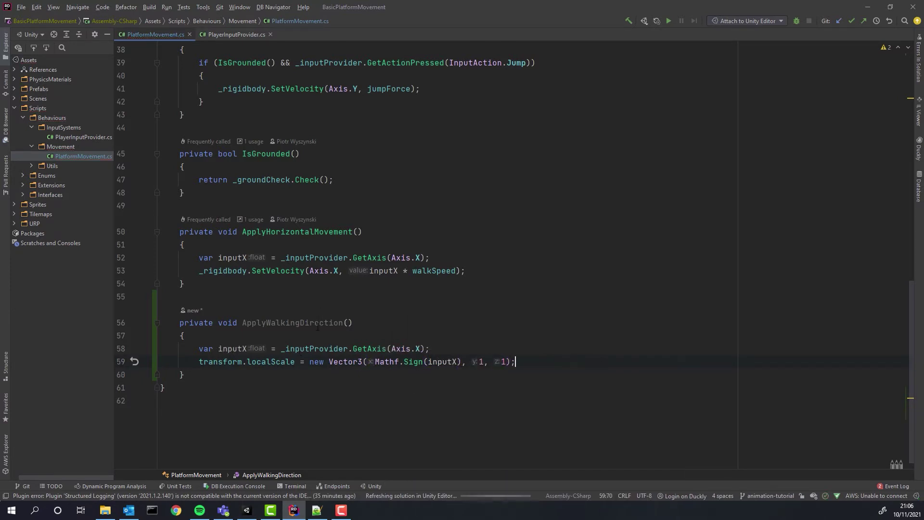
- Add a private void CaptureHorizontalInput() method below ApplyWalkingDirection that assigns _inputProvider.GetAxis(Axis.X) to _inputX
drag(430, 258, 212, 257)
drag(430, 349, 181, 336)
click(186, 374)
key(Return)
key(Return)
text(private void Ca)
text(ptureHorizontalInput() )
text({)
key(Return)
text(_input)
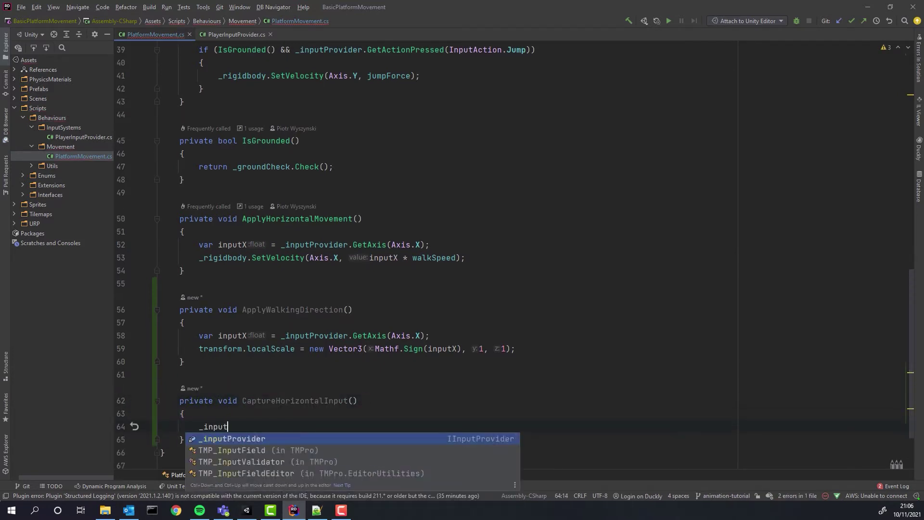
text(X = _inputProvider.GetAxis(Axis.X);)
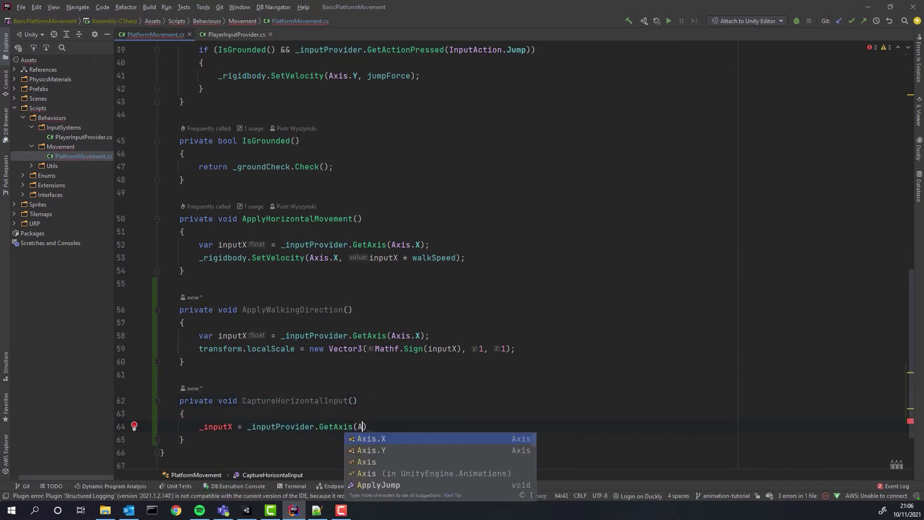
click(232, 426)
click(319, 426)
- Declare a private float _inputX field below _groundCheck in the PlatformMovement class
scroll(319, 427, up, 13)
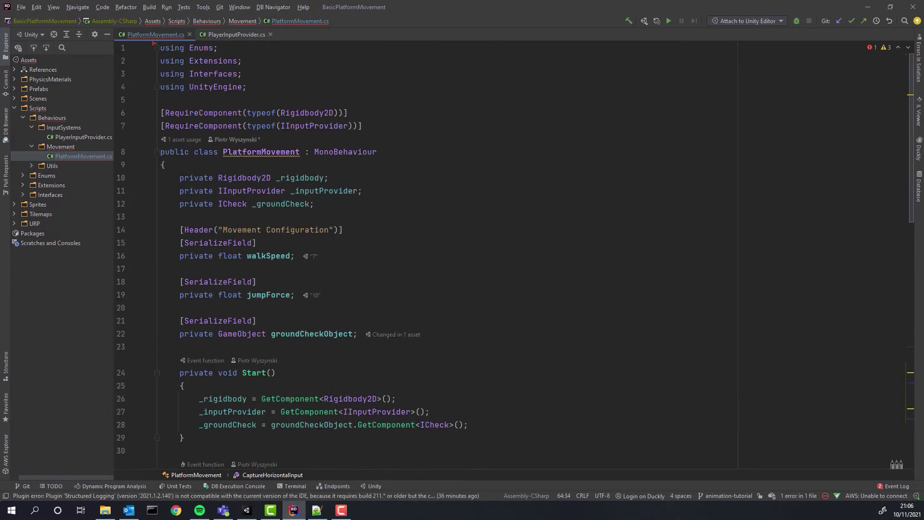
click(332, 204)
key(Return)
text(private float _inputX;)
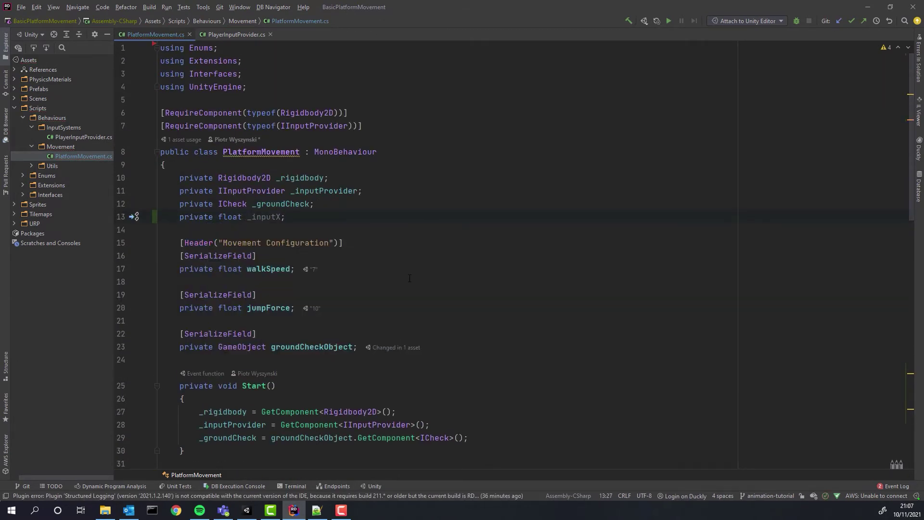
- Delete the local inputX declarations from ApplyWalkingDirection and ApplyHorizontalMovement
scroll(410, 278, down, 15)
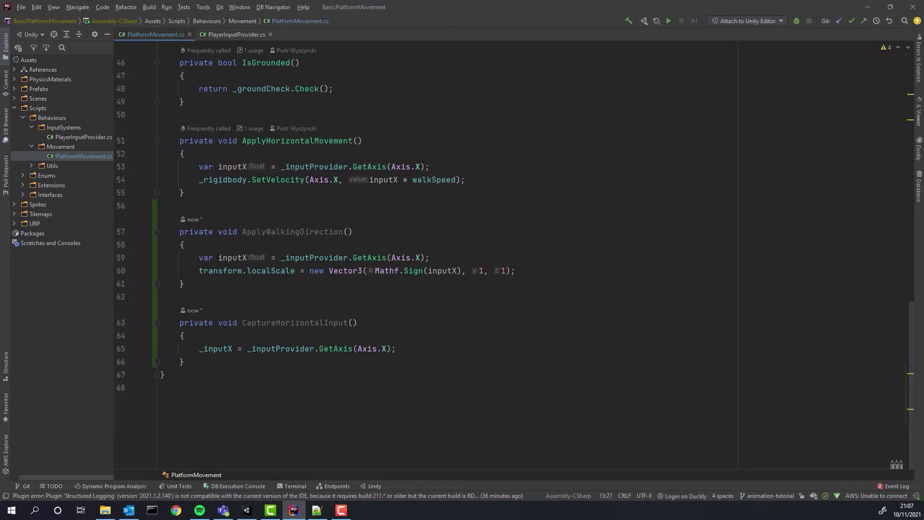
drag(192, 267, 161, 258)
key(BackSpace)
key(BackSpace)
drag(431, 180, 158, 181)
key(BackSpace)
key(BackSpace)
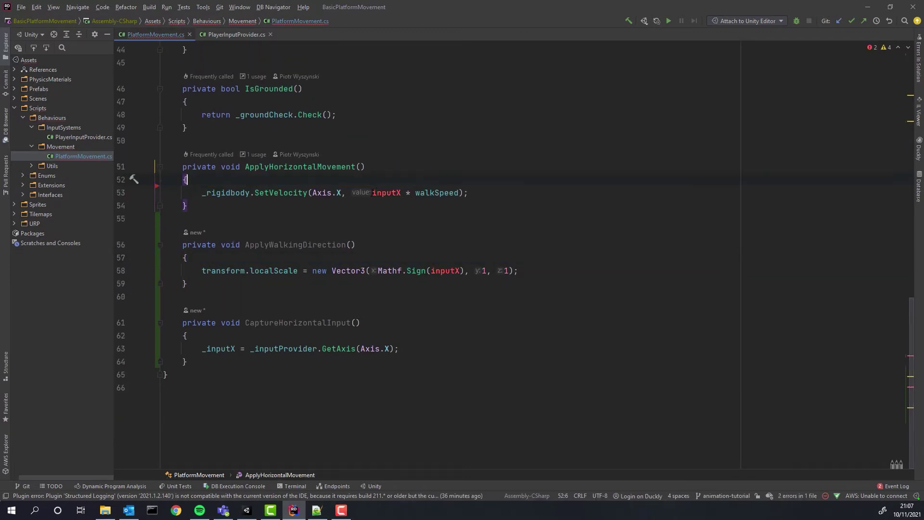
- Replace inputX with the _inputX field in the SetVelocity and Mathf.Sign calls
click(372, 192)
text(_)
click(431, 271)
text(_)
click(356, 322)
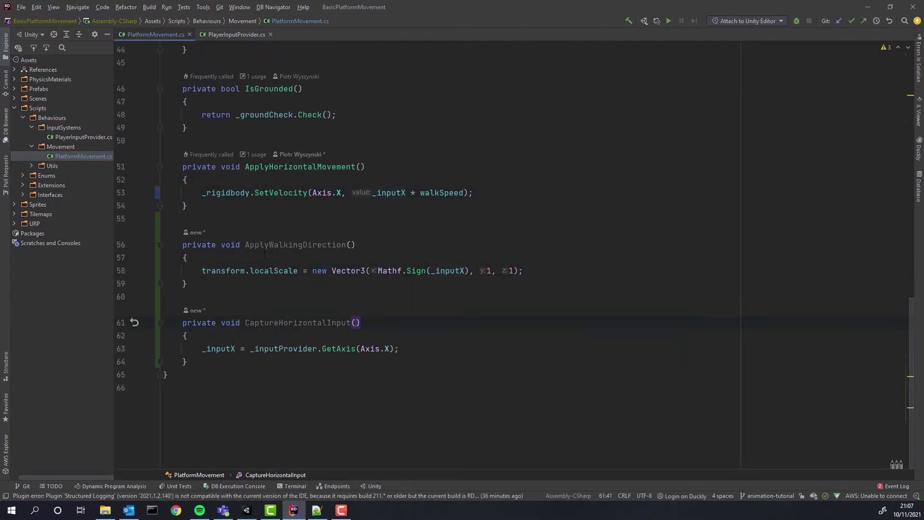
- Add an empty private void Update() method after FixedUpdate
scroll(264, 255, up, 5)
click(221, 171)
key(Return)
key(Return)
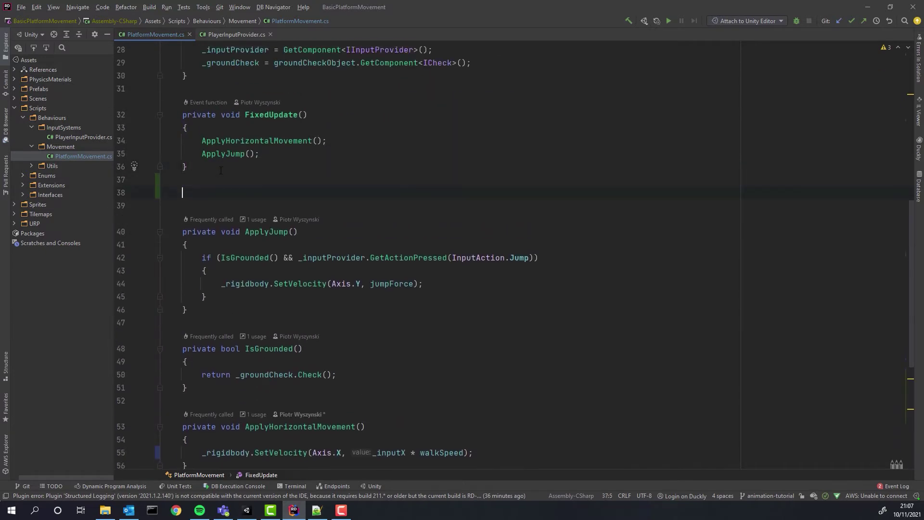
text(private void Up)
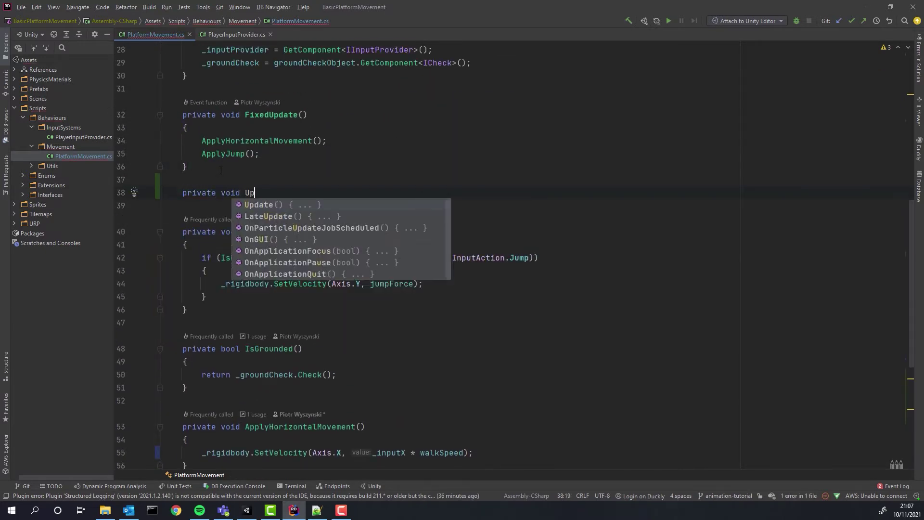
text(date9) () {)
key(Return)
- Call CaptureHorizontalInput() and ApplyWalkingDirection() inside Update
text(Appl)
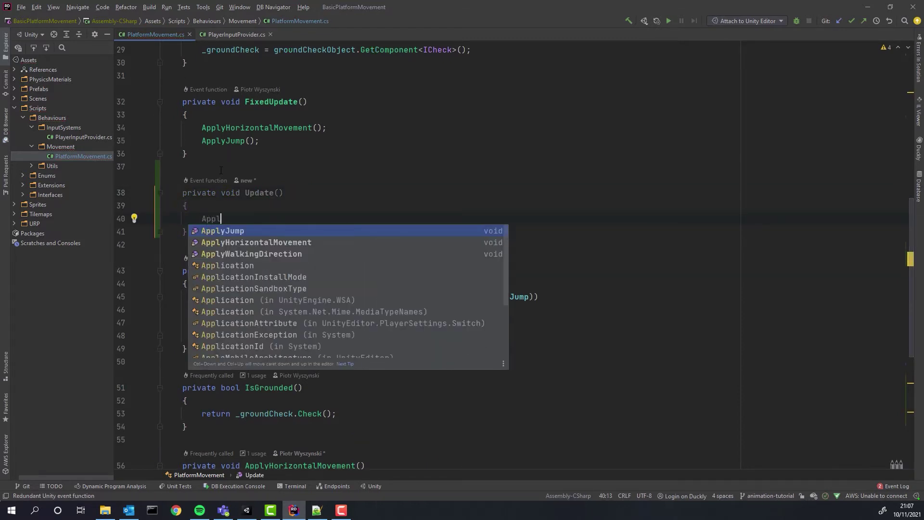
key(BackSpace)
key(BackSpace)
key(BackSpace)
text(Cap)
key(Return)
text(;)
key(Return)
text(Appl)
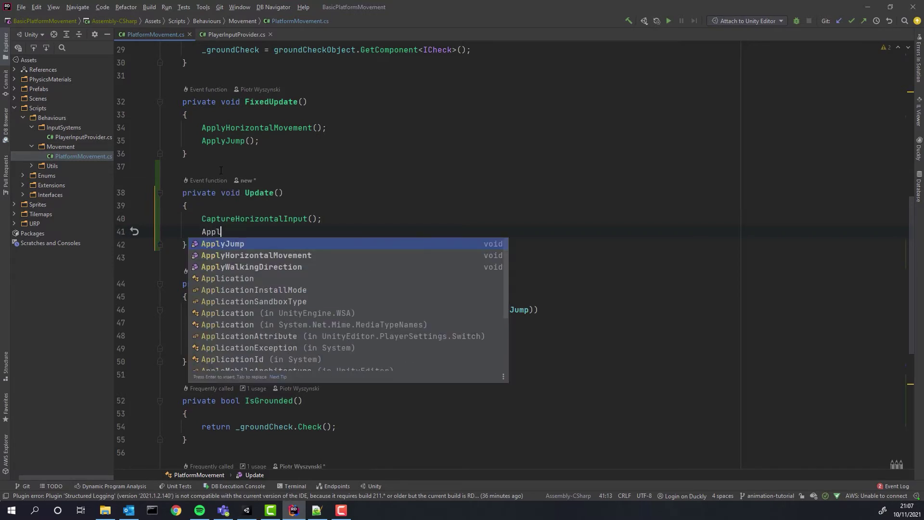
key(Down)
key(Return)
text(;)
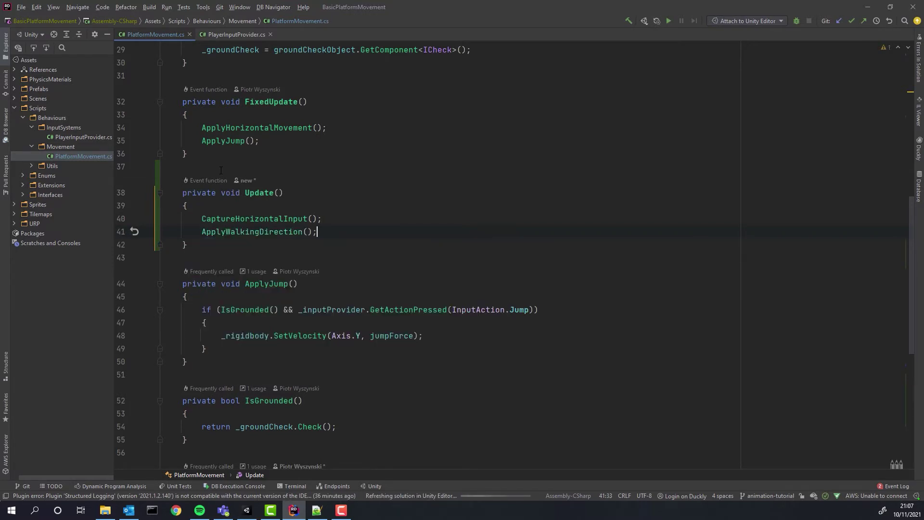
- Switch to Unity and play-test the Viking walking both ways and jumping, ending play mode when done
click(248, 514)
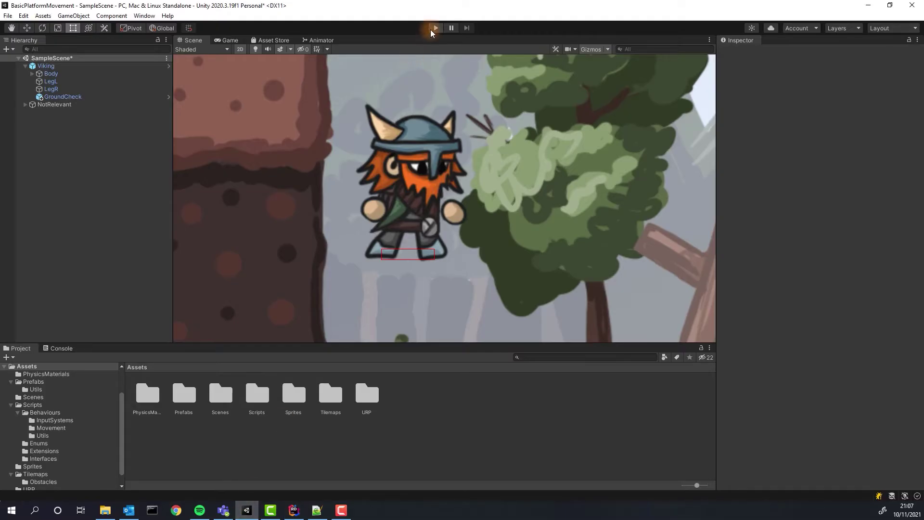
click(433, 29)
key(a)
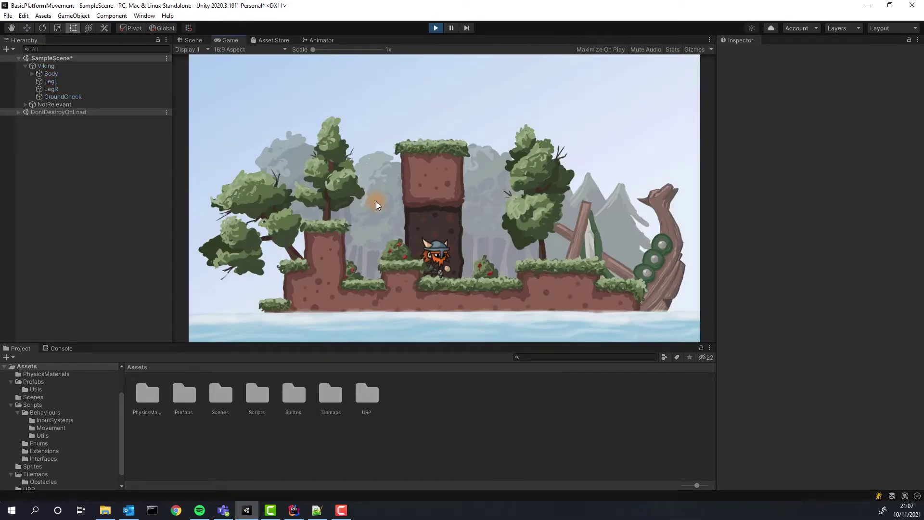
key(d)
key(a)
key(d)
key(space)
key(a)
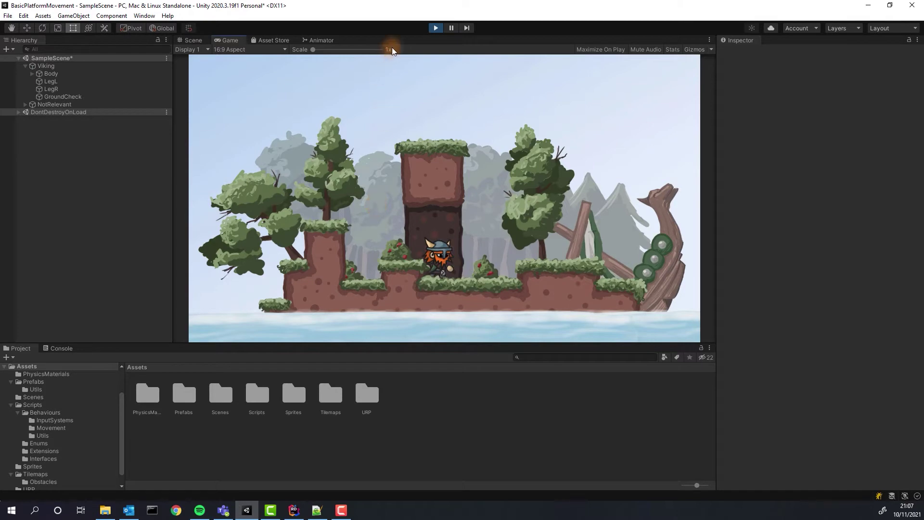
click(435, 28)
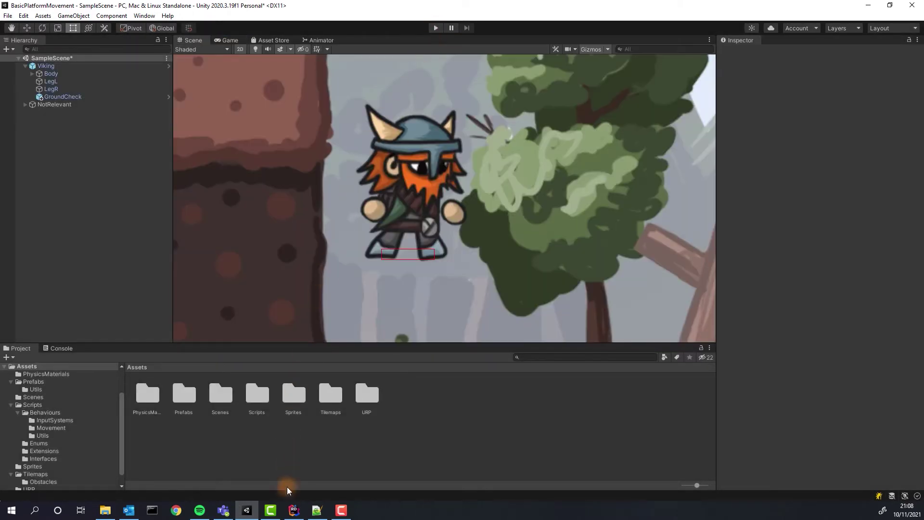
- Return to PlatformMovement.cs in Rider and add an if (_inputX != 0) condition at the start of ApplyWalkingDirection
click(294, 511)
scroll(328, 280, down, 8)
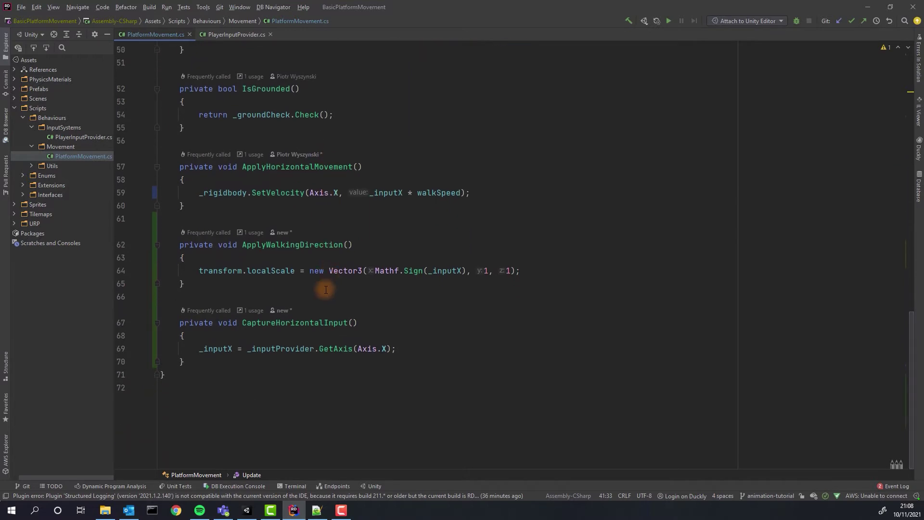
drag(525, 270, 203, 272)
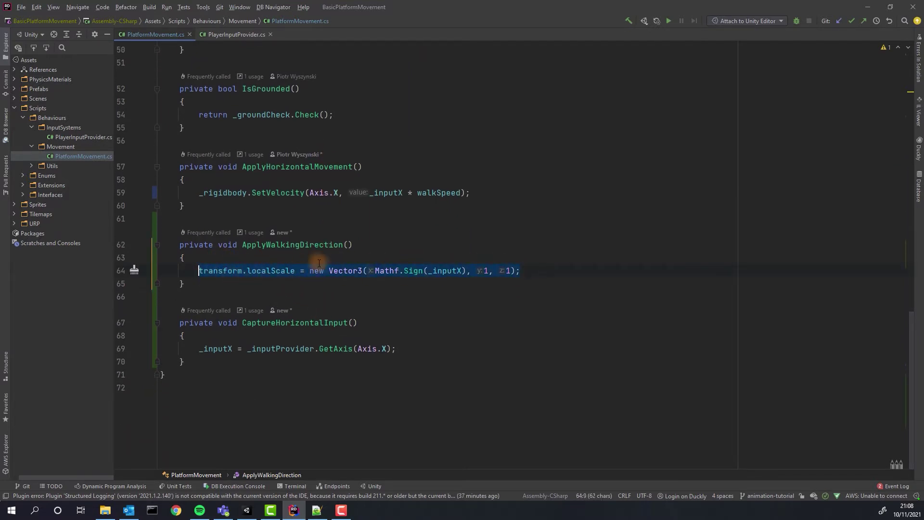
click(381, 263)
drag(466, 270, 380, 270)
click(339, 260)
key(Return)
text(if (_i)
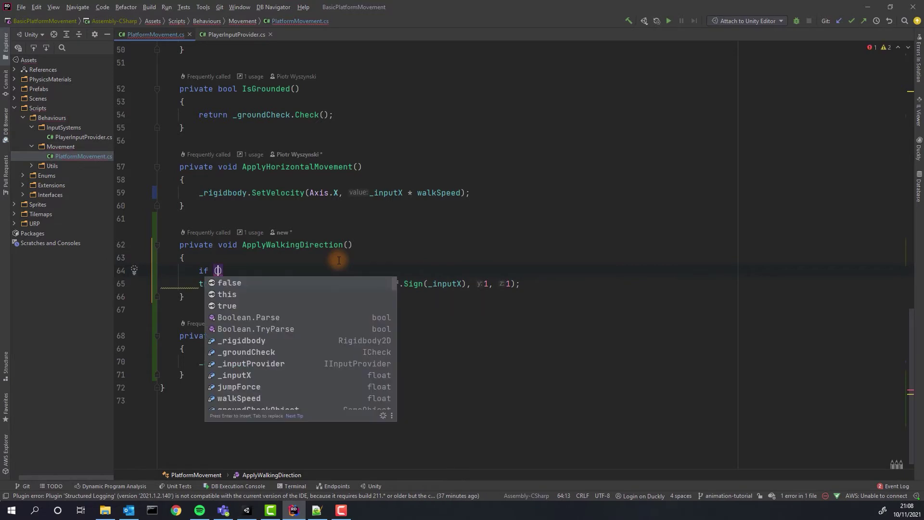
text(nputX != 0))
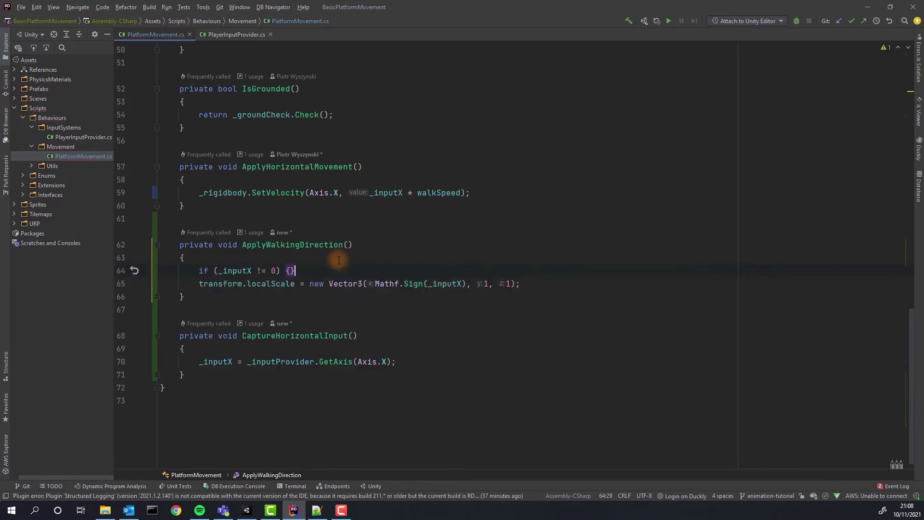
- Give the if statement a braced body and move the transform.localScale assignment into it
key(Return)
text({)
key(Return)
drag(530, 325, 197, 324)
key(ctrl+x)
key(ctrl+v)
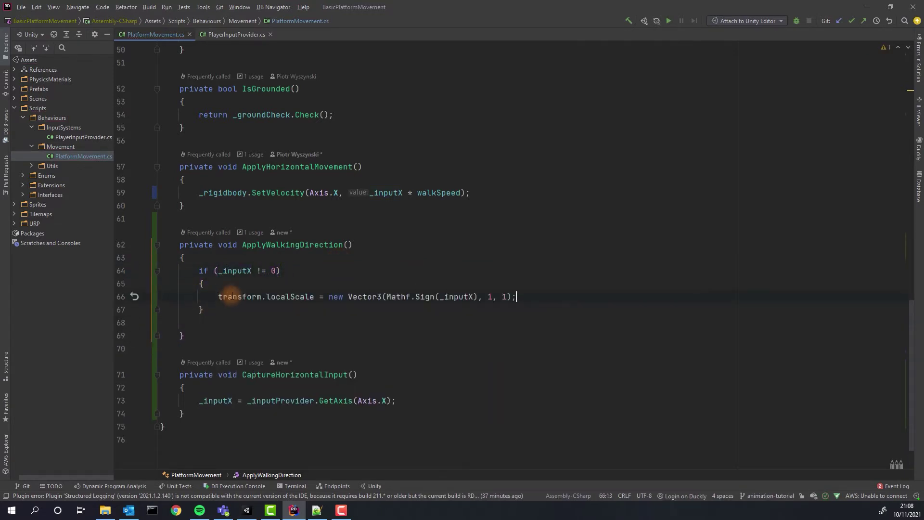
click(203, 297)
key(BackSpace)
key(Return)
click(289, 260)
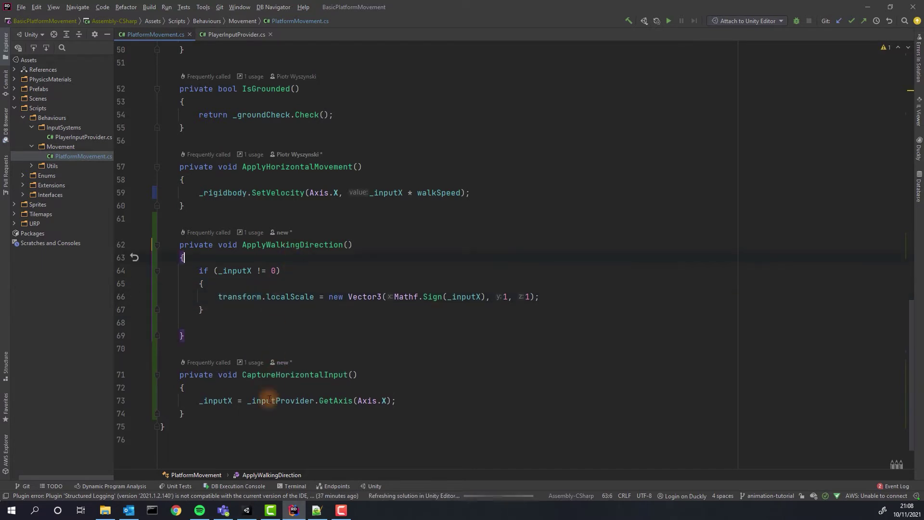
- Run the game in Unity again to check the Viking's facing direction after walking and jumping, and stop it
click(246, 510)
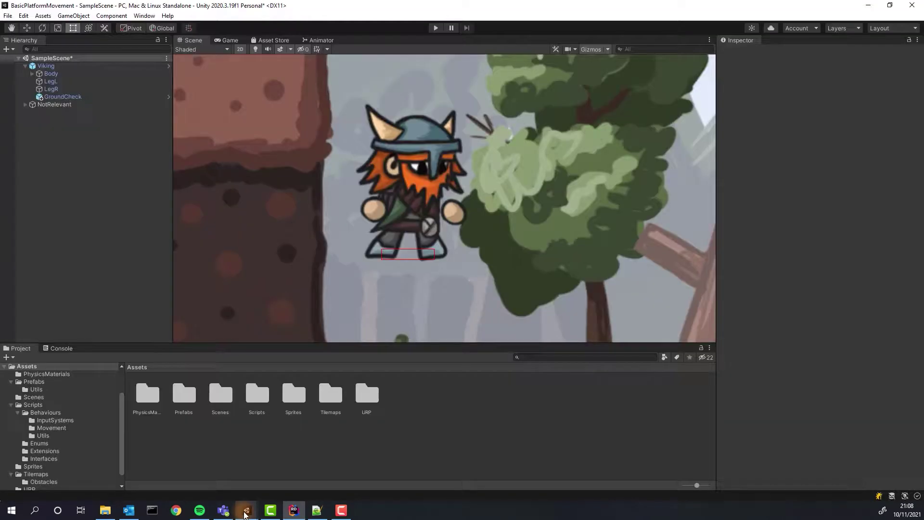
click(435, 27)
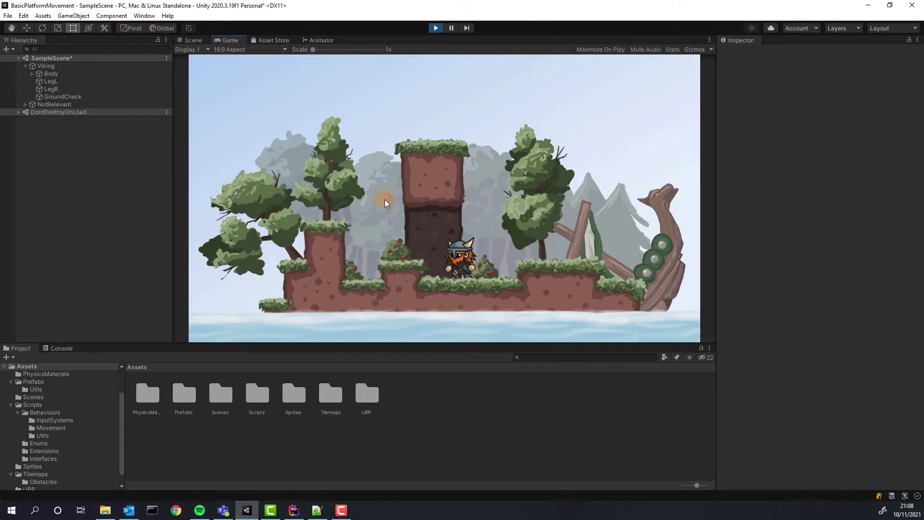
key(a)
key(space)
key(a)
key(space)
key(d)
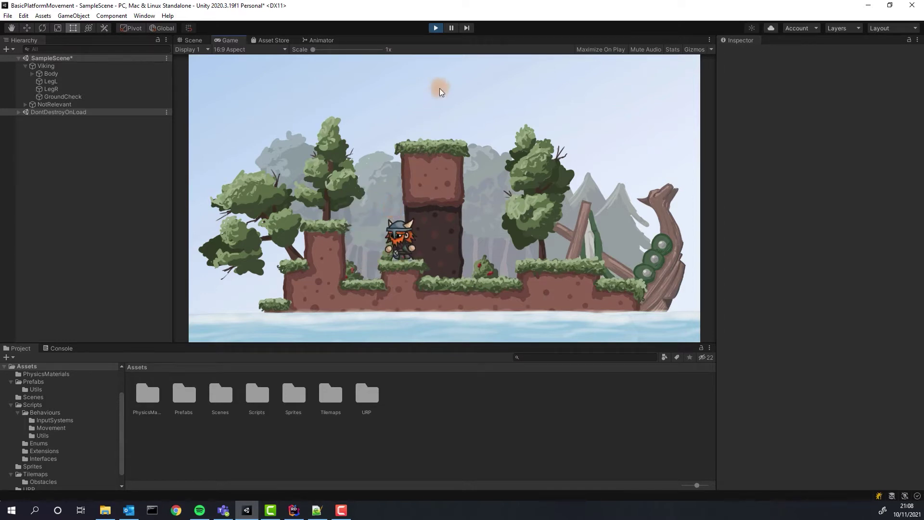
click(436, 28)
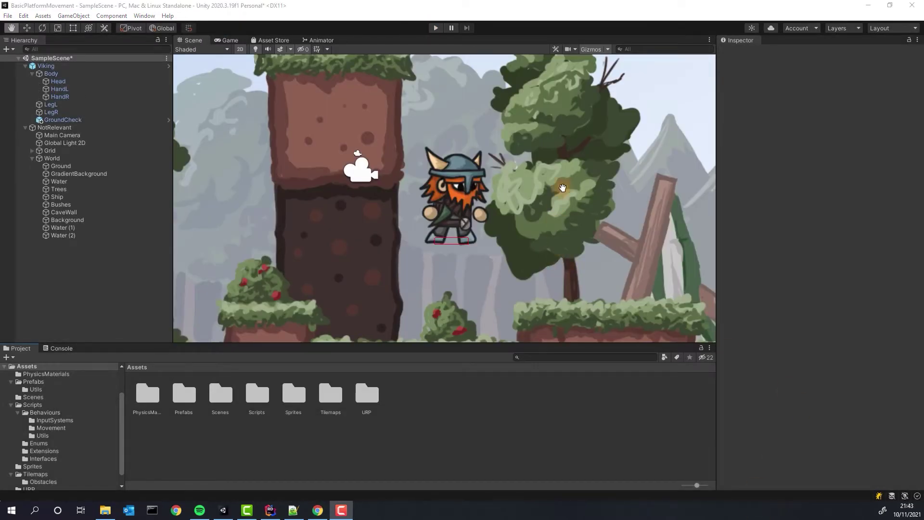
- Create a folder named Animations in Assets and open it
click(43, 65)
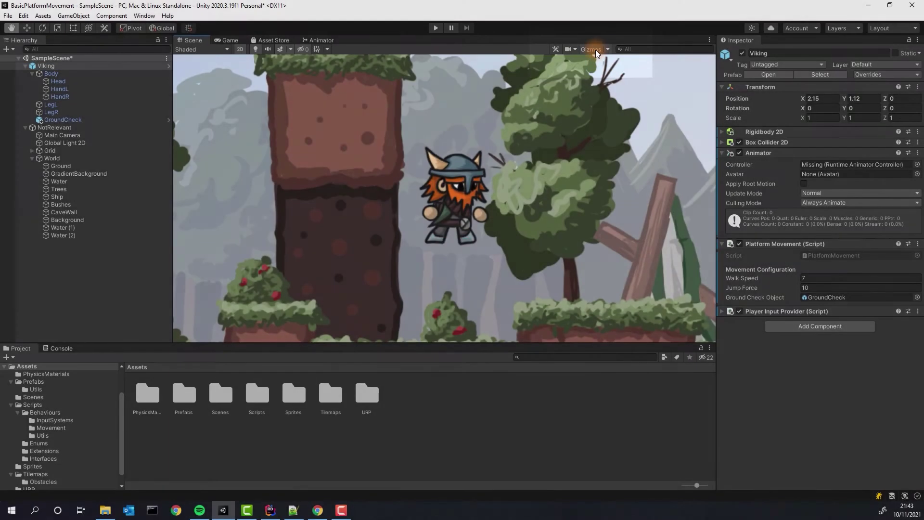
right_click(427, 427)
mouse_move(443, 173)
click(626, 92)
text(Animations)
key(Return)
double_click(148, 393)
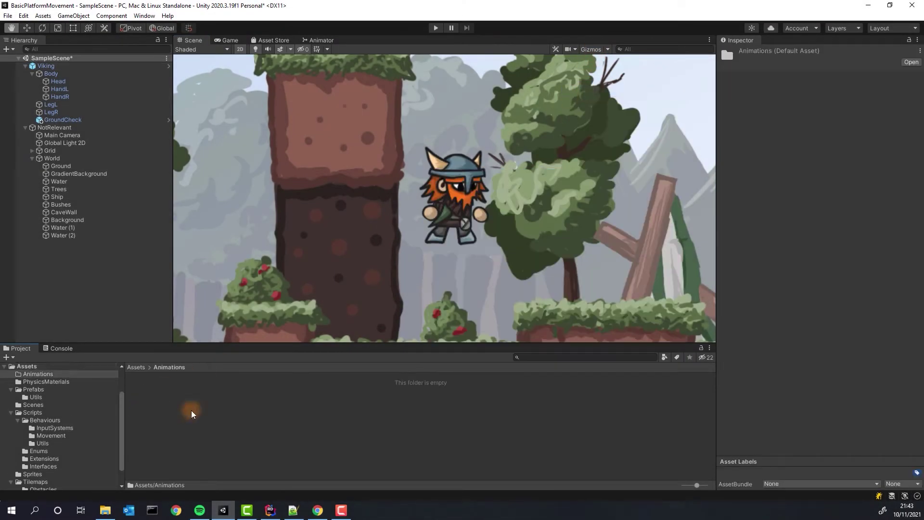
- Create a subfolder named Viking inside the Animations folder
right_click(221, 423)
mouse_move(250, 170)
click(414, 91)
text(Viking)
key(Return)
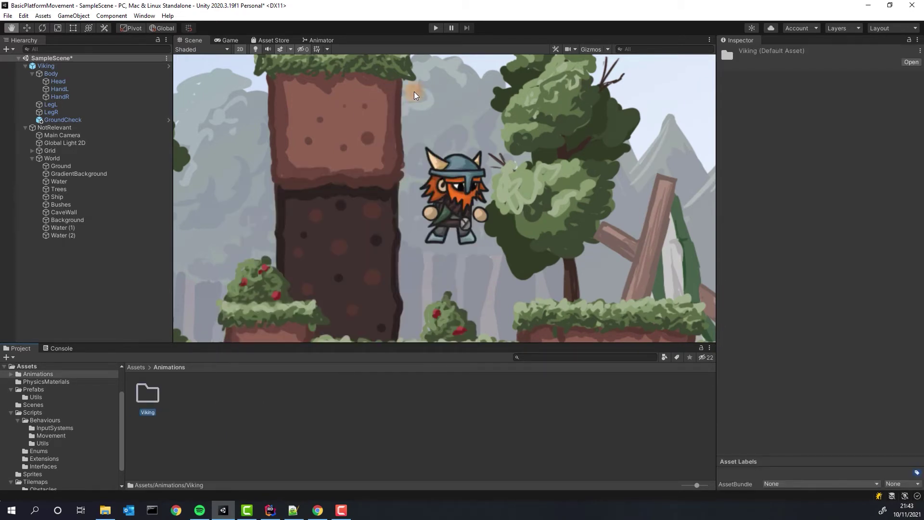
- Open the Animation window for the Viking object and narrow it so the character stays uncovered in the scene
click(42, 66)
click(144, 15)
mouse_move(175, 177)
click(270, 176)
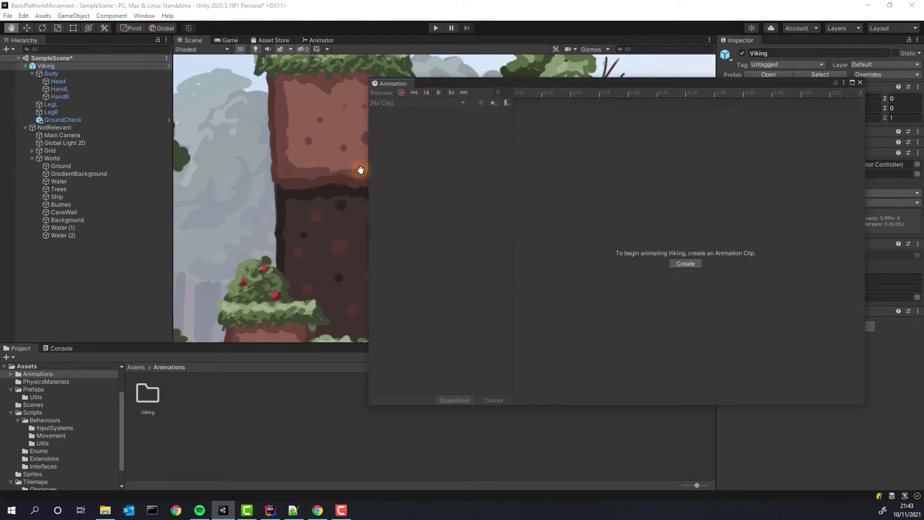
drag(369, 182, 518, 186)
drag(417, 162, 320, 170)
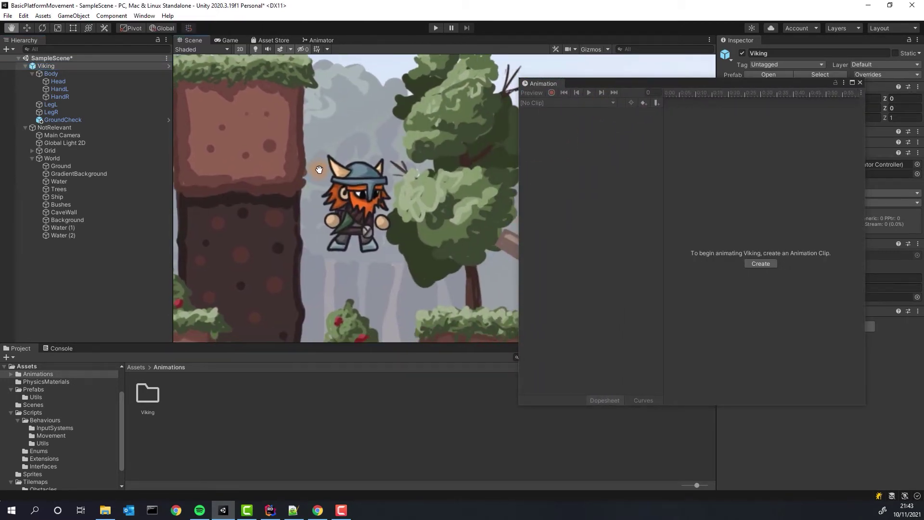
- Create an animation clip named Idle for the Viking, saved in Assets/Animations/Viking
click(758, 265)
double_click(160, 89)
click(108, 88)
double_click(108, 90)
click(127, 230)
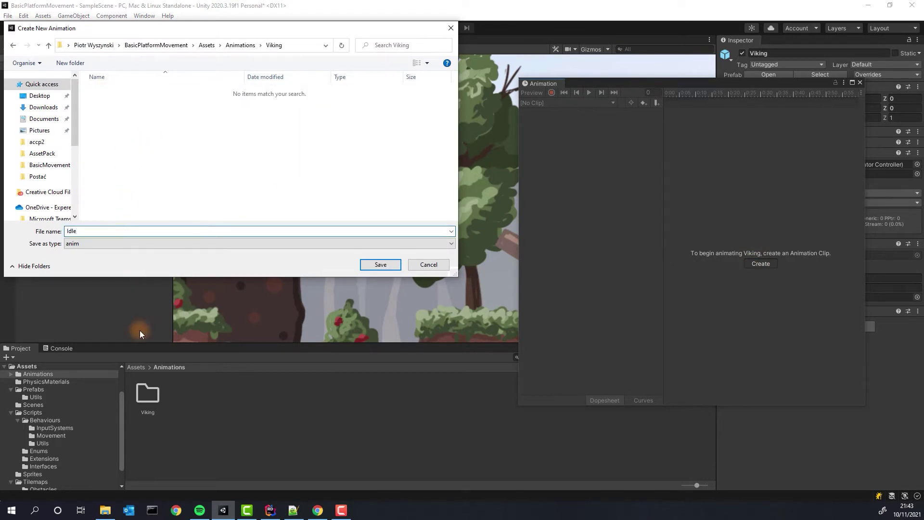
click(385, 265)
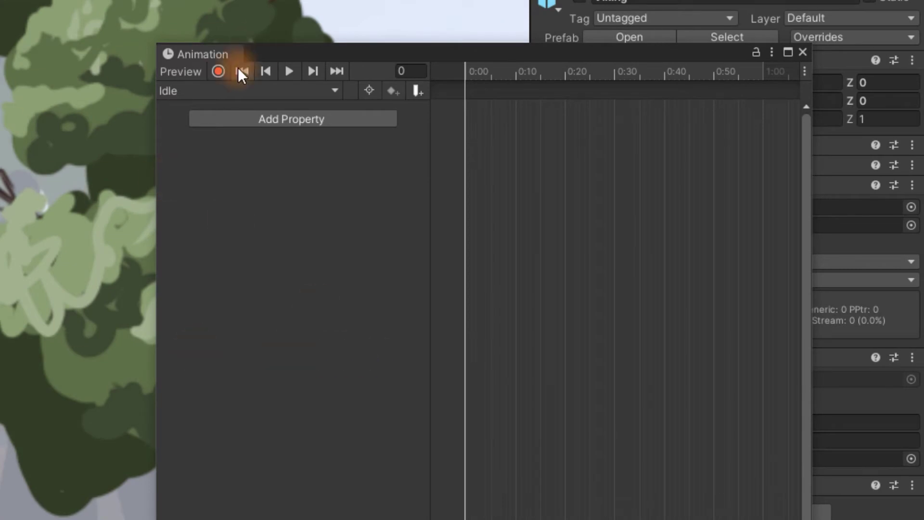
- Start recording the Idle clip and lower the Body slightly with the Move tool at frame 30
click(219, 73)
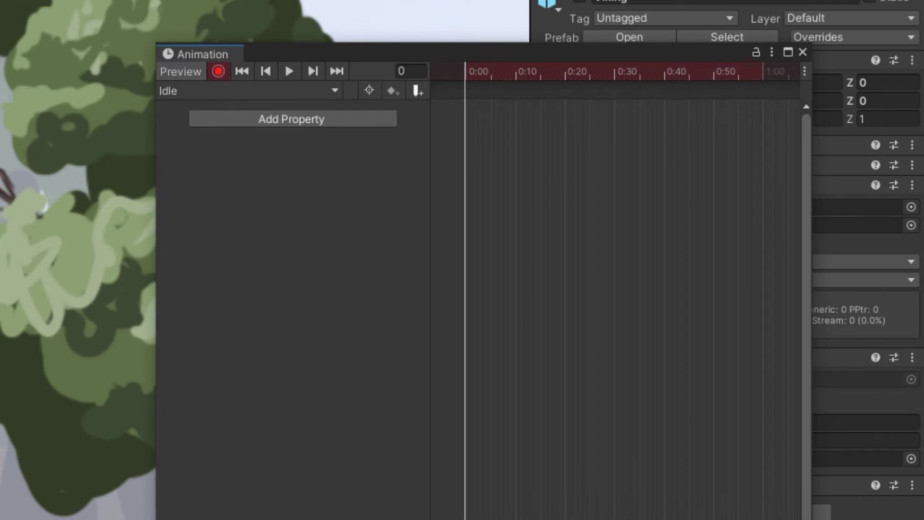
click(565, 75)
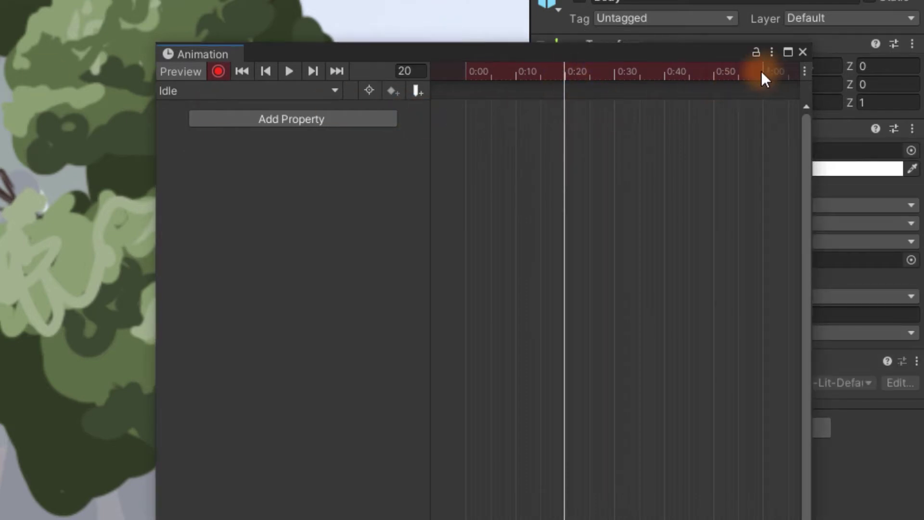
click(614, 82)
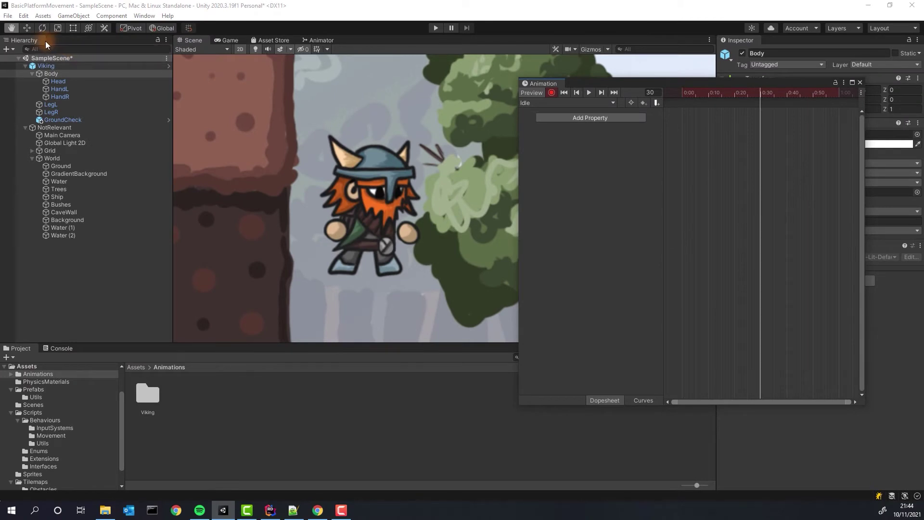
click(27, 28)
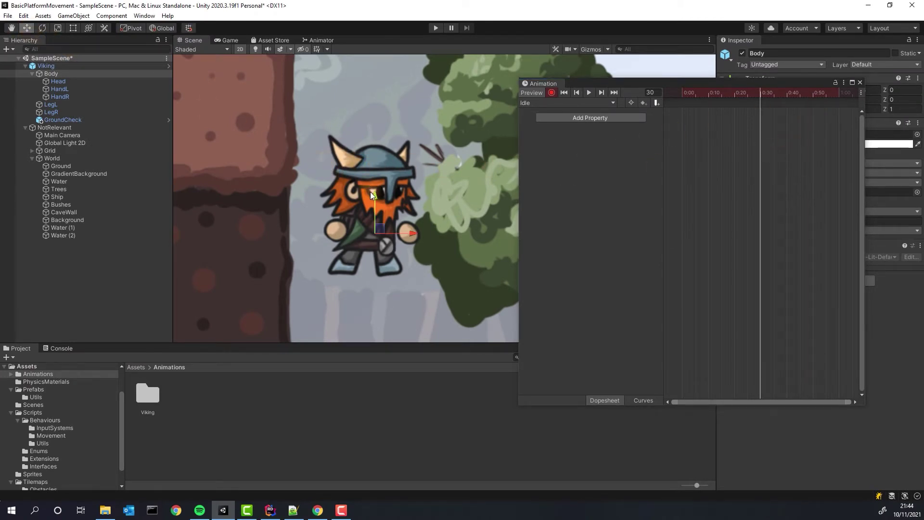
drag(371, 193, 374, 201)
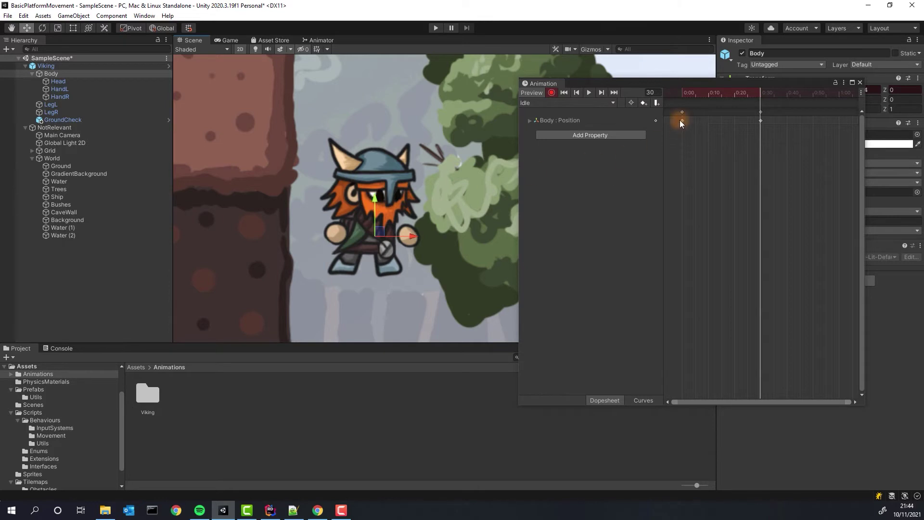
- Copy the Body position keyframe from frame 0 to frame 60 and preview the animation
click(684, 97)
drag(678, 113, 678, 108)
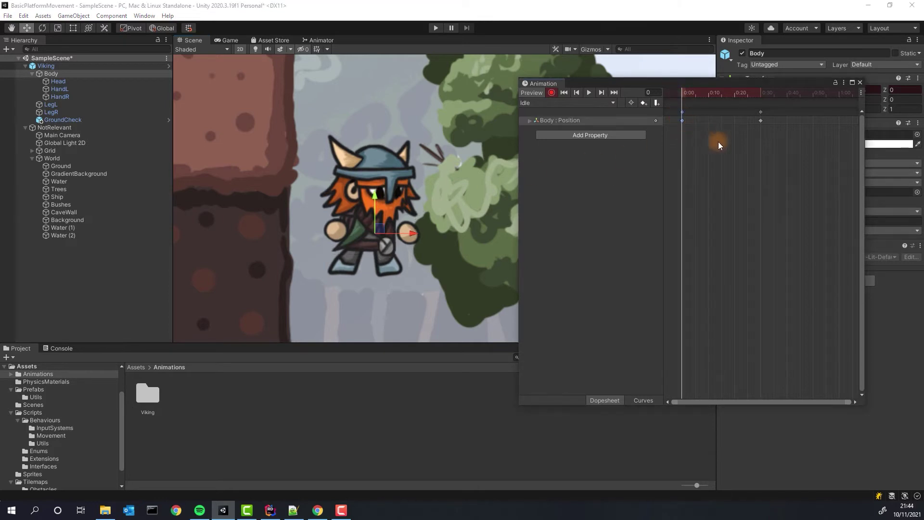
click(839, 94)
key(ctrl+v)
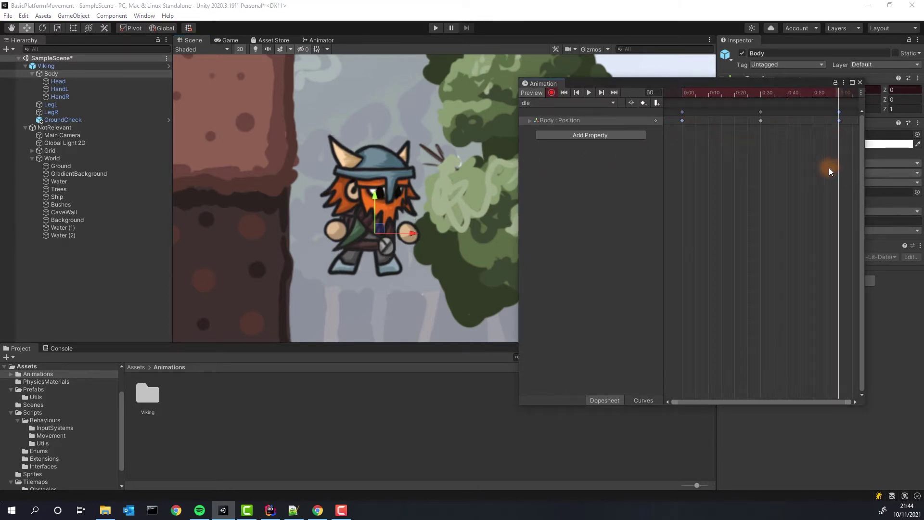
click(587, 94)
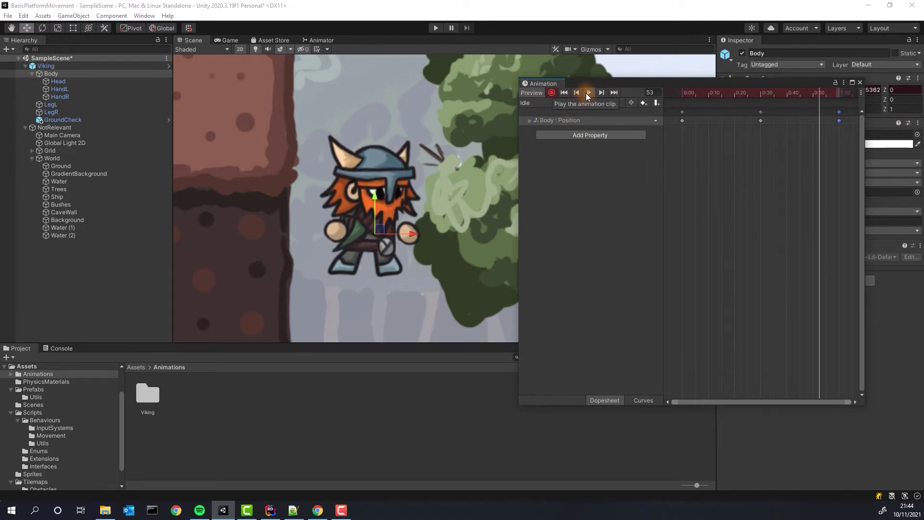
click(591, 211)
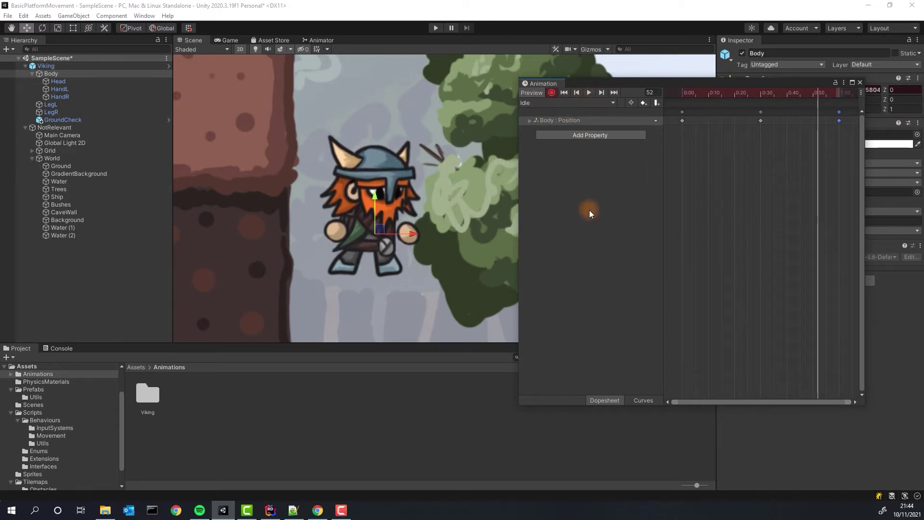
- Lower the Head slightly at frame 30 to record its position keyframe
click(762, 94)
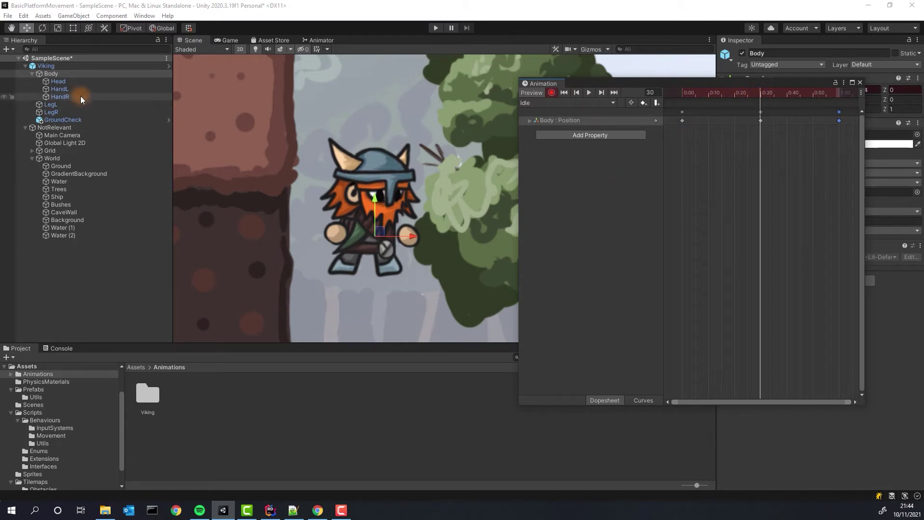
click(68, 82)
click(371, 168)
drag(371, 168, 371, 170)
- Copy the Head position keyframe from frame 0 to frame 60 and play the clip to check the motion
click(732, 92)
click(683, 93)
click(683, 130)
click(839, 92)
key(ctrl+v)
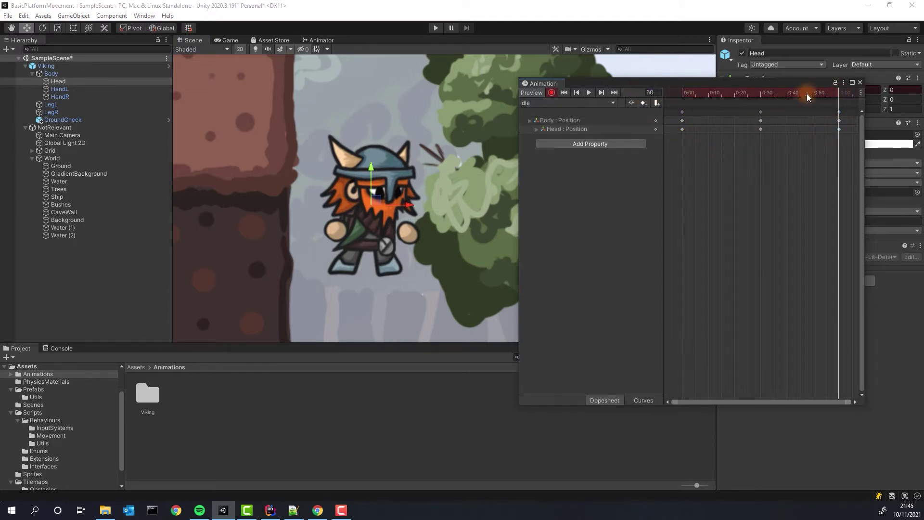
drag(807, 93, 683, 93)
click(589, 93)
- At frame 35, rotate HandL slightly outward and HandR about 5 degrees around Z to record rotation keyframes
click(767, 93)
drag(773, 95, 775, 95)
click(87, 89)
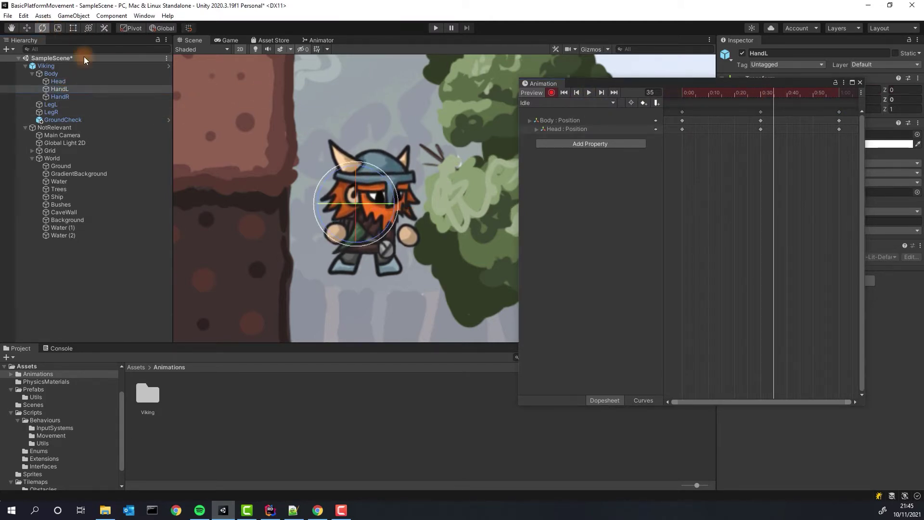
drag(324, 184, 319, 172)
click(64, 97)
drag(424, 193, 421, 186)
click(583, 232)
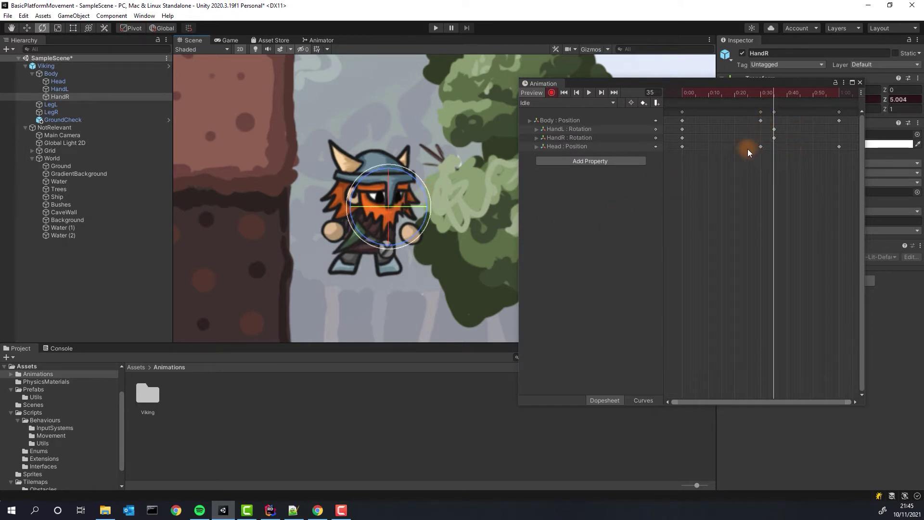
- Move the hand rotation keyframes to frame 30, copy their frame 0 keyframes to frame 60 and play the Idle clip
mouse_move(768, 126)
mouse_down()
mouse_move(780, 141)
mouse_move(761, 128)
mouse_up()
drag(690, 124, 675, 139)
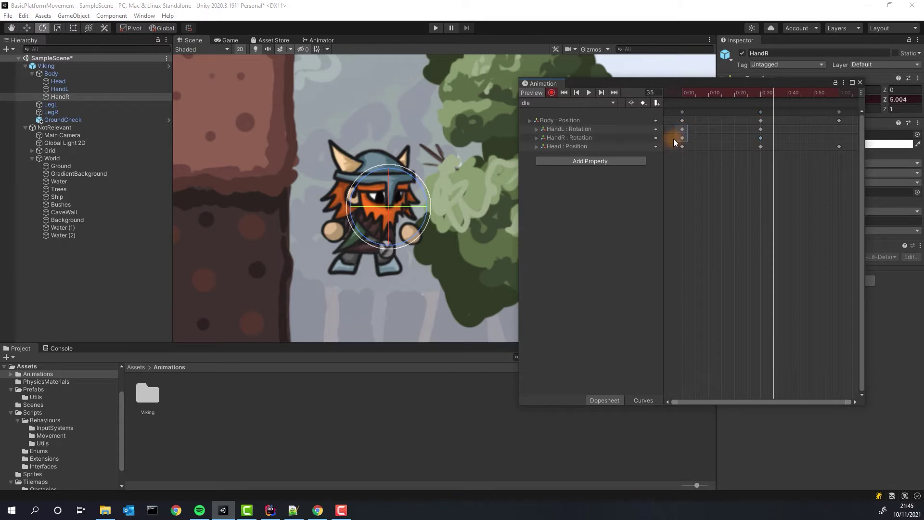
click(839, 92)
key(ctrl+v)
click(773, 199)
click(589, 93)
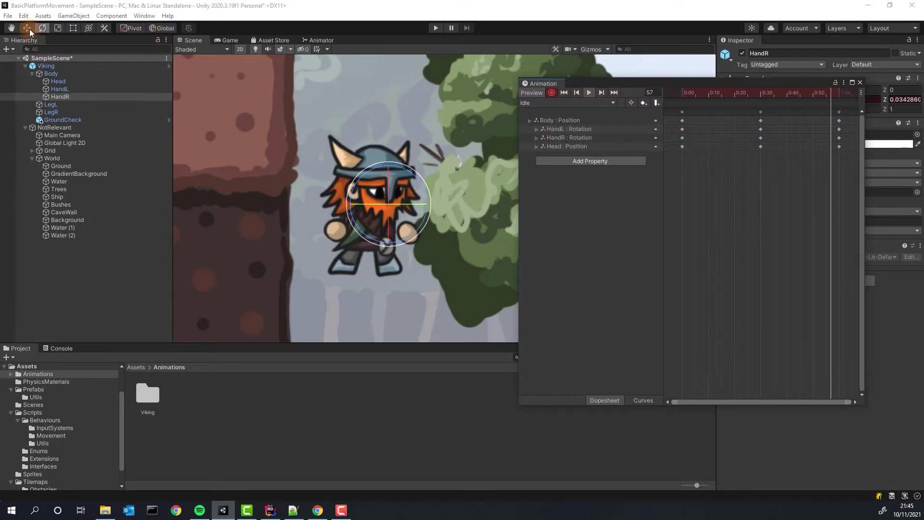
click(12, 27)
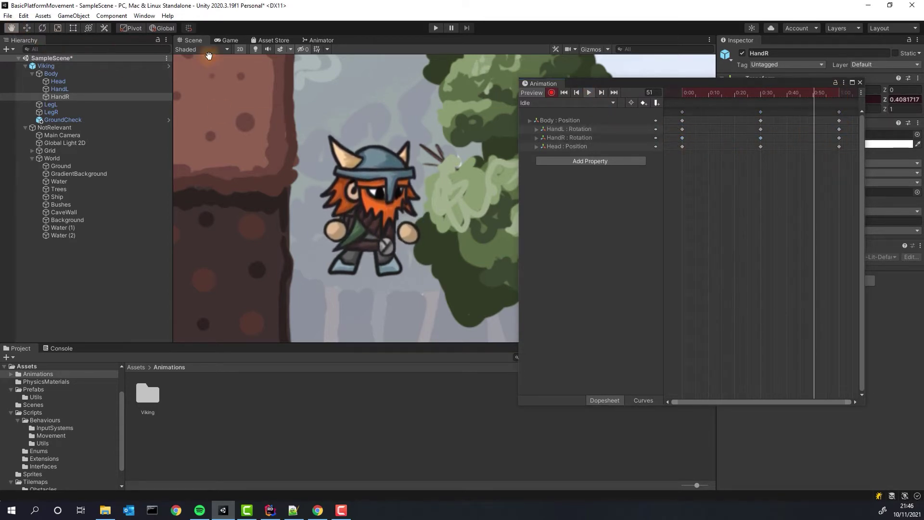
- Rotate the Head about 1.2 degrees around Z at frame 15 to record a rotation keyframe
click(721, 93)
click(58, 81)
click(43, 28)
drag(341, 184, 339, 184)
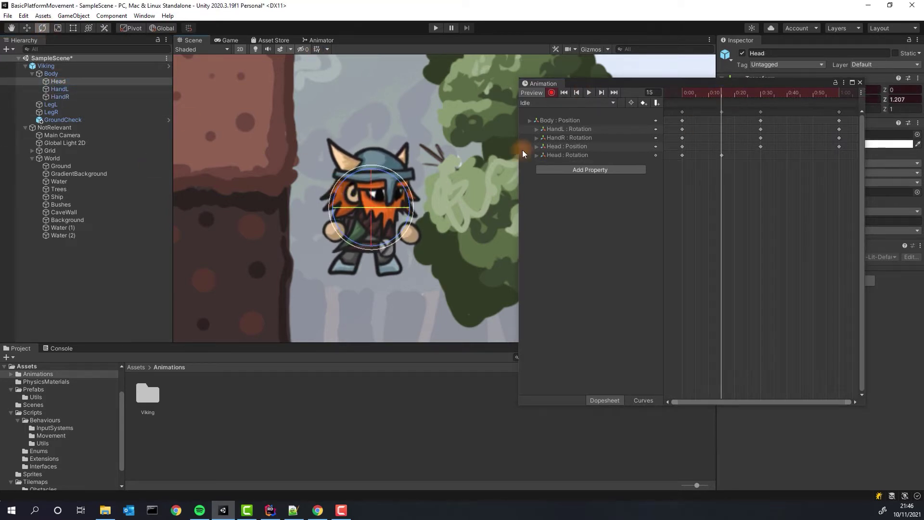
- Copy the Head rotation keyframe from frame 0 to frame 60, and rotate the Head slightly at frame 45
click(682, 155)
key(ctrl+c)
click(839, 93)
key(ctrl+v)
click(800, 93)
drag(404, 187, 406, 187)
key(q)
click(594, 92)
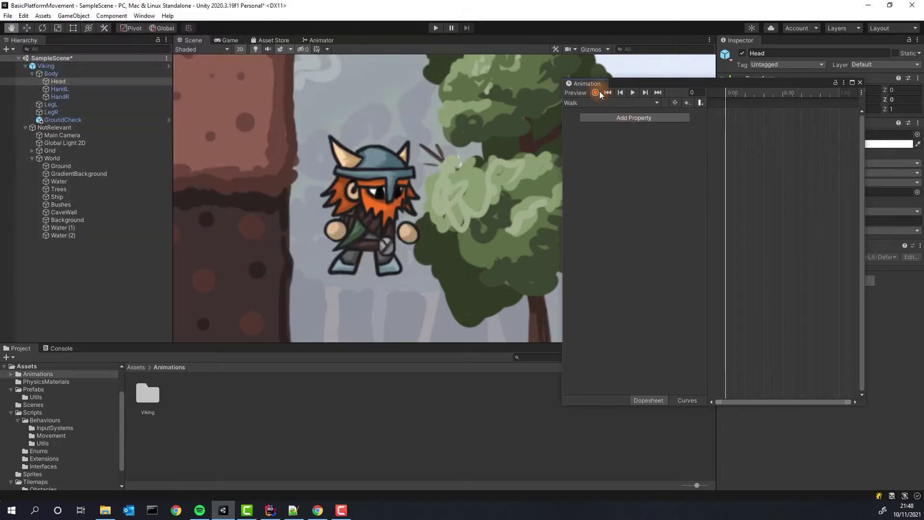
- Record a stride at frame 0 of the Walk clip, rotating LegL about -18 degrees and LegR oppositely, and copy it to frame 60
click(595, 92)
scroll(318, 224, up, 3)
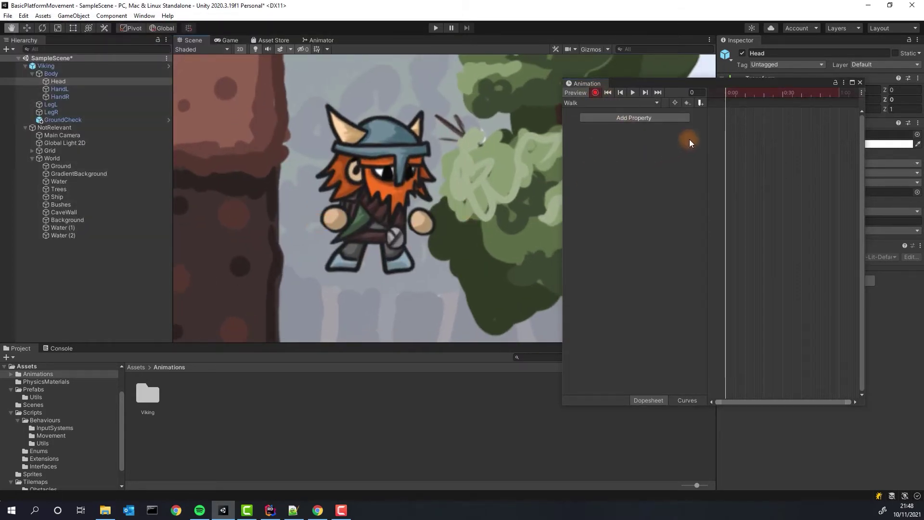
click(50, 104)
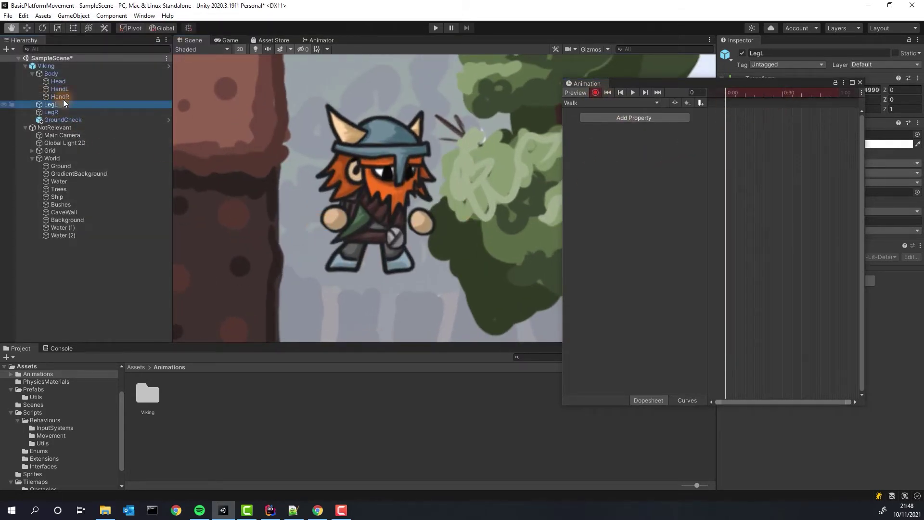
click(42, 28)
drag(380, 206, 409, 226)
click(51, 112)
drag(350, 215, 337, 245)
click(840, 93)
key(ctrl+v)
- At frame 30, rotate LegR backward and LegL to about 68 degrees around Z for the opposite stride, and play the clip
click(782, 93)
drag(410, 203, 423, 296)
click(54, 105)
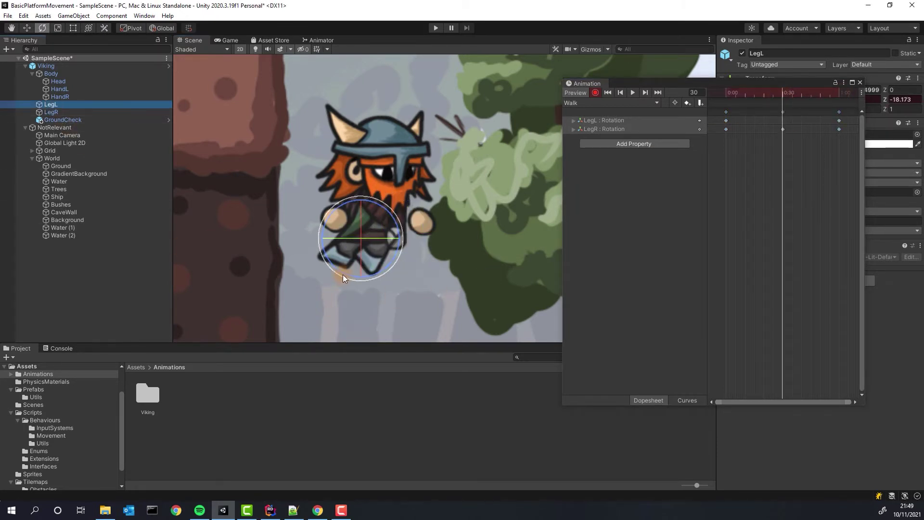
drag(343, 274, 471, 266)
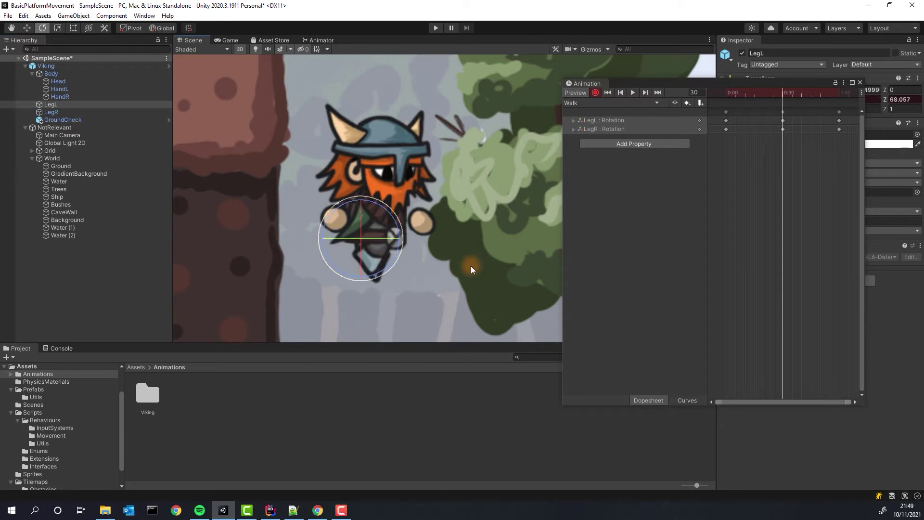
click(633, 94)
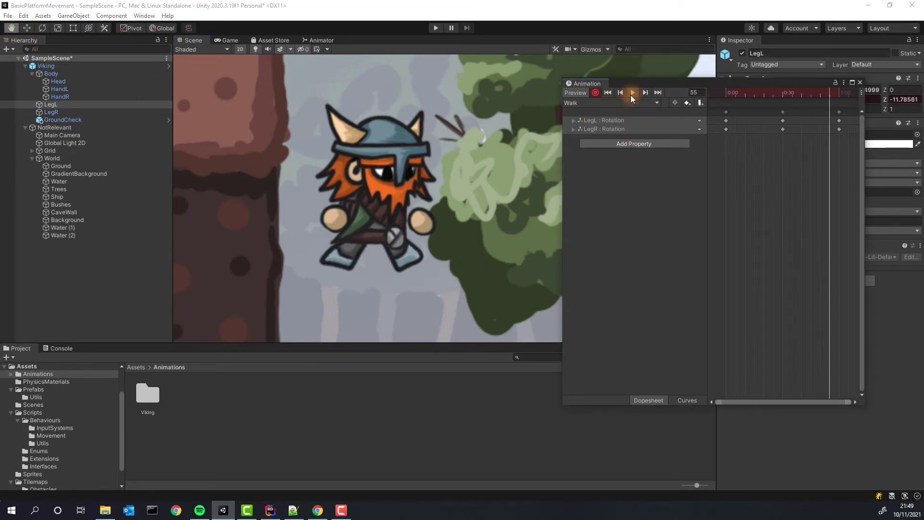
click(633, 93)
- Lower the Body slightly at frame 10 of the Walk clip to record a position keyframe
click(51, 73)
click(27, 28)
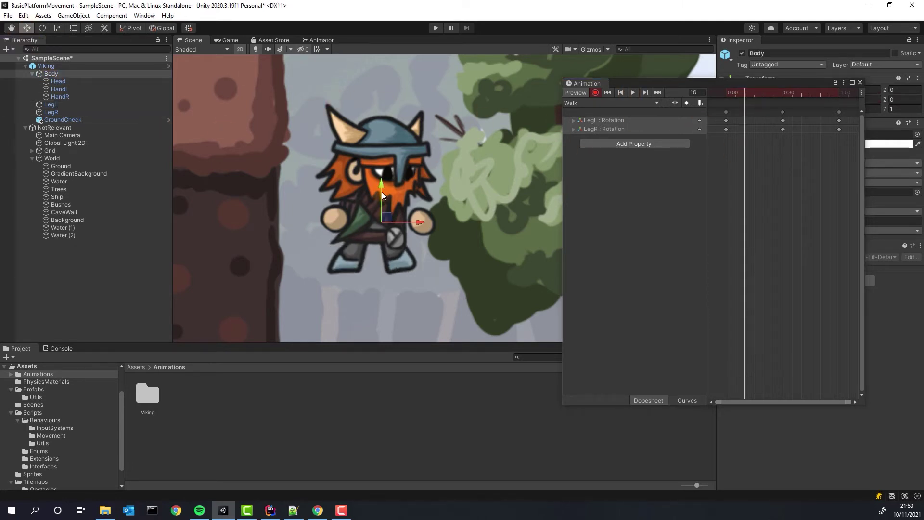
drag(383, 192, 381, 191)
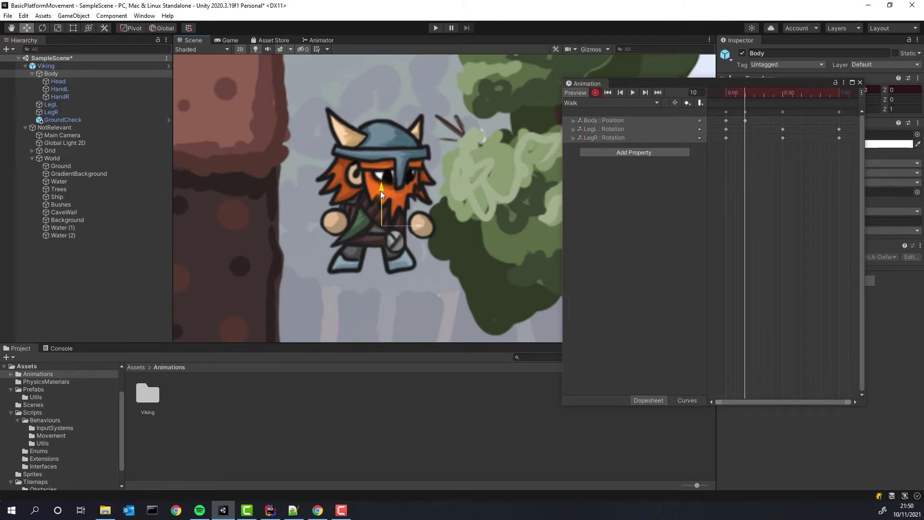
- Add a Body position keyframe at frame 20 with the Body raised to a Y position of about 0.047
click(765, 96)
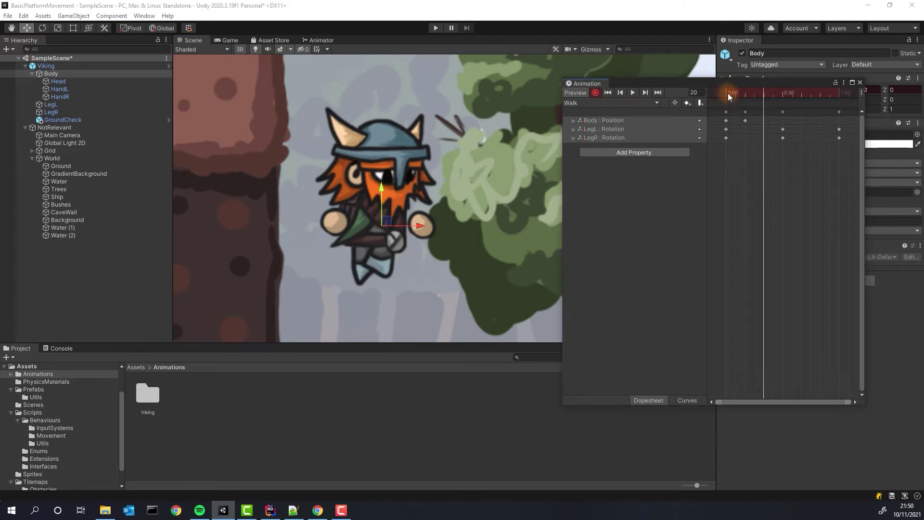
click(726, 112)
drag(764, 93, 727, 91)
click(75, 74)
drag(381, 193, 380, 189)
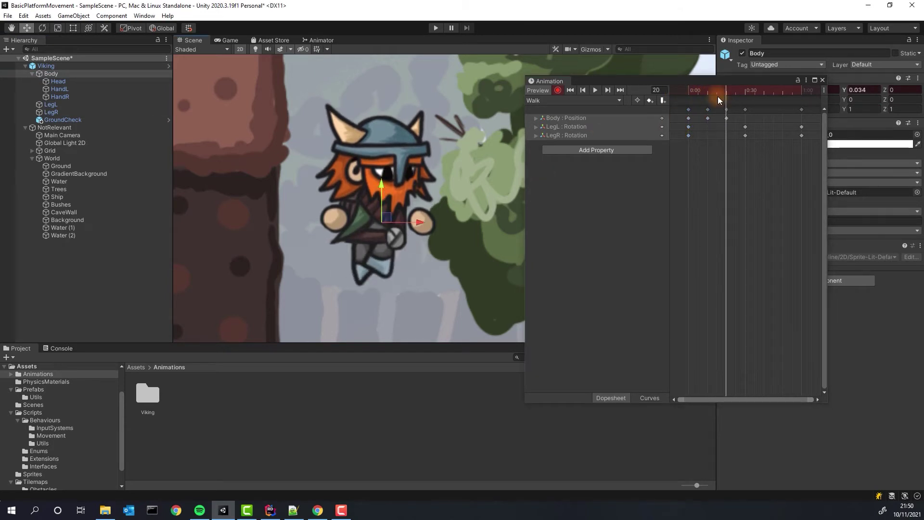
drag(688, 90, 726, 94)
drag(383, 193, 382, 192)
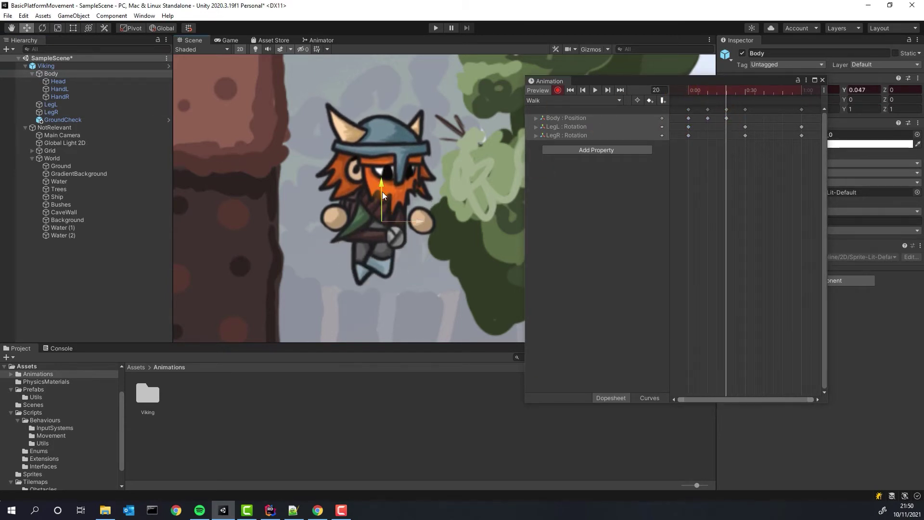
- Copy the Body position keyframes at frames 10 and 20 to frames 40 and 50
drag(701, 114, 755, 122)
key(ctrl+c)
click(764, 91)
key(ctrl+v)
- Copy the Body's frame 0 position keyframe to frame 60 and play the Walk clip
click(688, 118)
click(802, 89)
key(ctrl+v)
drag(803, 90, 688, 91)
click(595, 90)
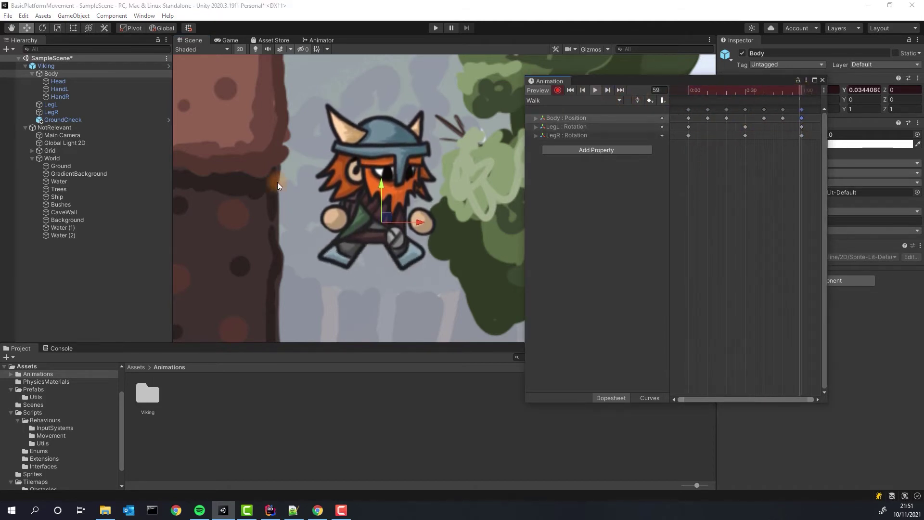
click(594, 90)
- Shift the Body's intermediate position keyframes to frames 5, 25, 35 and 55 and preview the motion
click(727, 117)
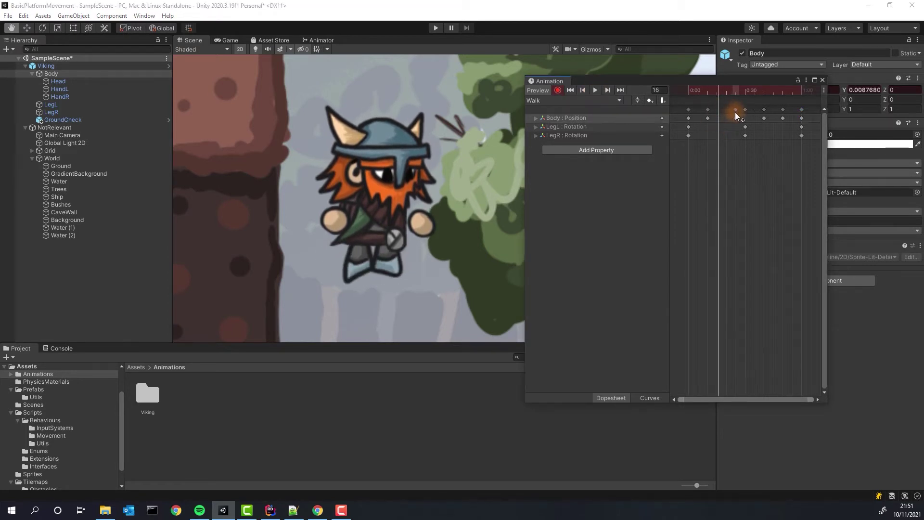
drag(783, 110, 697, 112)
click(595, 90)
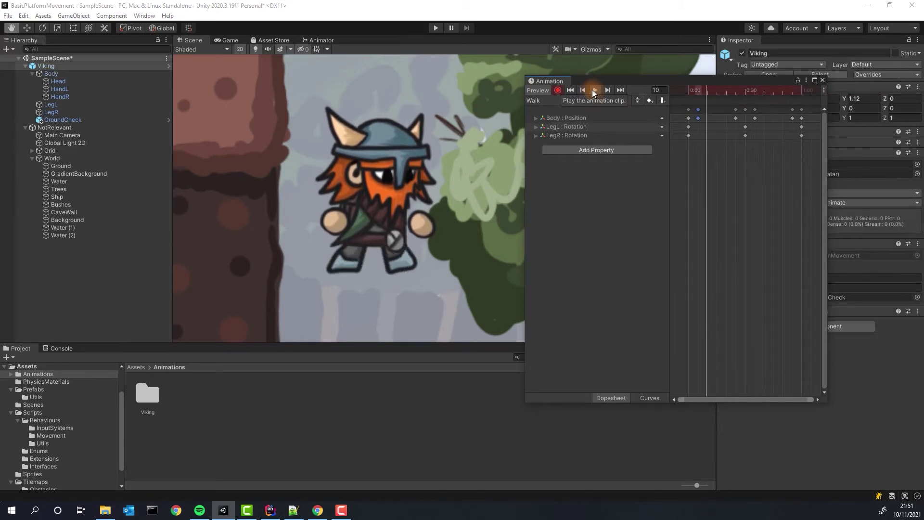
- At frame 30, rotate HandL and HandR across the body to record rotation keyframes, with HandR at about -74 degrees
drag(688, 93, 745, 108)
click(142, 104)
key(e)
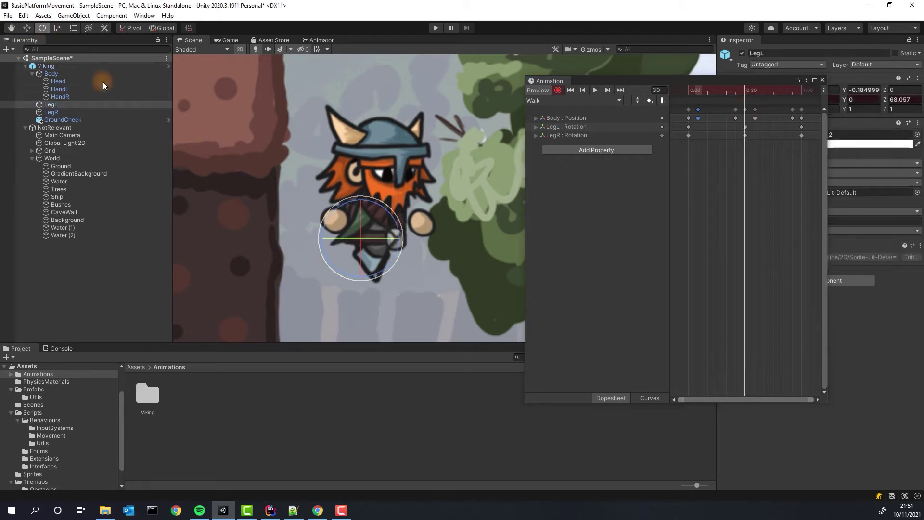
click(70, 90)
drag(362, 226, 308, 208)
click(60, 97)
- Copy the HandL and HandR rotation keyframes from frame 0 to frame 60 and play the clip
click(559, 129)
drag(679, 123, 698, 138)
drag(804, 92, 802, 105)
key(ctrl+v)
click(11, 28)
click(595, 90)
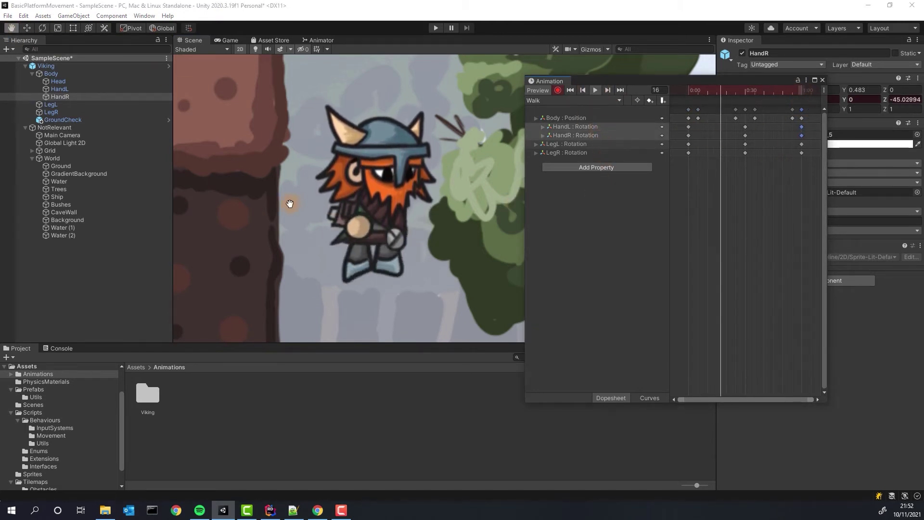
click(595, 90)
- Swap the HandL and HandR rotation keyframes between frames 0 and 30, and delete their keyframes at frame 60
drag(748, 90, 684, 101)
drag(729, 139, 694, 138)
click(682, 127)
drag(689, 126, 746, 127)
drag(727, 124, 690, 129)
drag(797, 138, 808, 124)
key(Delete)
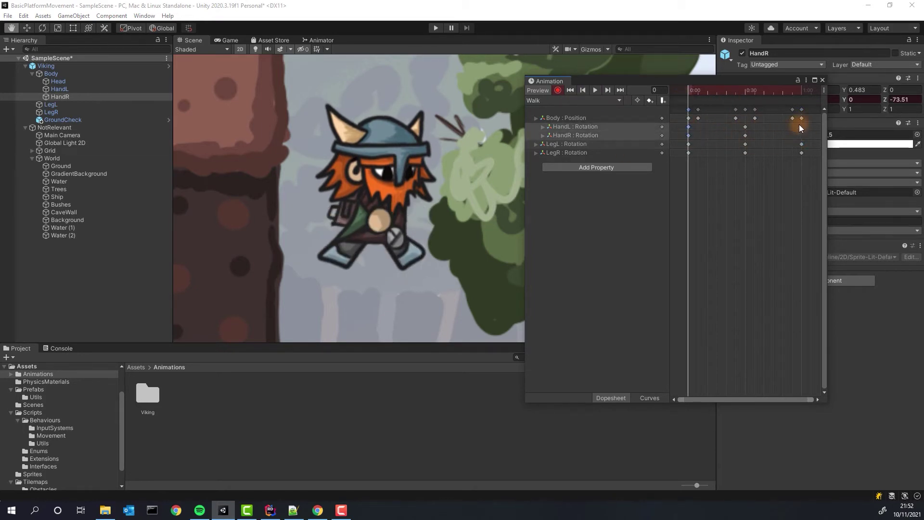
- Duplicate the swapped frame 0 hand rotation keyframes at frame 60 and play the Walk clip
click(722, 134)
click(801, 90)
key(ctrl+v)
click(596, 90)
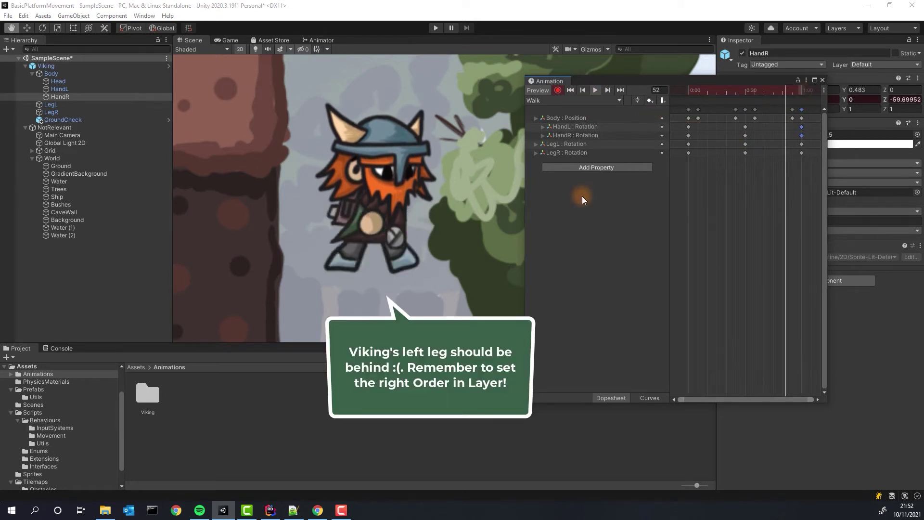
- Lower the Head to a Y position of about 0.428 at frame 15 and copy that keyframe to frame 45
drag(707, 89, 716, 105)
click(27, 28)
click(57, 82)
drag(377, 152, 378, 156)
drag(723, 90, 773, 96)
click(717, 143)
click(779, 95)
key(ctrl+v)
- Copy the Head's frame 0 position keyframe to frame 60, and raise the Head slightly at frame 30
click(688, 144)
key(ctrl+c)
click(802, 92)
key(ctrl+v)
click(746, 95)
drag(378, 160, 378, 155)
- Rotate the Head to about -1.9 degrees around Z at frame 15 of the Walk clip
mouse_move(722, 94)
mouse_down()
mouse_move(699, 94)
mouse_move(717, 94)
mouse_up()
click(42, 28)
drag(414, 176, 414, 178)
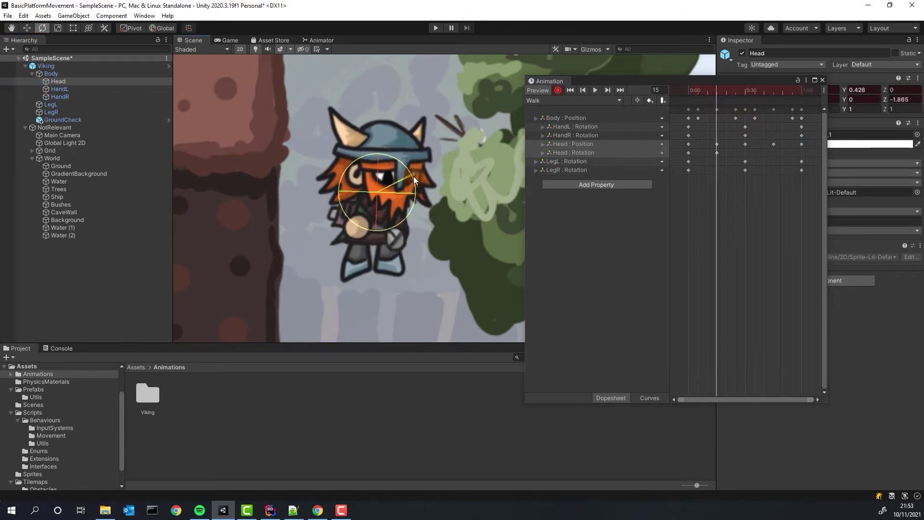
- Rotate the Head slightly the opposite way at frame 45 and copy its frame 0 rotation keyframe to frame 60
click(773, 95)
drag(339, 183, 336, 187)
click(689, 152)
key(space)
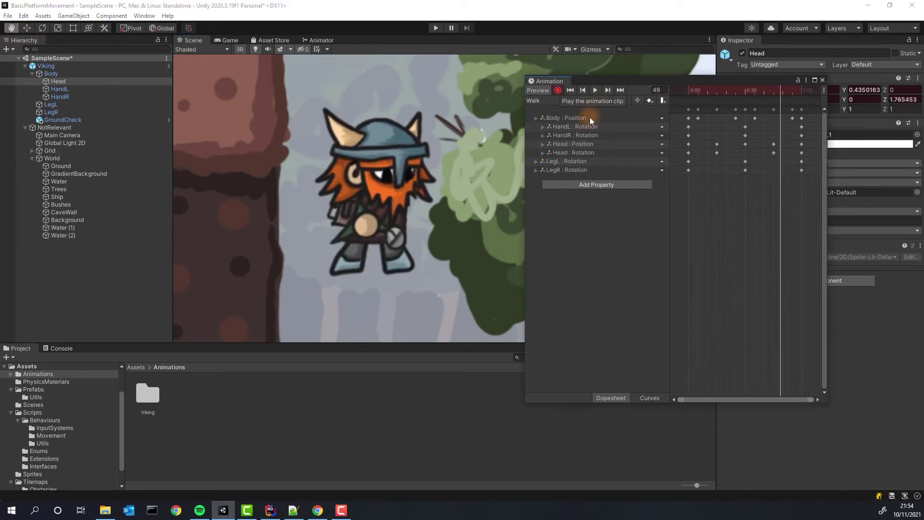
- Compress all Walk keyframes in time so the clip ends at 0:50, and play it
drag(773, 92, 810, 188)
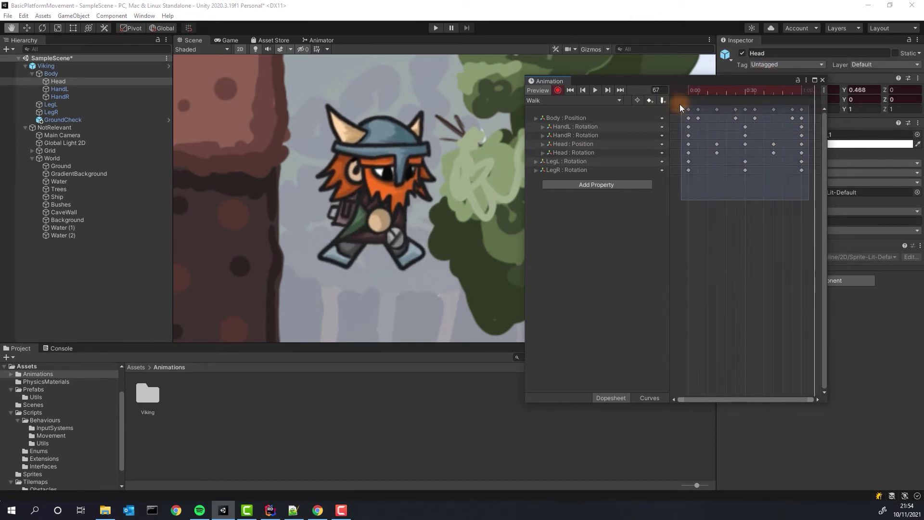
drag(679, 108, 679, 108)
drag(802, 134, 787, 137)
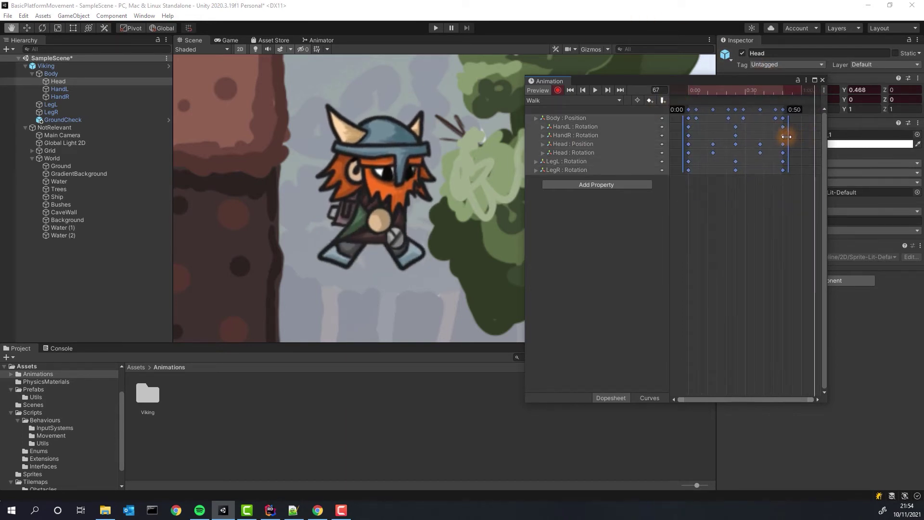
click(765, 161)
click(595, 91)
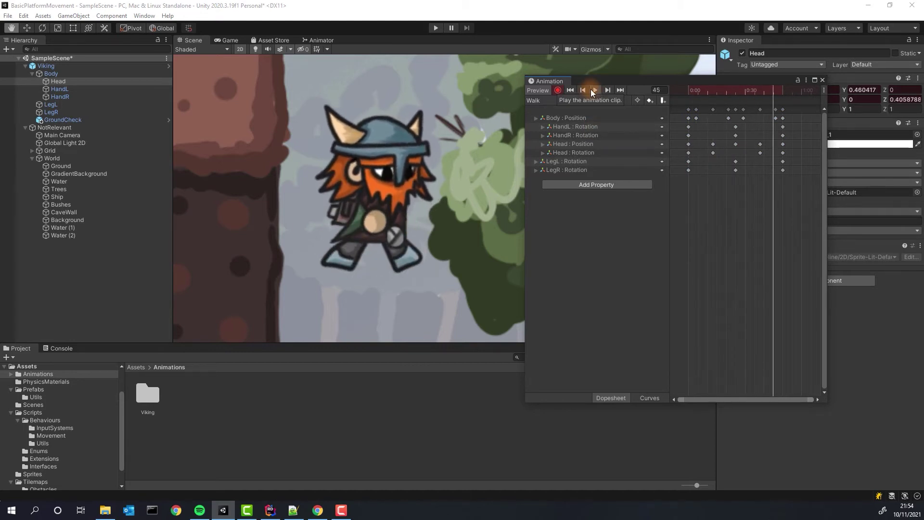
- Create a new animation clip named Jump in the Viking animations folder
click(620, 123)
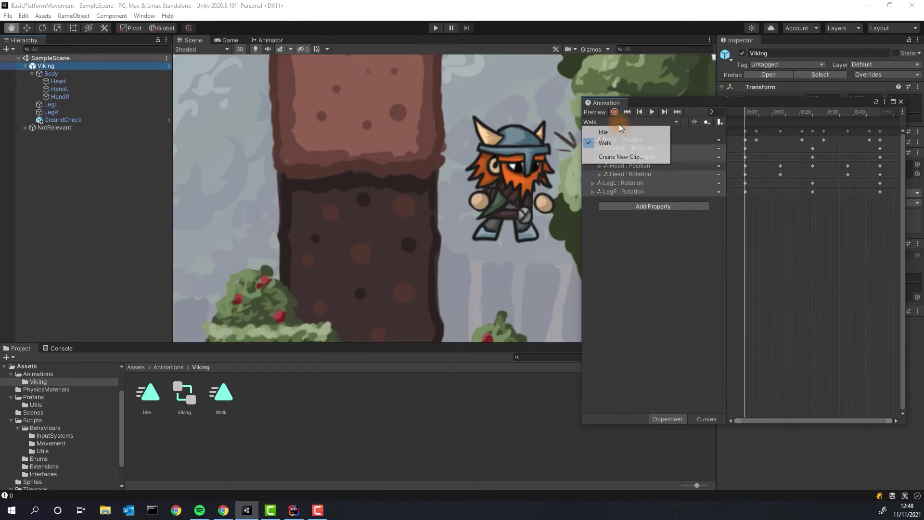
click(621, 157)
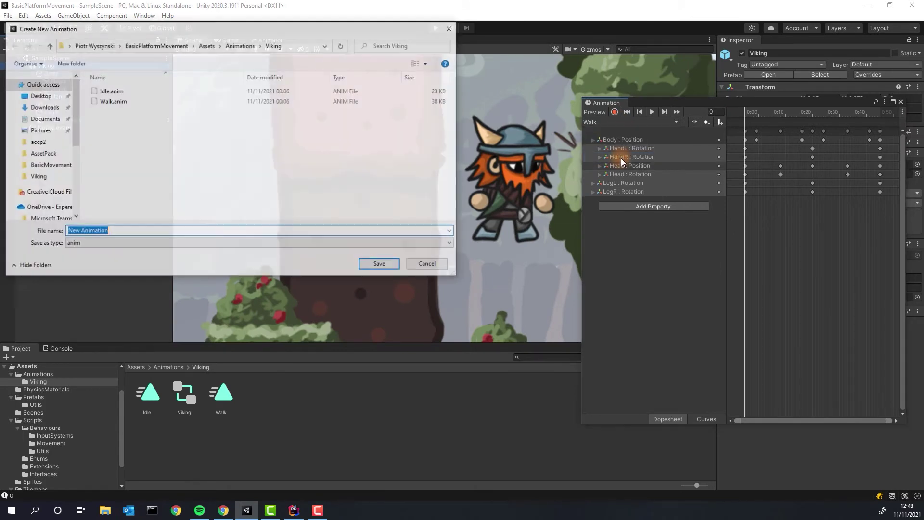
key(Return)
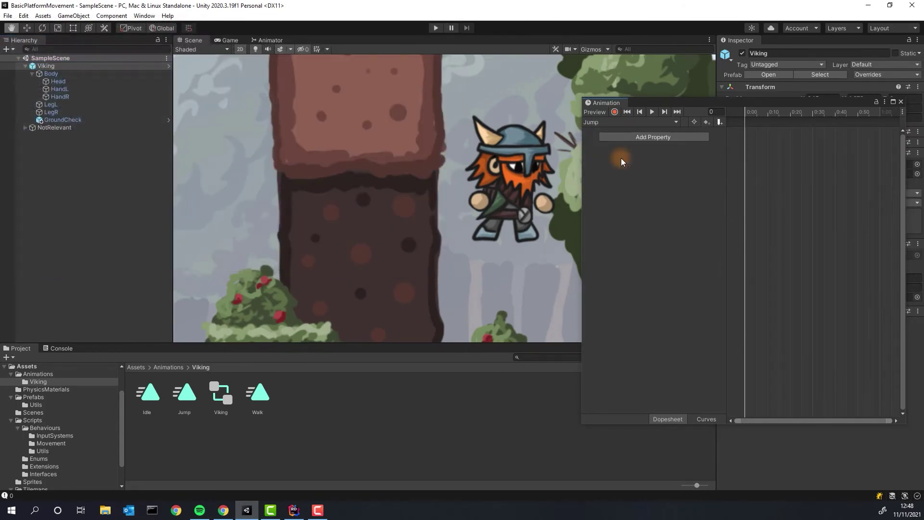
click(63, 80)
click(41, 28)
drag(483, 154, 448, 176)
click(60, 89)
click(63, 96)
drag(564, 162, 561, 188)
key(ctrl+z)
key(ctrl+z)
key(ctrl+z)
key(ctrl+z)
key(ctrl+z)
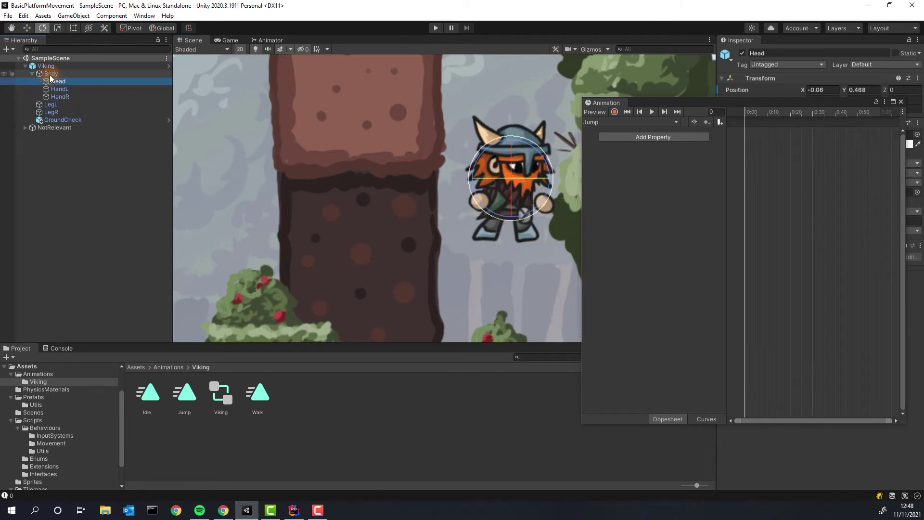
- Start recording the Jump clip and rotate the Head, HandL and HandR into a jumping pose at frame 0
click(615, 112)
drag(481, 155, 456, 174)
click(60, 89)
click(60, 97)
drag(551, 166, 457, 229)
- Rotate LegL and LegR apart at frame 0 to record the legs of the jumping pose
click(51, 104)
click(51, 112)
click(698, 279)
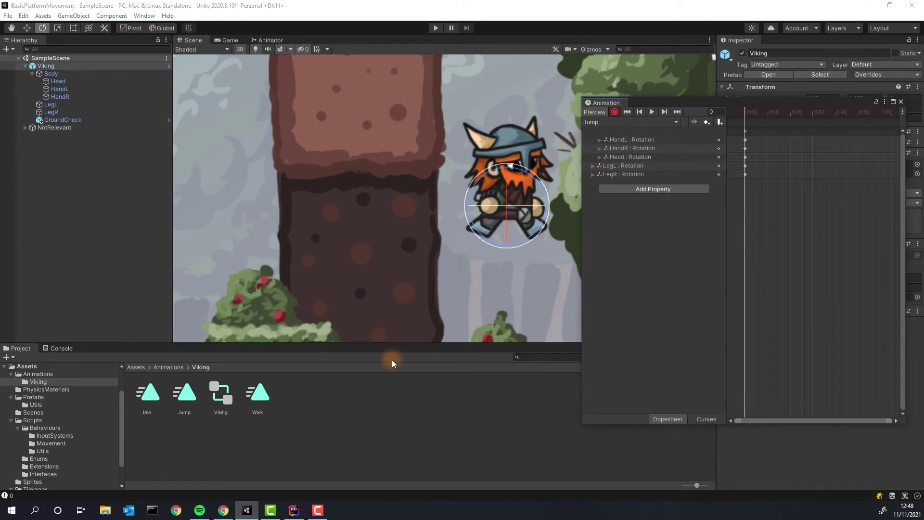
- Show the Jump animation clip's Loop Time setting with the Animation window moved out of its way
click(185, 396)
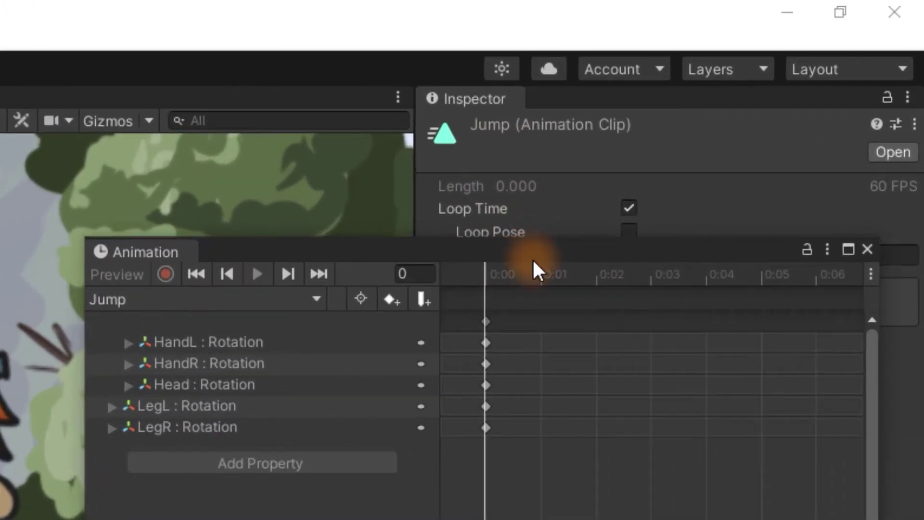
drag(533, 258, 514, 519)
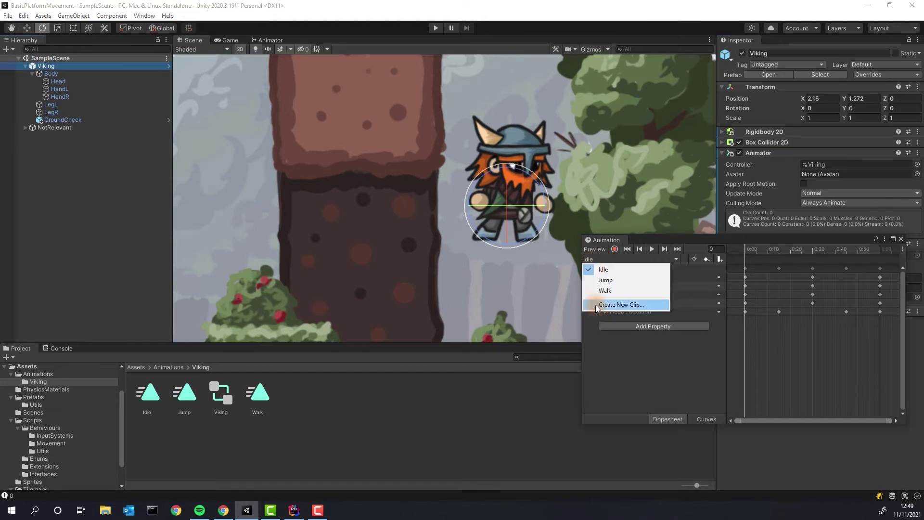
- Create a new animation clip named Fall in the Viking animations folder
click(609, 301)
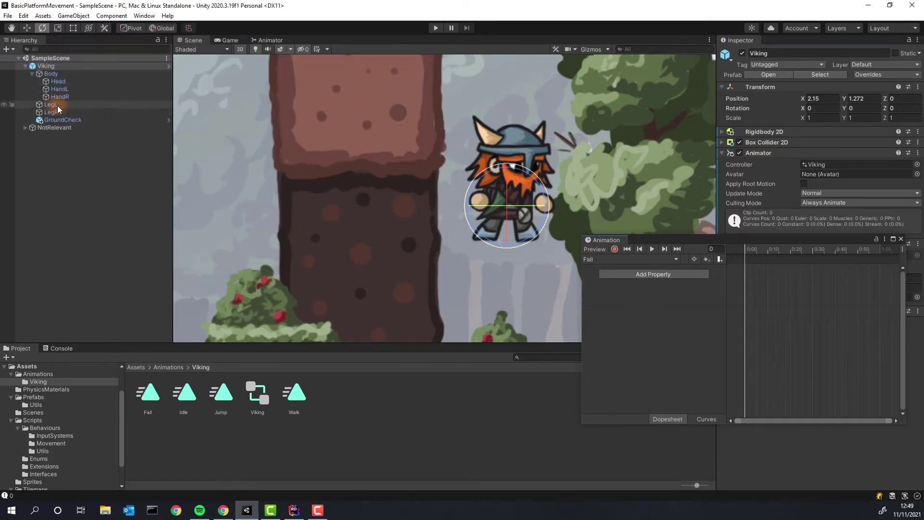
- Start recording the Fall clip and rotate the Head, HandL and HandR into a falling pose at frame 0
click(56, 82)
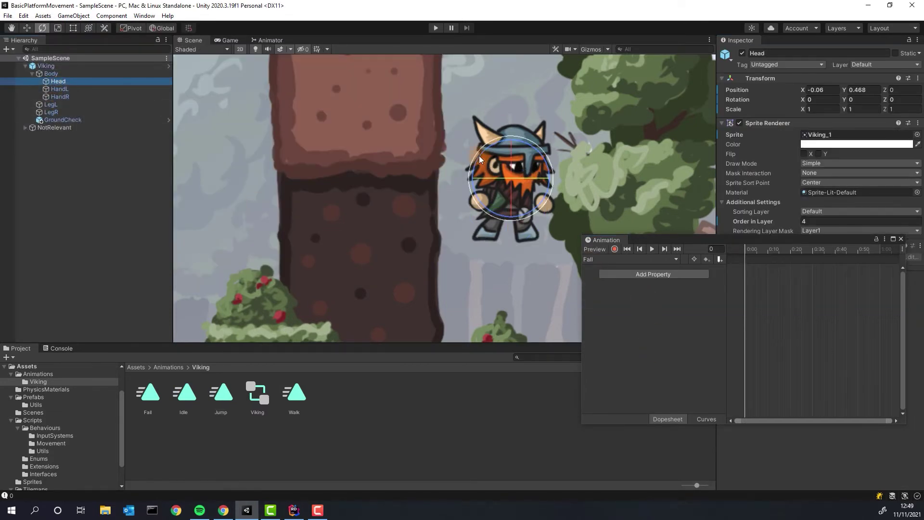
click(452, 237)
drag(477, 197, 452, 185)
click(93, 90)
click(77, 97)
drag(558, 197, 566, 171)
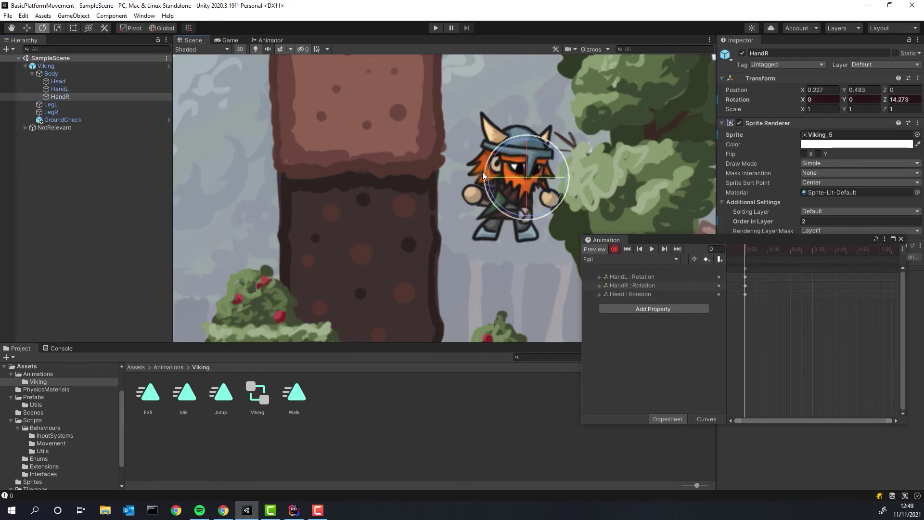
- Rotate LegL and LegR at frame 0 to record the legs of the falling pose
click(77, 104)
drag(480, 184, 466, 197)
click(77, 111)
drag(553, 198, 553, 217)
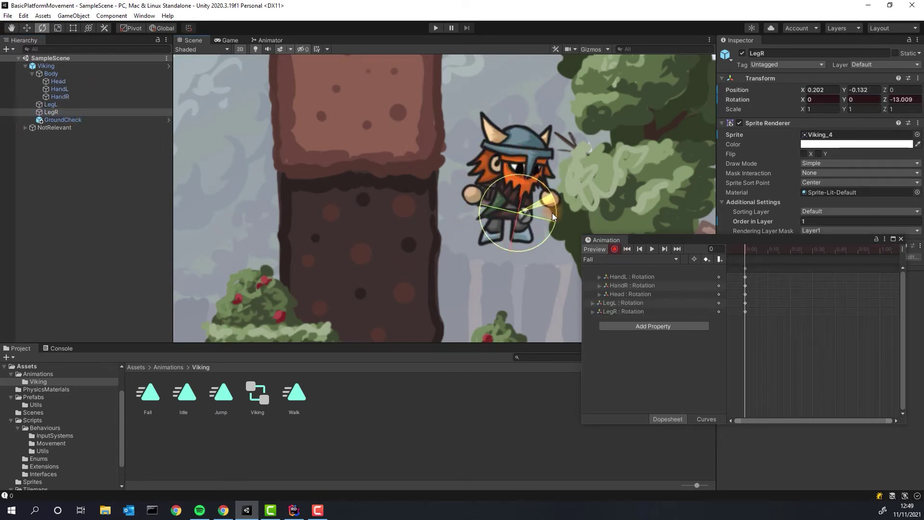
- Turn off Loop Time for the Fall animation clip and close the Animation window
click(148, 393)
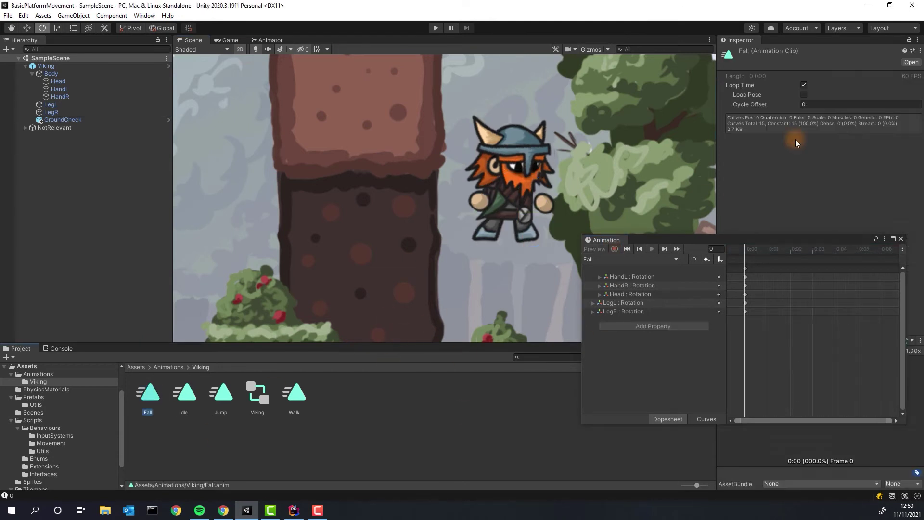
click(803, 87)
drag(826, 238, 821, 253)
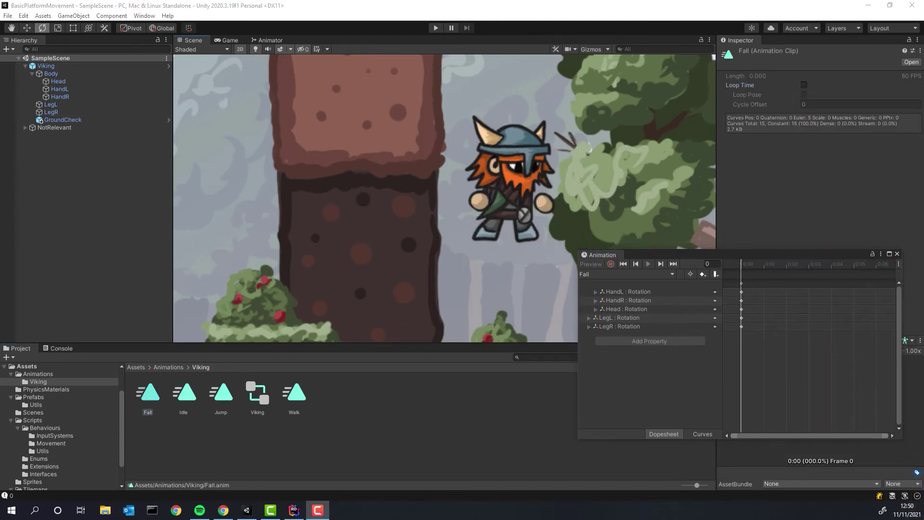
click(832, 314)
click(897, 254)
- Select the Viking object and open its controller's state graph in the Animator window
double_click(46, 66)
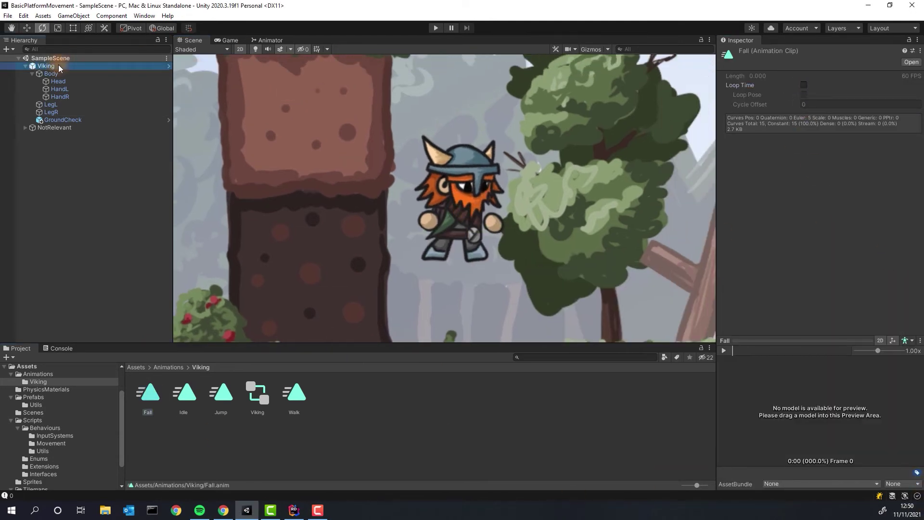
click(144, 15)
mouse_move(231, 178)
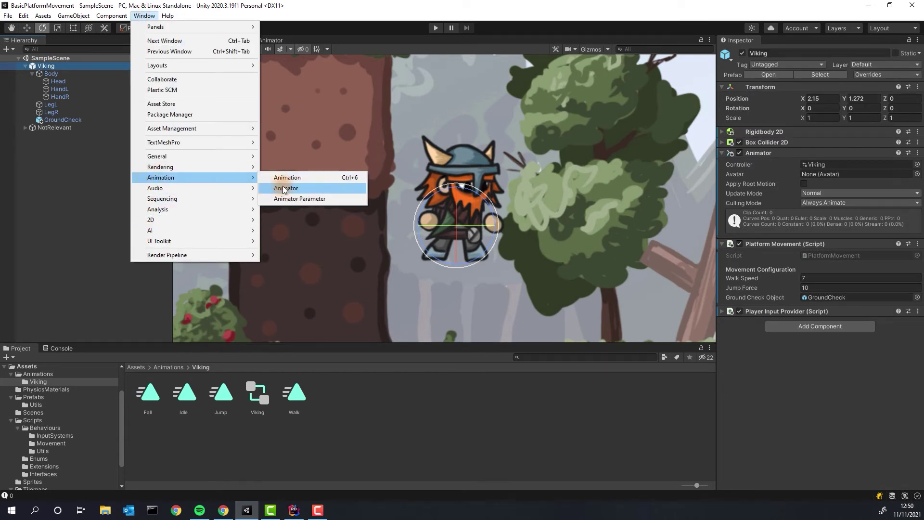
click(283, 188)
middle_drag(433, 180, 416, 114)
scroll(503, 202, up, 3)
- Rearrange the state graph with Any State and Exit out of the way, Idle beside Walk, and Jump and Fall above them
drag(263, 206, 738, 105)
drag(241, 162, 205, 37)
drag(324, 118, 245, 98)
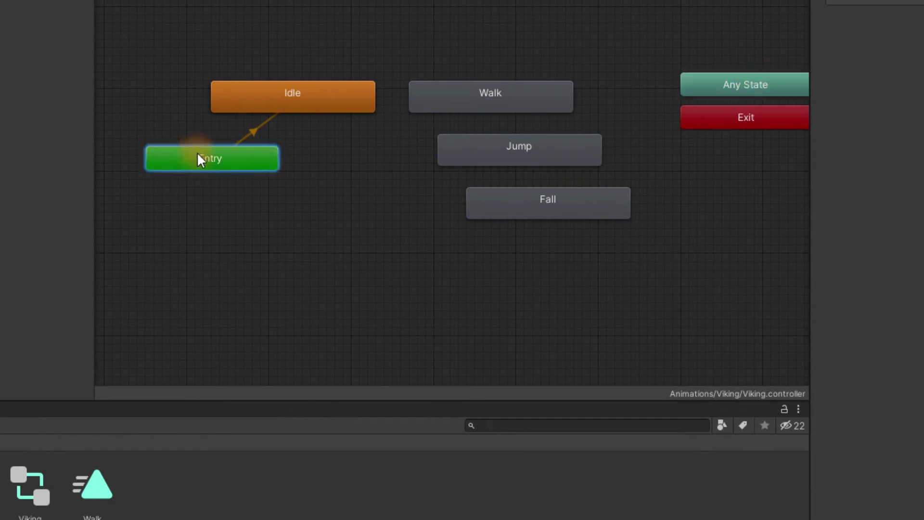
drag(202, 74, 211, 47)
drag(433, 94, 358, 60)
middle_drag(266, 154, 353, 271)
drag(564, 261, 371, 27)
drag(604, 315, 586, 77)
- Make transitions in both directions between the Idle and Walk states
click(285, 224)
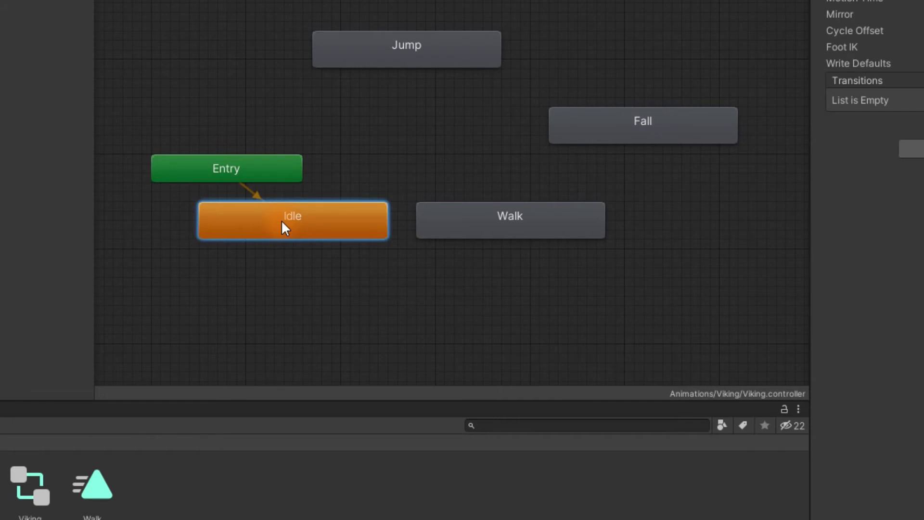
right_click(283, 226)
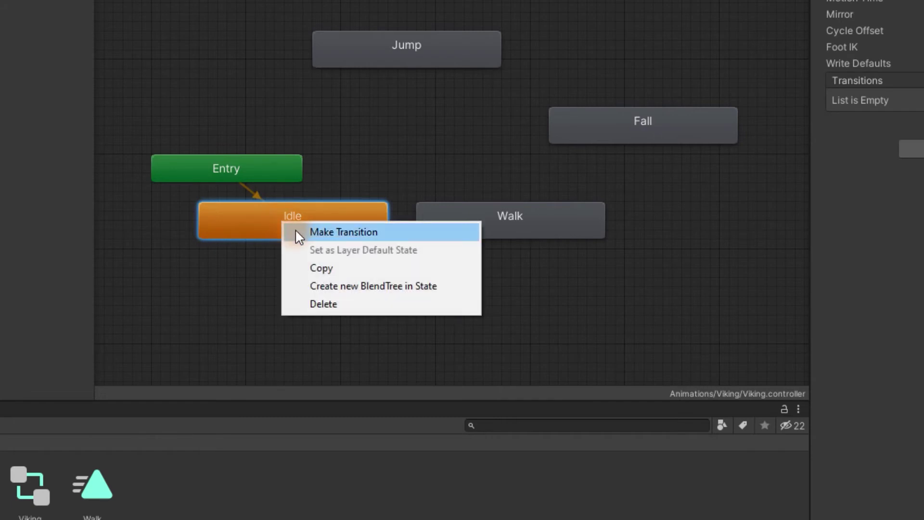
click(295, 231)
click(487, 206)
click(497, 215)
right_click(498, 216)
click(523, 227)
click(346, 209)
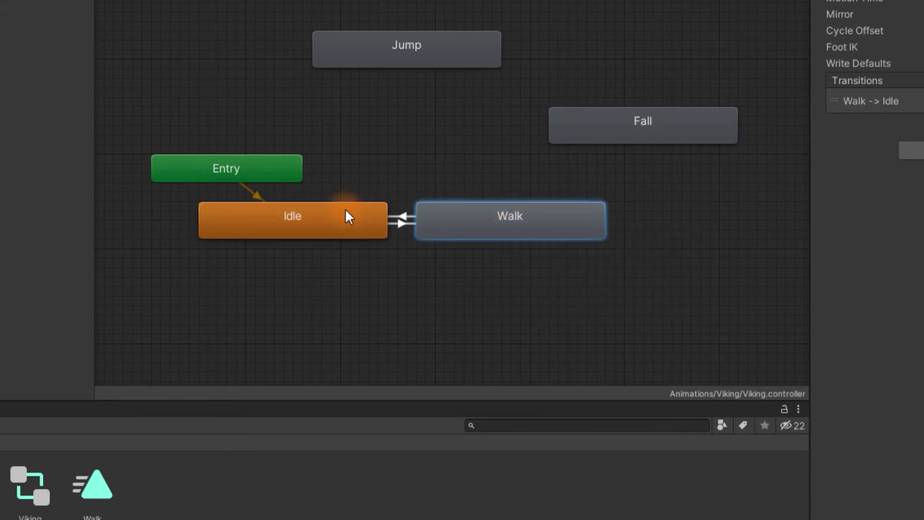
click(334, 292)
click(521, 213)
scroll(570, 158, down, 3)
drag(776, 215, 317, 124)
click(316, 103)
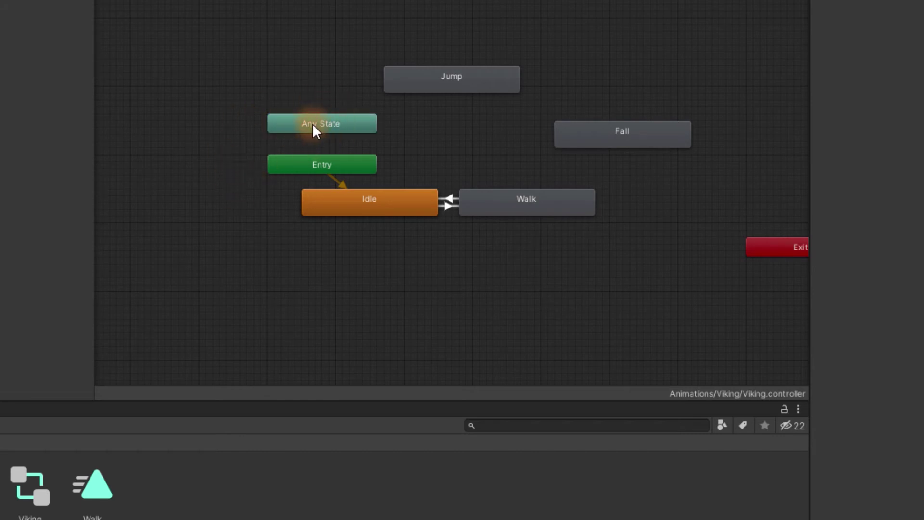
click(315, 128)
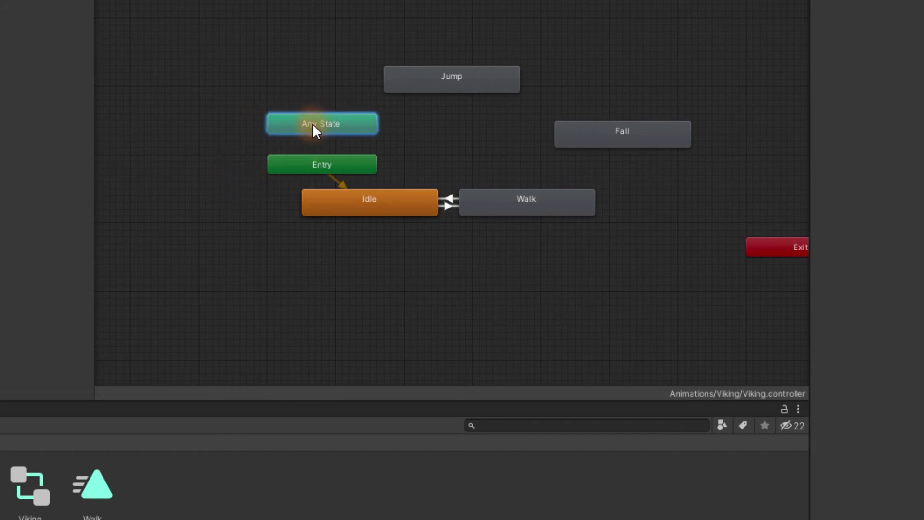
right_click(313, 123)
click(345, 132)
click(434, 76)
right_click(340, 127)
click(339, 109)
click(401, 105)
key(Delete)
scroll(461, 112, up, 4)
scroll(278, 131, down, 2)
drag(278, 131, 786, 240)
click(290, 129)
scroll(290, 129, up, 2)
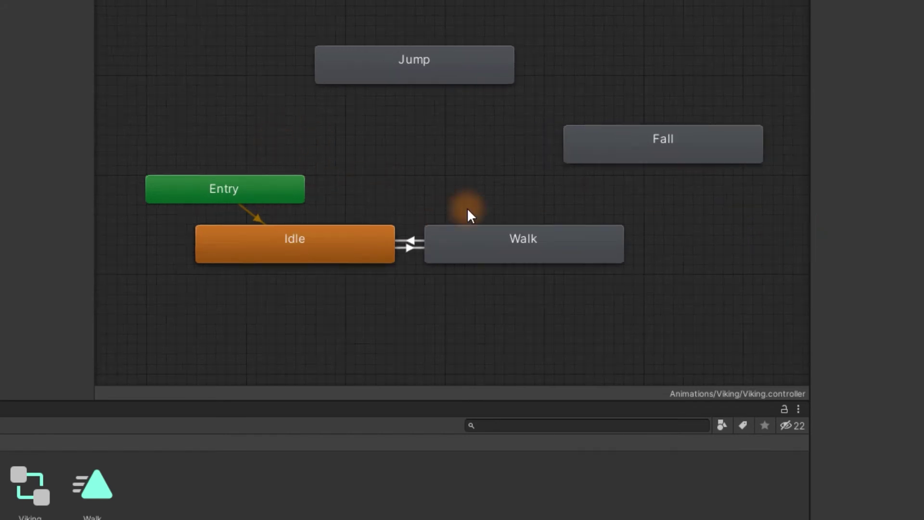
- Make a transition to the Jump state from both Idle and Walk
click(342, 243)
right_click(342, 241)
click(376, 249)
click(395, 78)
right_click(532, 242)
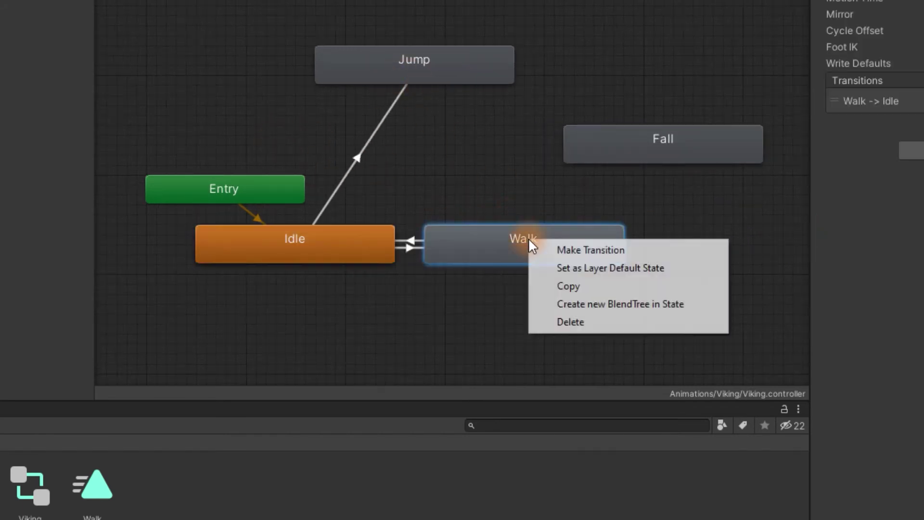
click(532, 245)
click(438, 67)
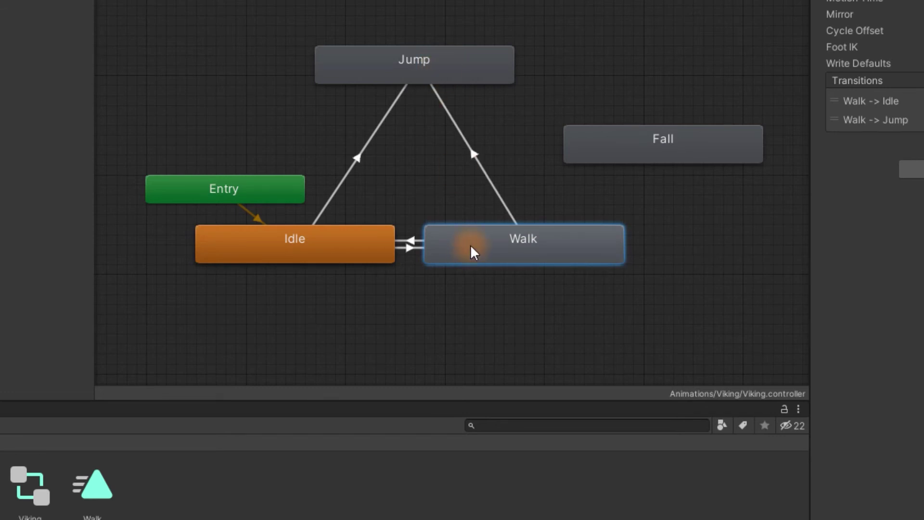
- Make transitions from the Jump state to Walk, Idle and Fall
click(466, 76)
right_click(458, 71)
click(484, 80)
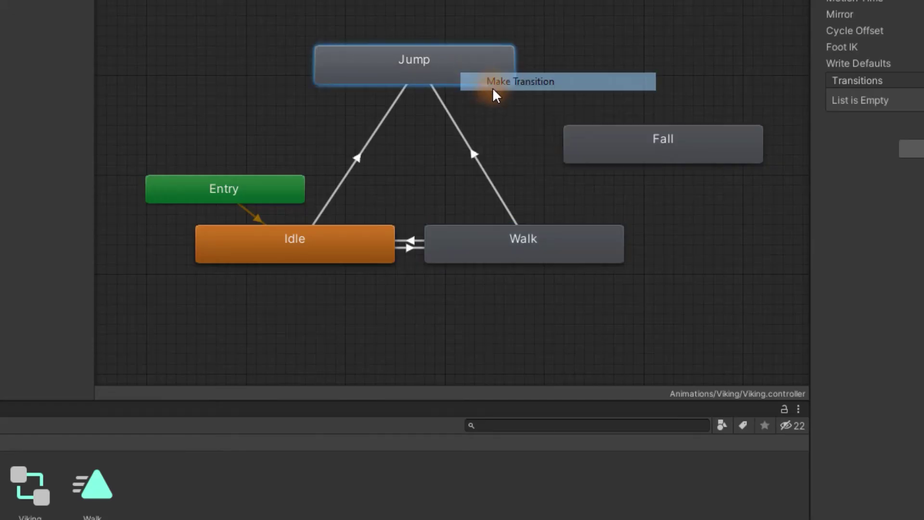
click(574, 260)
right_click(415, 68)
click(479, 76)
click(291, 241)
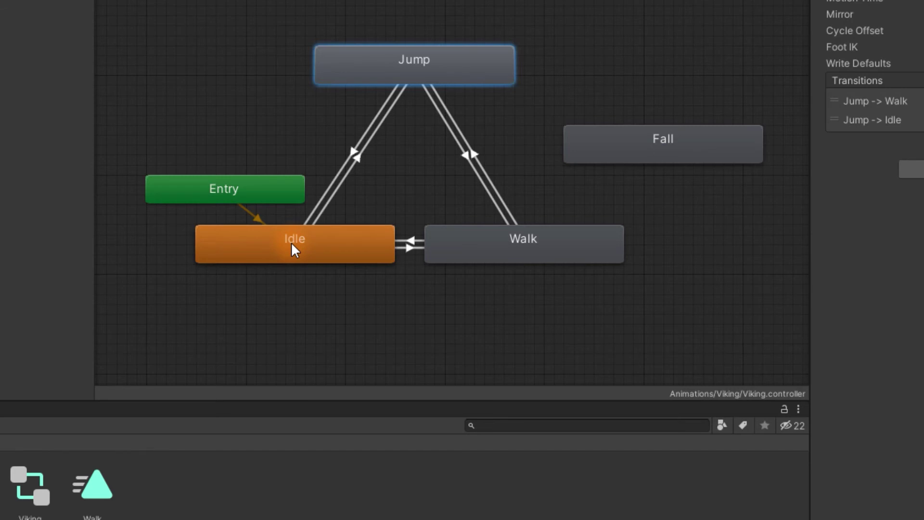
right_click(458, 62)
click(496, 72)
click(618, 152)
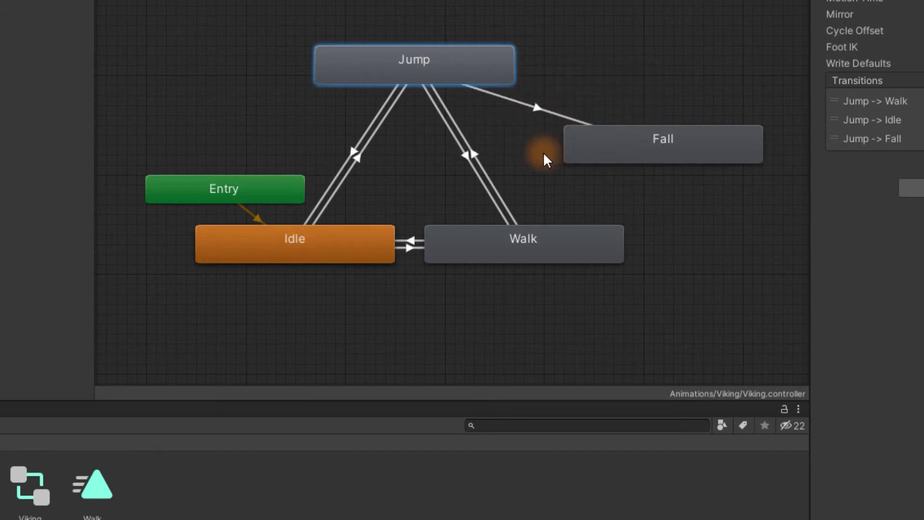
- Make transitions from the Fall state to Walk and Idle
right_click(620, 154)
click(636, 163)
click(573, 232)
right_click(602, 149)
click(608, 152)
click(346, 238)
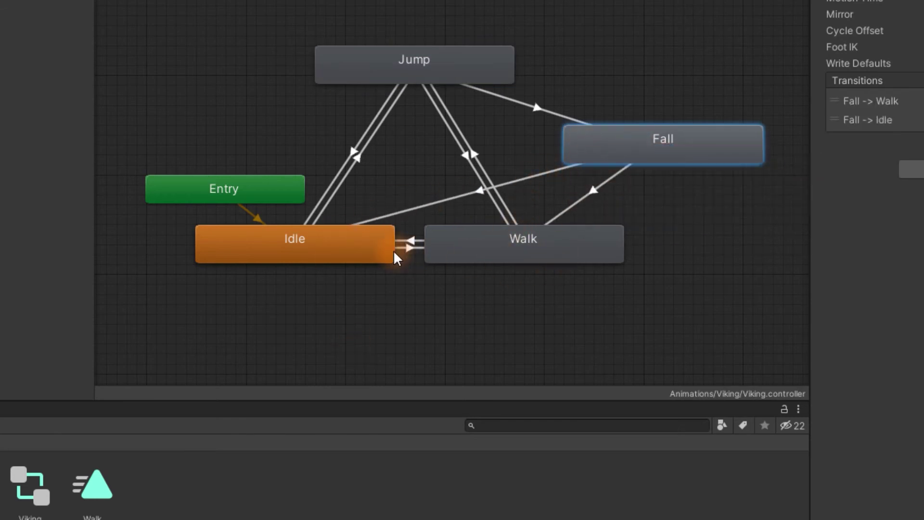
- Make a transition to the Fall state from both Walk and Idle
right_click(578, 248)
click(599, 253)
click(666, 153)
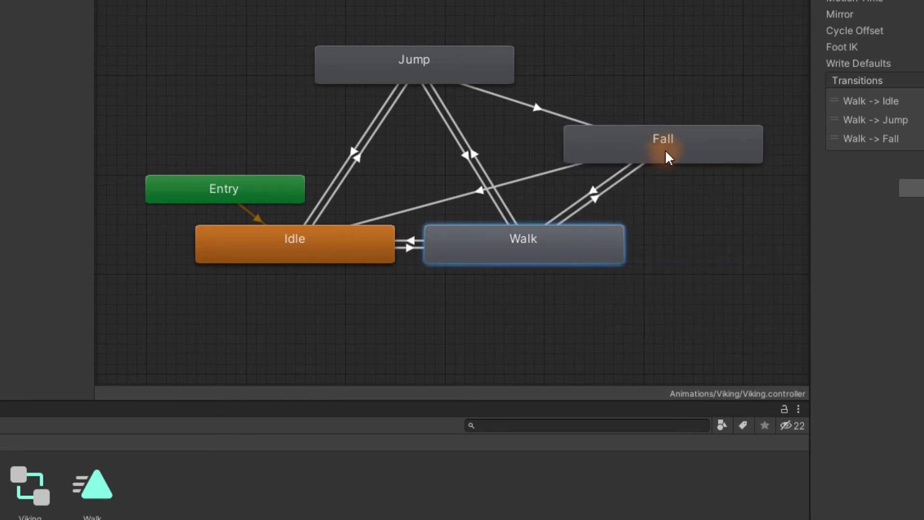
right_click(366, 239)
click(388, 252)
click(638, 155)
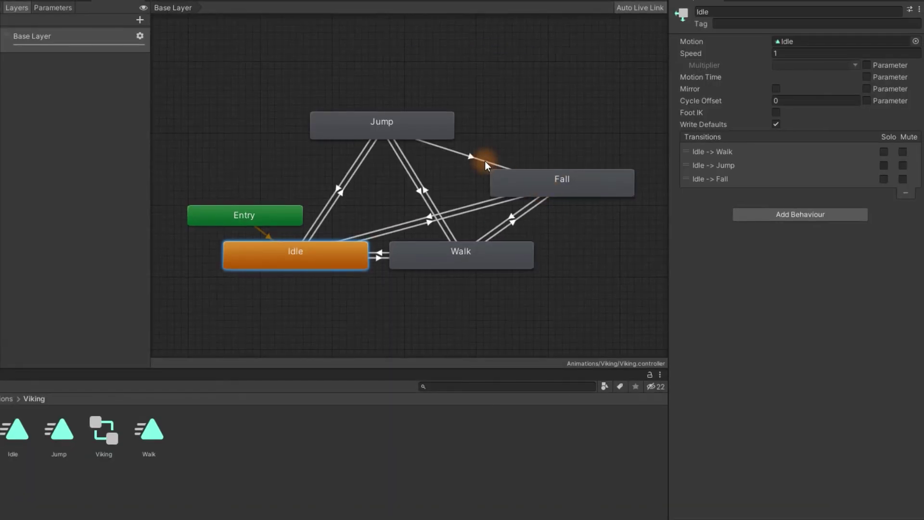
- Add a Bool parameter named IsWalking to the Viking animator controller
click(57, 7)
click(378, 255)
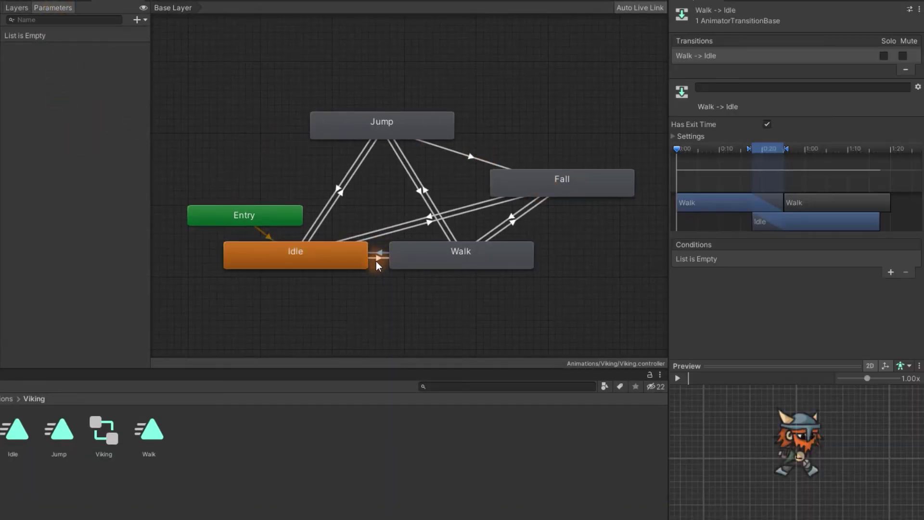
click(375, 258)
click(129, 62)
click(139, 20)
click(148, 62)
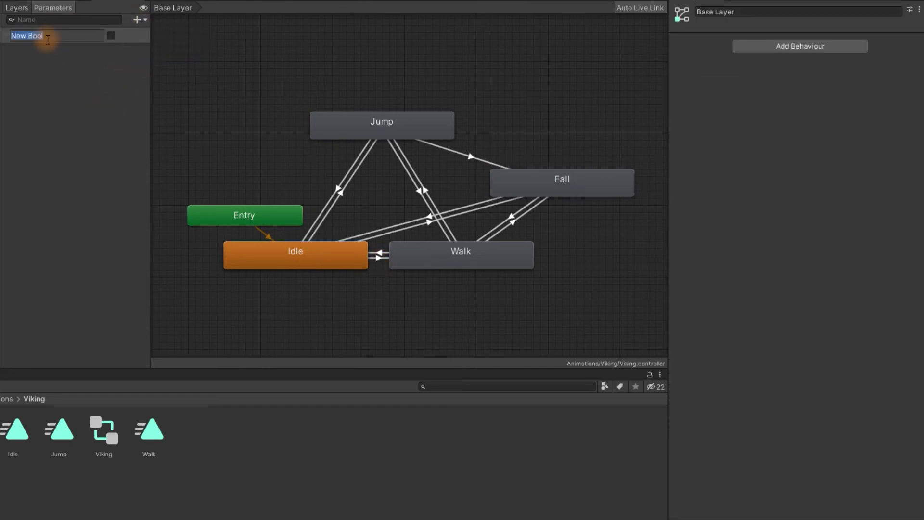
text(IsWalking)
key(Return)
- Add the condition IsWalking true to the Idle -> Walk transition and IsWalking false to Walk -> Idle
click(288, 247)
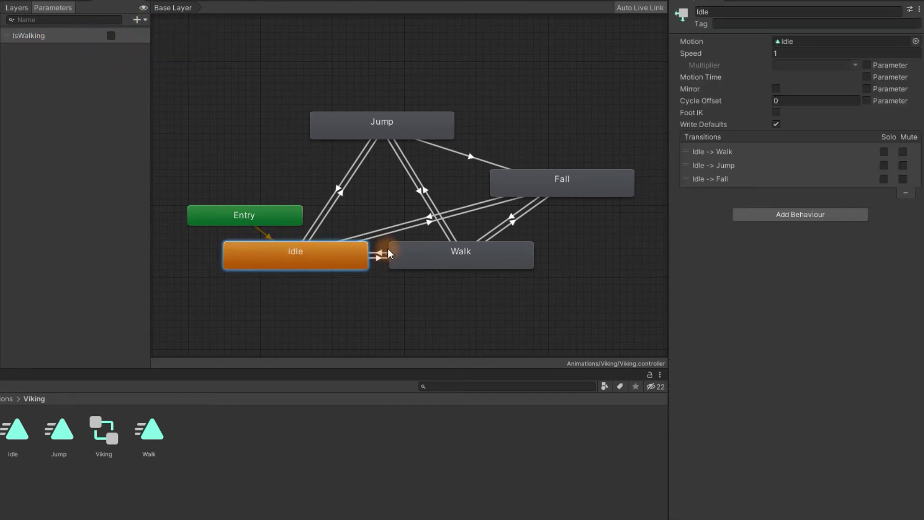
click(380, 258)
click(891, 272)
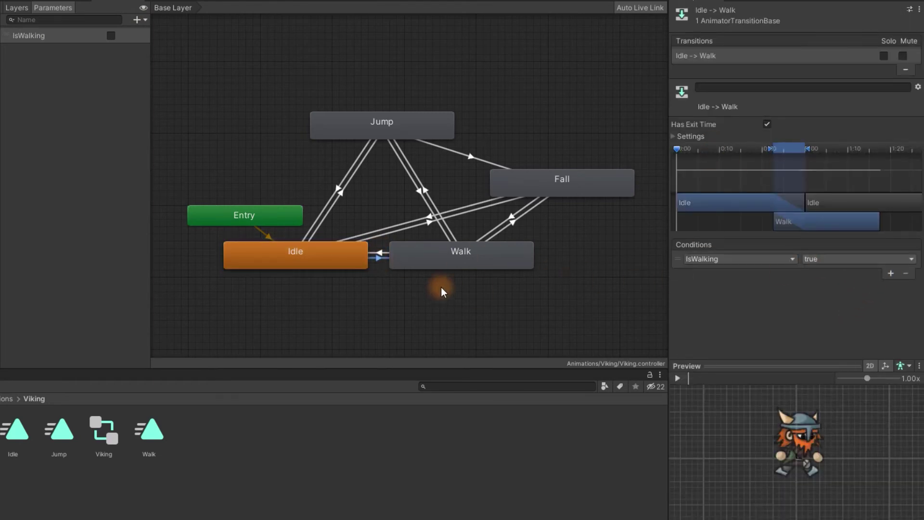
click(379, 252)
click(892, 272)
click(833, 258)
click(826, 286)
- Spread the states into a rectangle, with Jump above Idle, Fall above Walk, and Entry below Idle
drag(277, 218, 320, 304)
drag(361, 129, 290, 159)
drag(584, 179, 555, 158)
click(316, 195)
drag(428, 260, 514, 260)
drag(329, 258, 278, 258)
drag(312, 155, 312, 133)
click(312, 200)
drag(517, 159, 503, 130)
click(296, 303)
drag(298, 307, 256, 300)
click(573, 260)
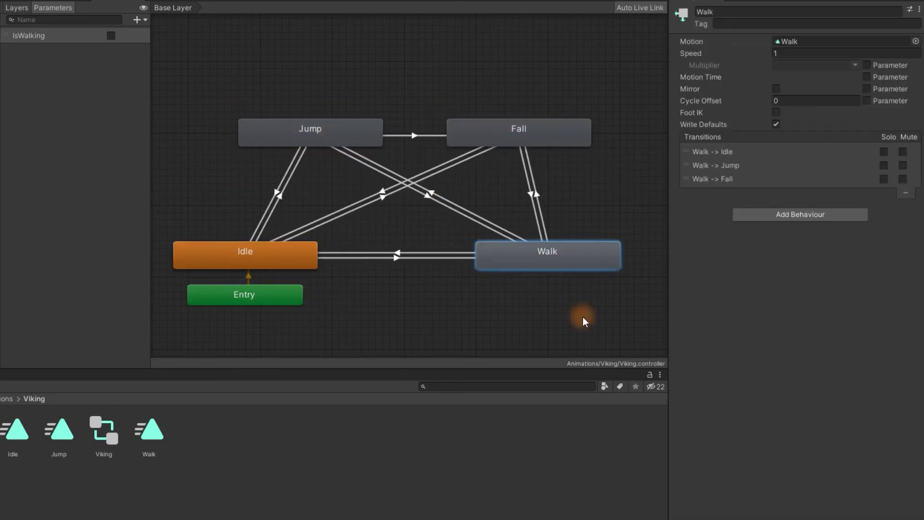
- Add a second Bool parameter named IsGrounded to the animator controller
click(243, 198)
click(143, 13)
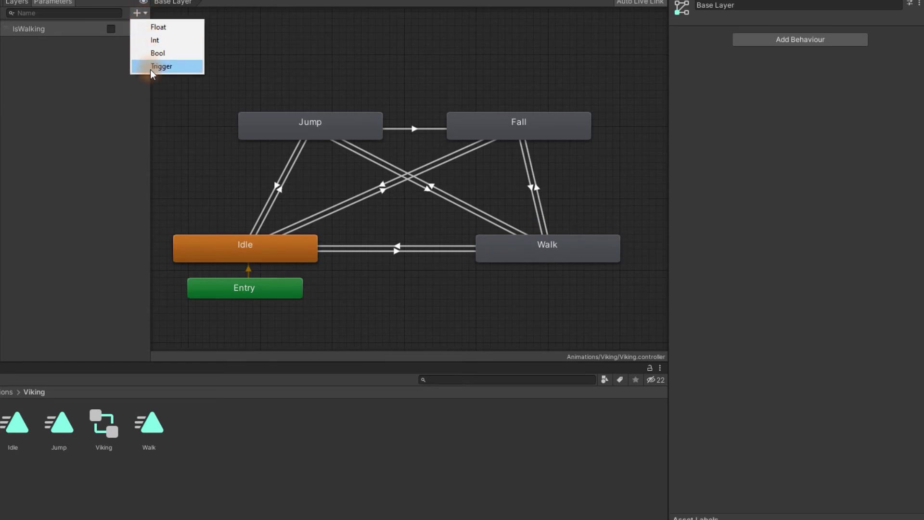
click(149, 54)
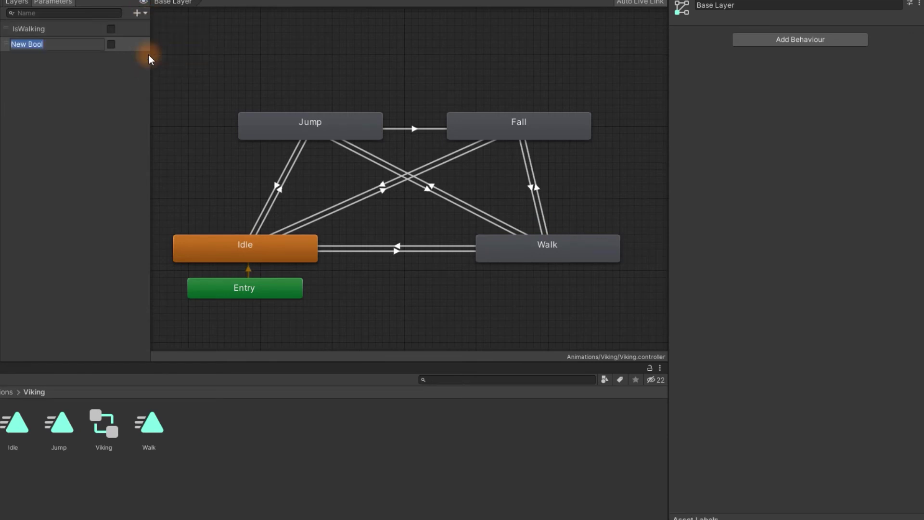
text(IsGrounded)
key(Return)
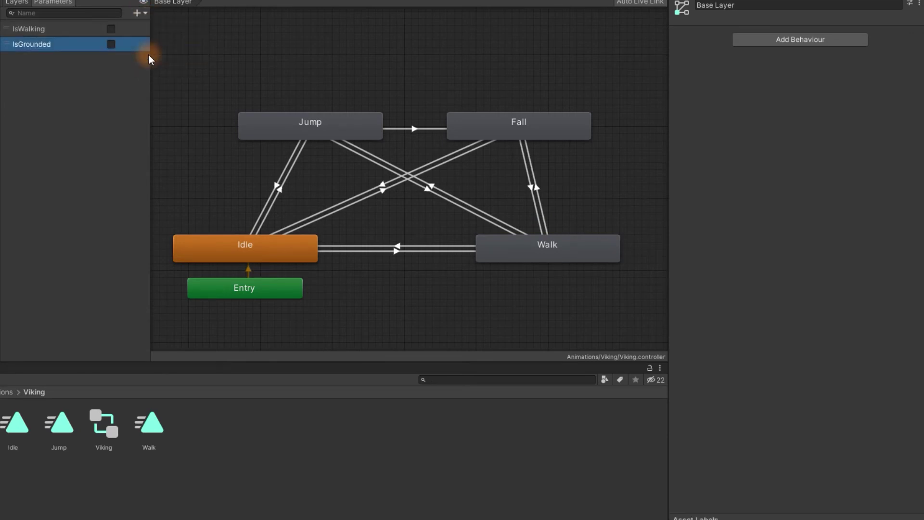
- Add the condition IsGrounded false to the Walk -> Fall transition
click(504, 246)
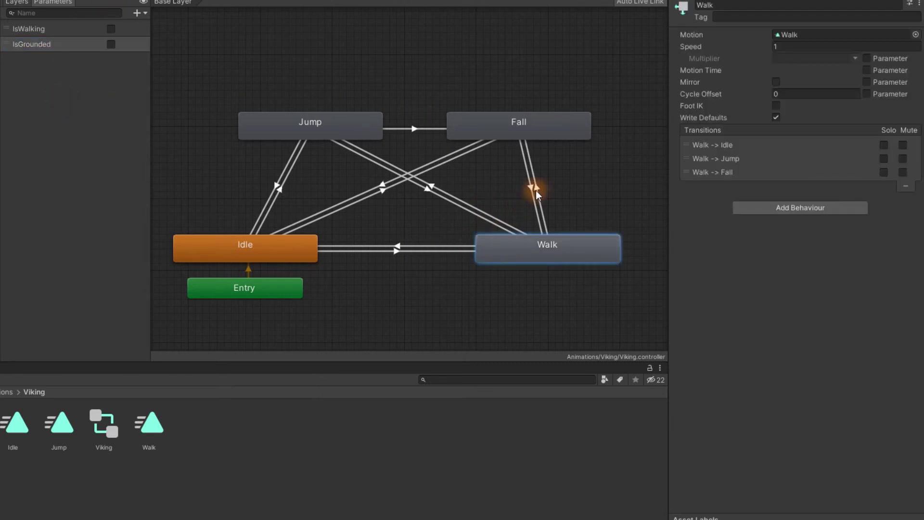
click(536, 189)
click(885, 267)
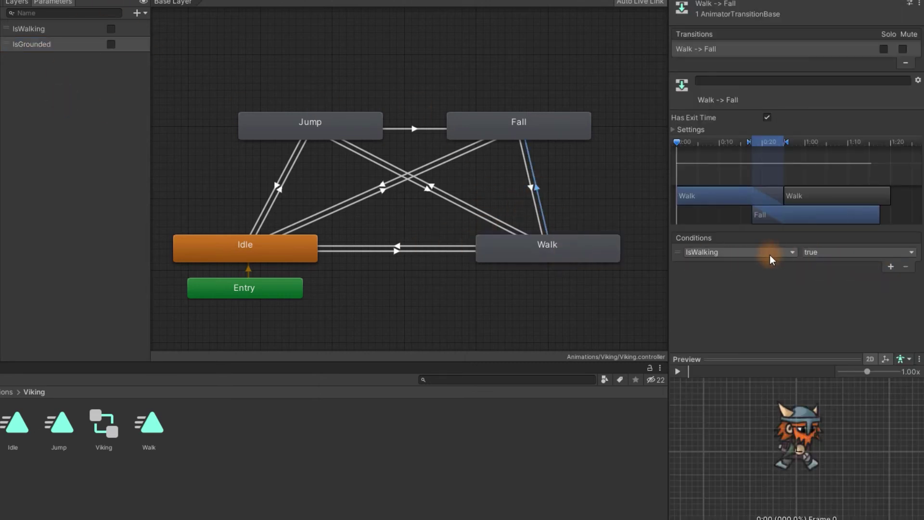
click(770, 254)
click(743, 301)
click(816, 255)
click(818, 276)
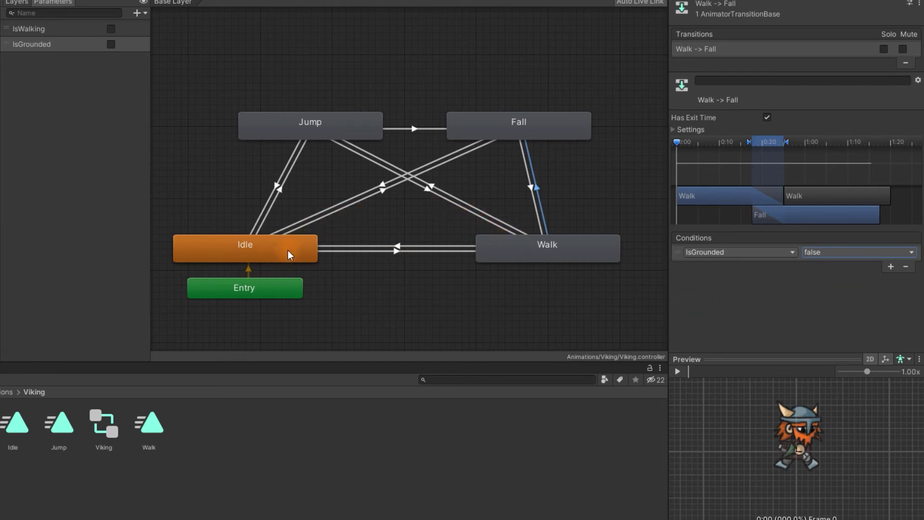
- Add the condition IsGrounded false to the Idle -> Fall transition
click(376, 197)
click(891, 266)
click(739, 252)
click(721, 292)
click(819, 253)
click(823, 276)
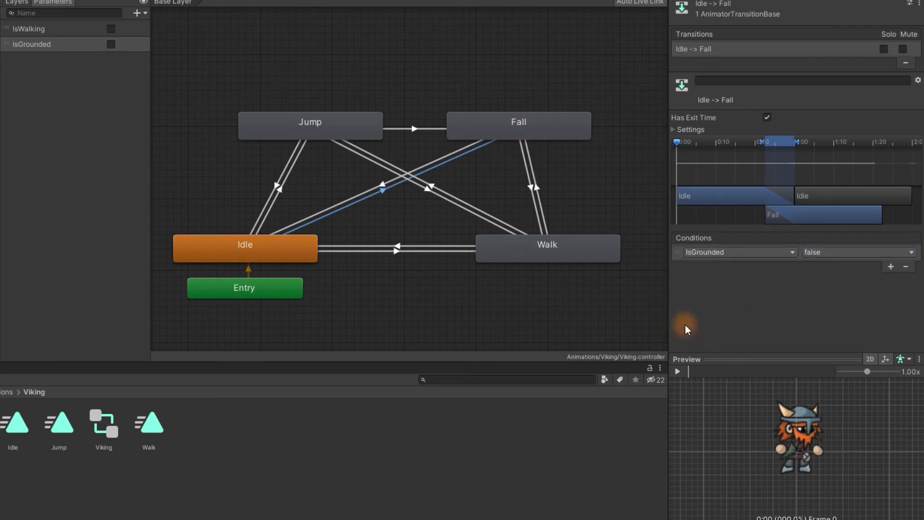
- Add the condition IsGrounded false to the Idle -> Jump transition
click(281, 192)
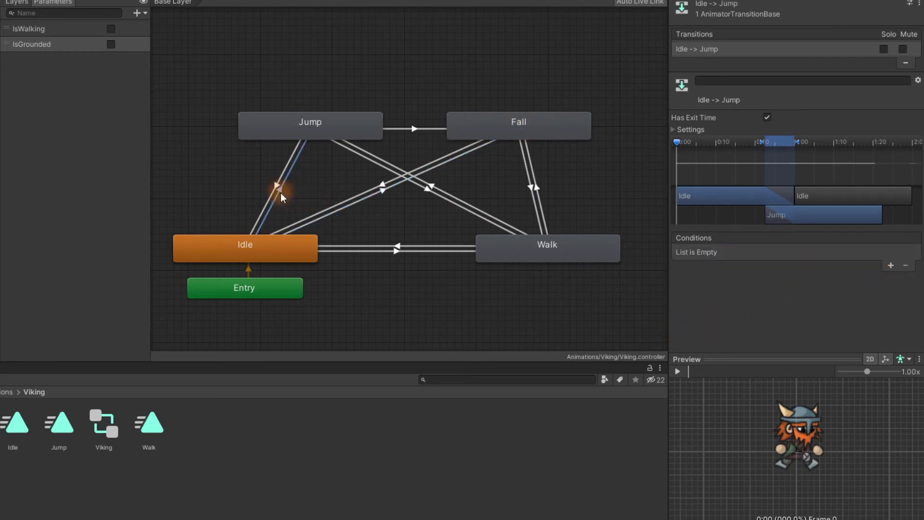
click(891, 266)
click(743, 252)
click(735, 301)
click(819, 252)
click(823, 277)
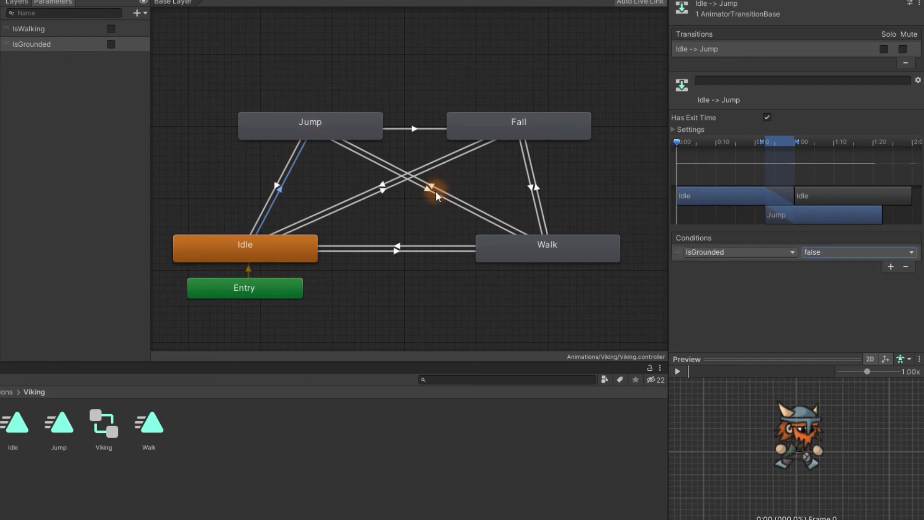
- Add the condition IsGrounded false to the Walk -> Jump transition
click(434, 190)
click(892, 266)
click(767, 252)
click(736, 302)
click(823, 254)
click(826, 282)
- Add a Float parameter named VerticalVelocity to the animator controller
click(208, 154)
click(141, 14)
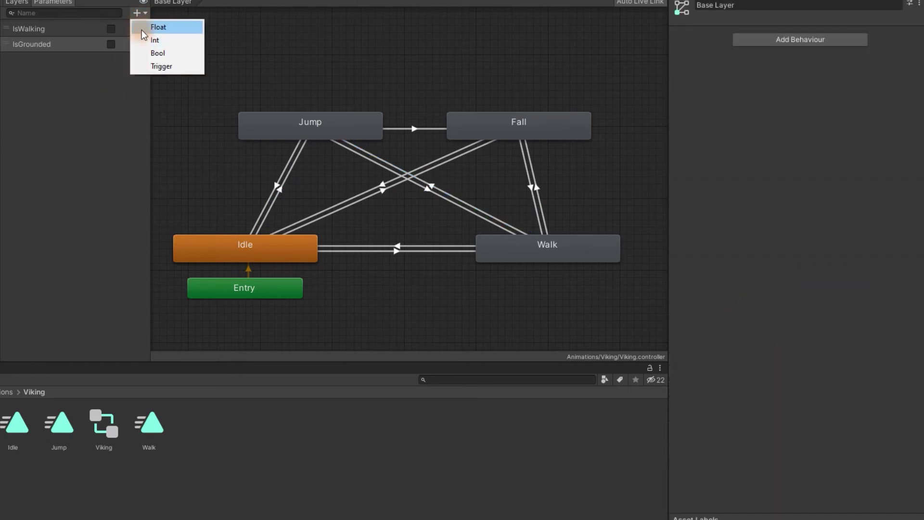
click(141, 30)
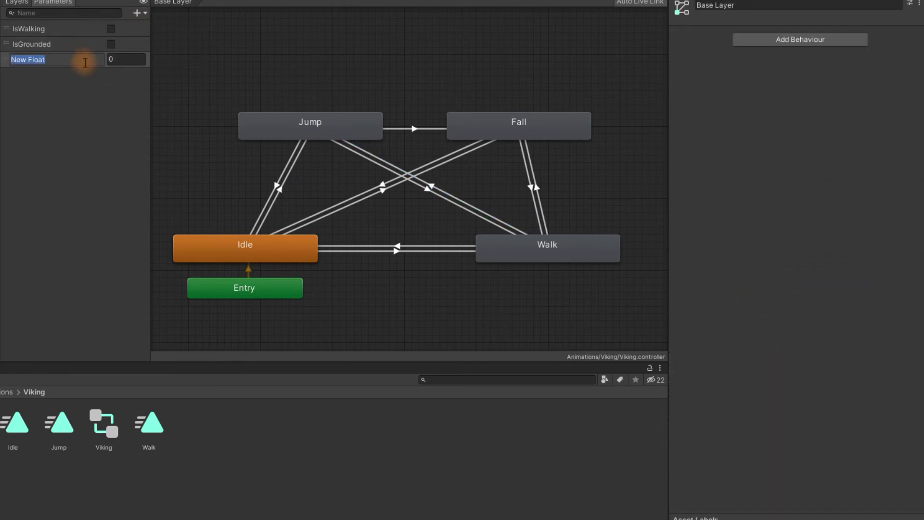
text(VerticalVelocity)
key(Return)
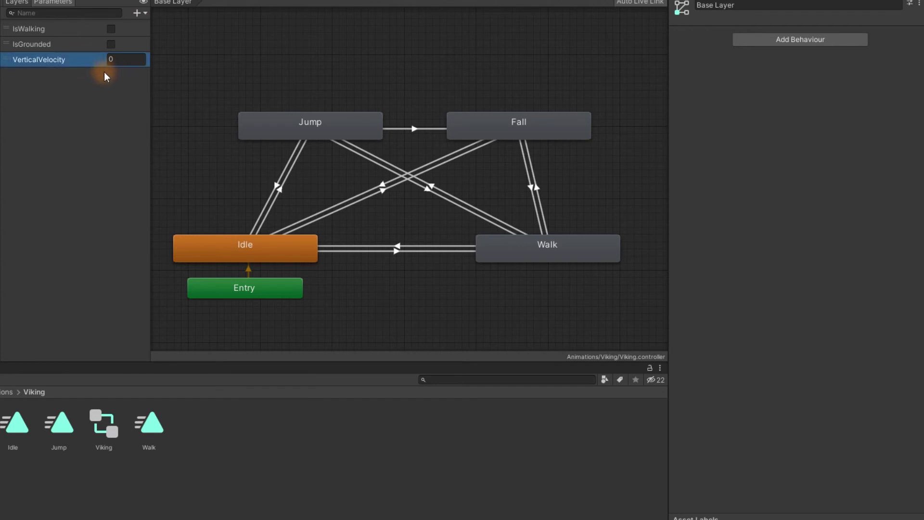
click(121, 59)
- Add the condition VerticalVelocity Greater 0 to the Idle -> Jump transition
click(278, 195)
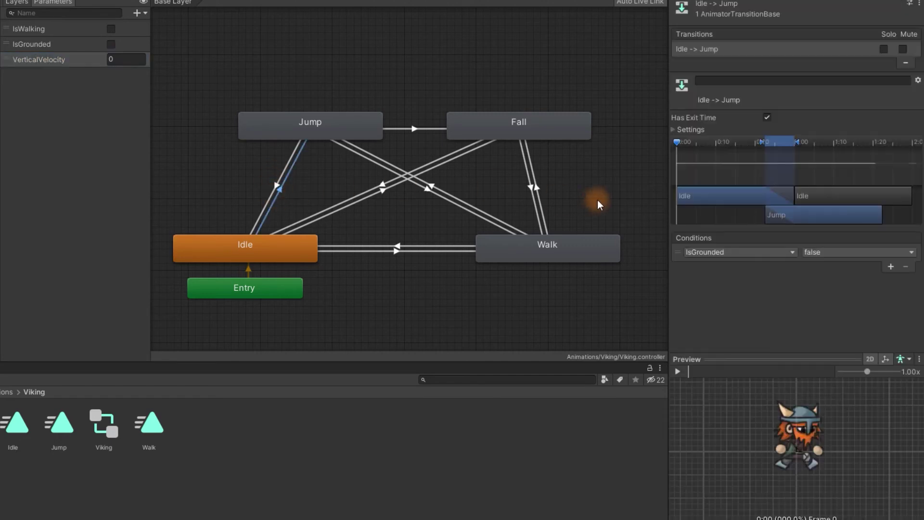
click(891, 266)
click(741, 266)
click(722, 324)
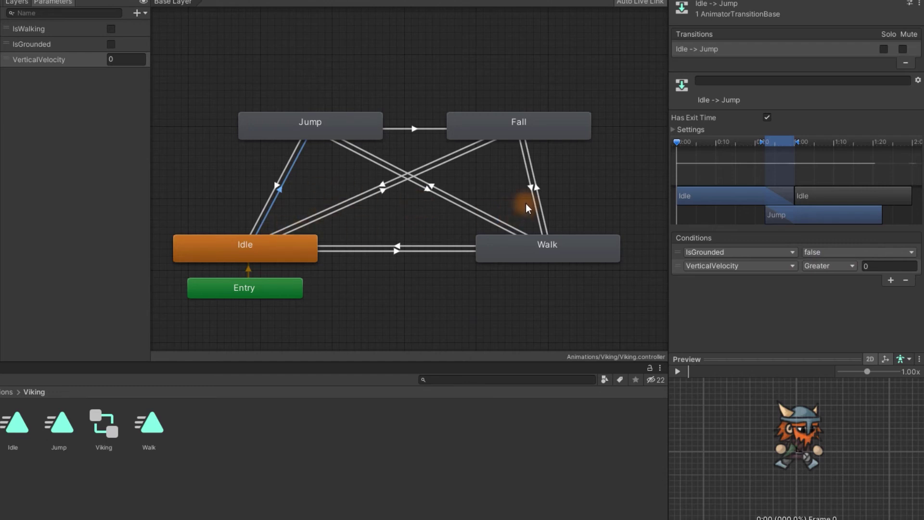
- Add the condition VerticalVelocity Less 0 to the Idle -> Fall transition
click(376, 193)
click(891, 267)
click(741, 266)
click(723, 324)
click(829, 266)
- Add the condition VerticalVelocity Greater 0 to the Walk -> Jump transition
click(461, 200)
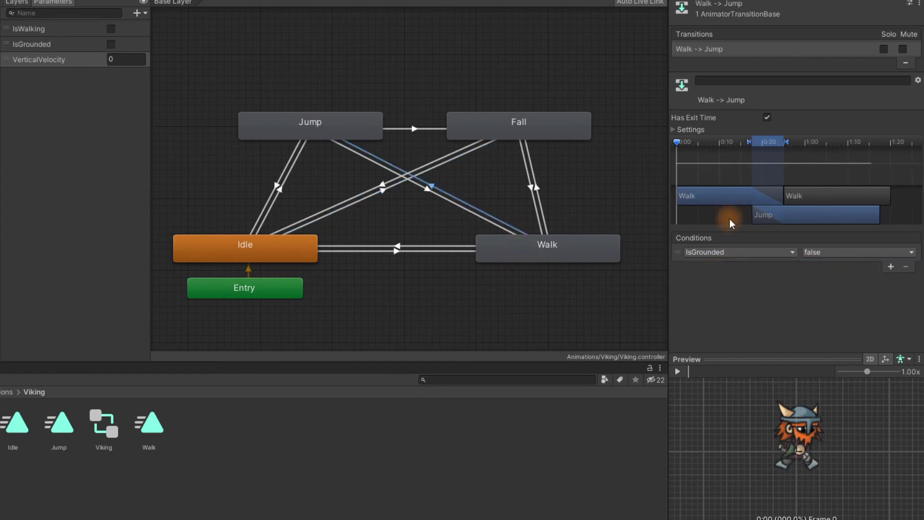
click(723, 267)
click(721, 323)
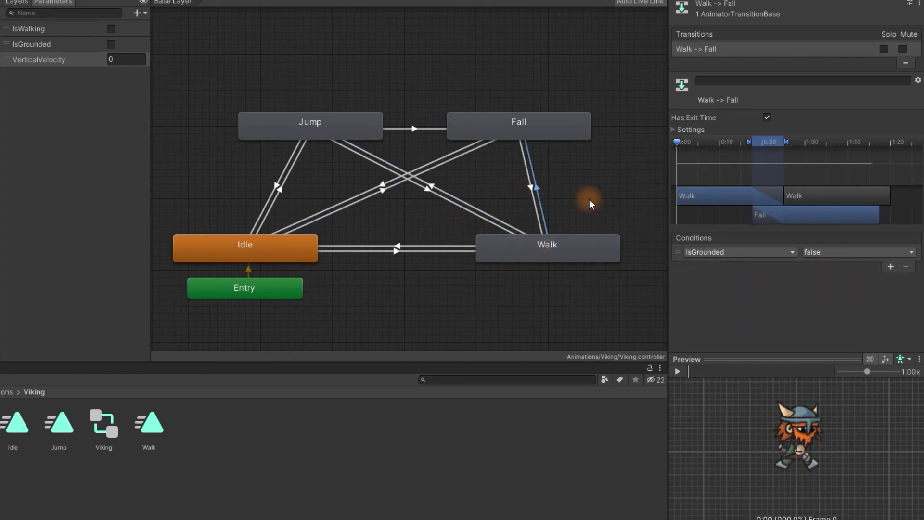
- Add the condition VerticalVelocity Less 0 to the Walk -> Fall transition
click(890, 266)
click(756, 266)
click(712, 324)
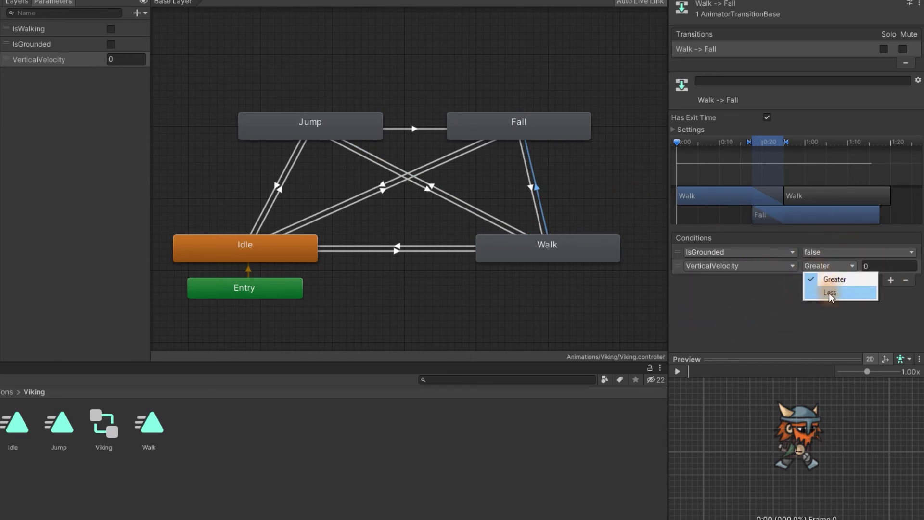
- Add the condition IsGrounded false to the Jump -> Fall transition
click(415, 128)
click(892, 265)
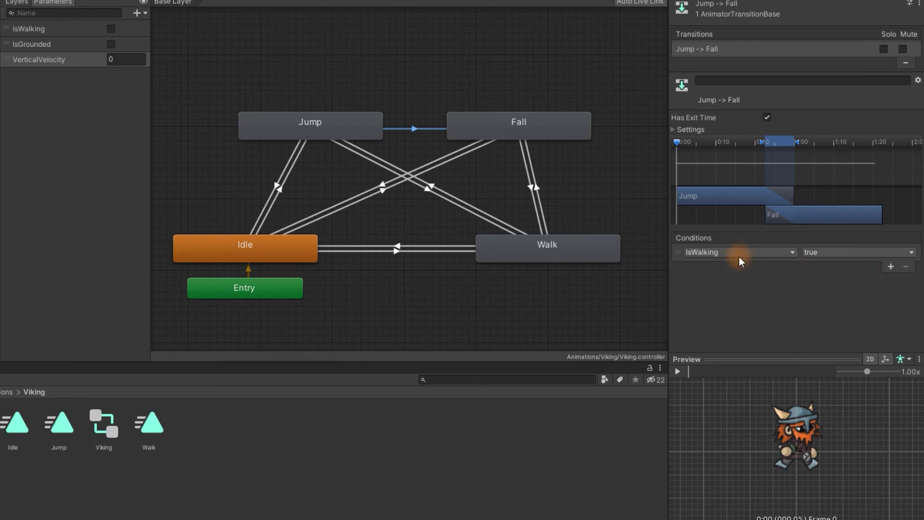
click(737, 255)
click(732, 302)
click(862, 252)
click(831, 278)
- Add the second condition VerticalVelocity Less 0 to the Jump -> Fall transition
click(888, 267)
click(748, 268)
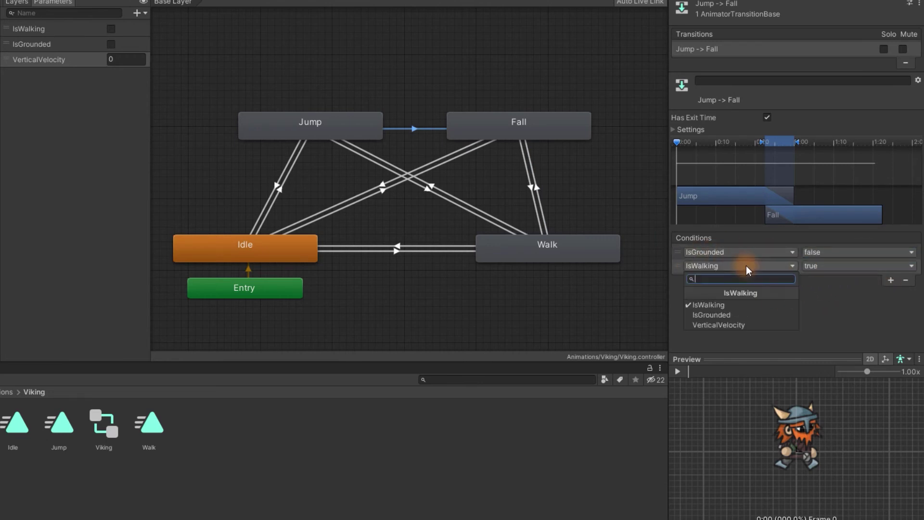
click(733, 325)
click(819, 268)
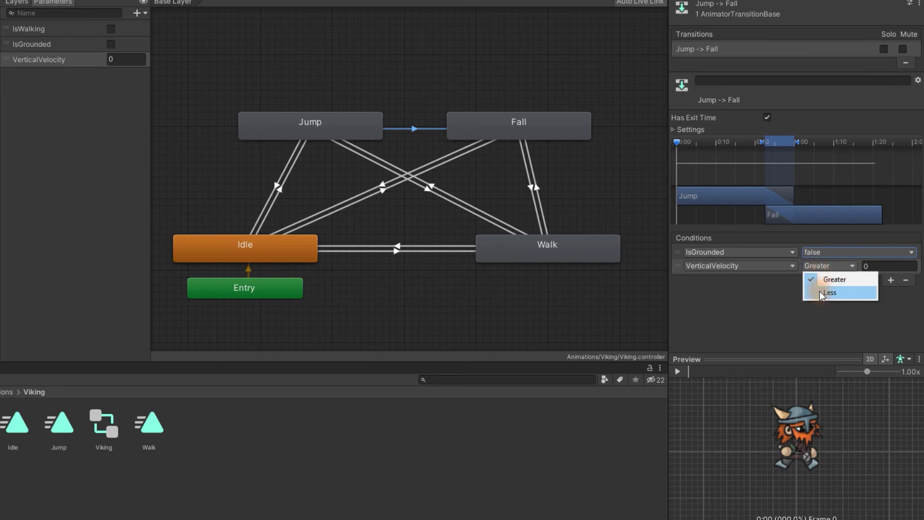
click(820, 291)
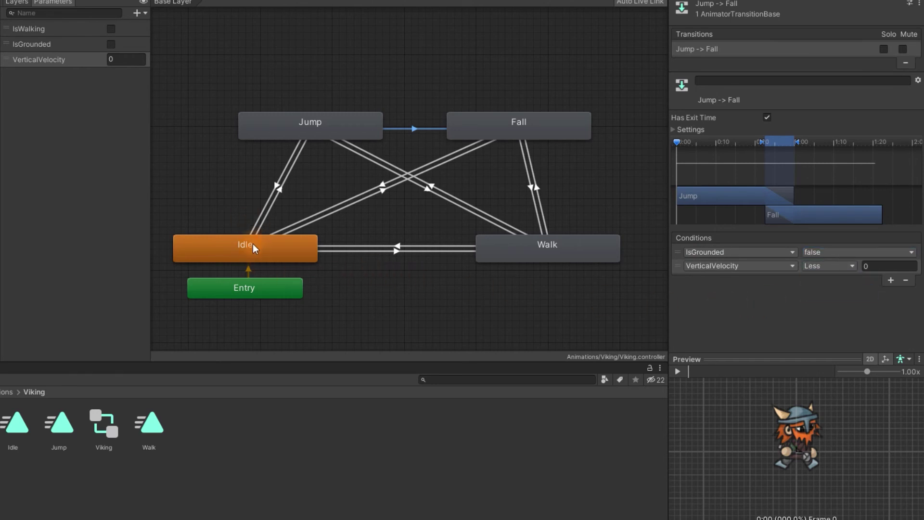
- Add the conditions IsGrounded true and IsWalking false to the Jump -> Idle transition
click(388, 251)
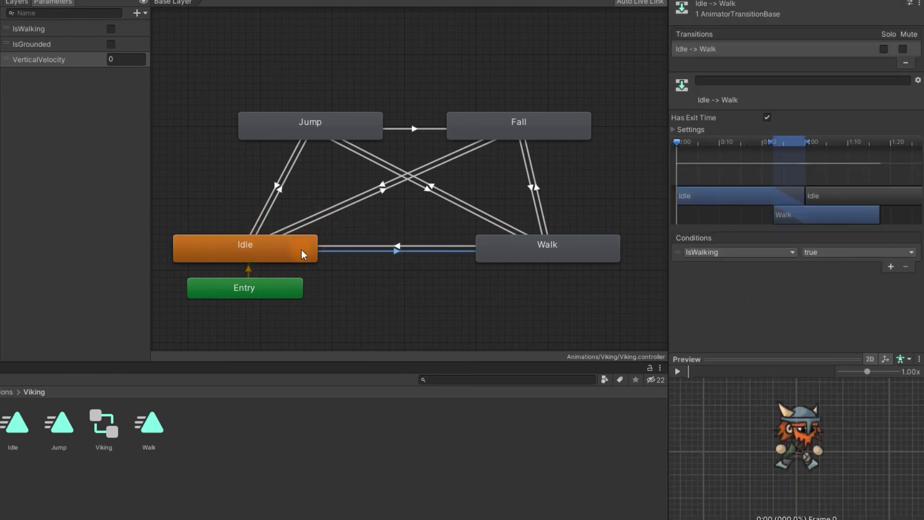
click(266, 241)
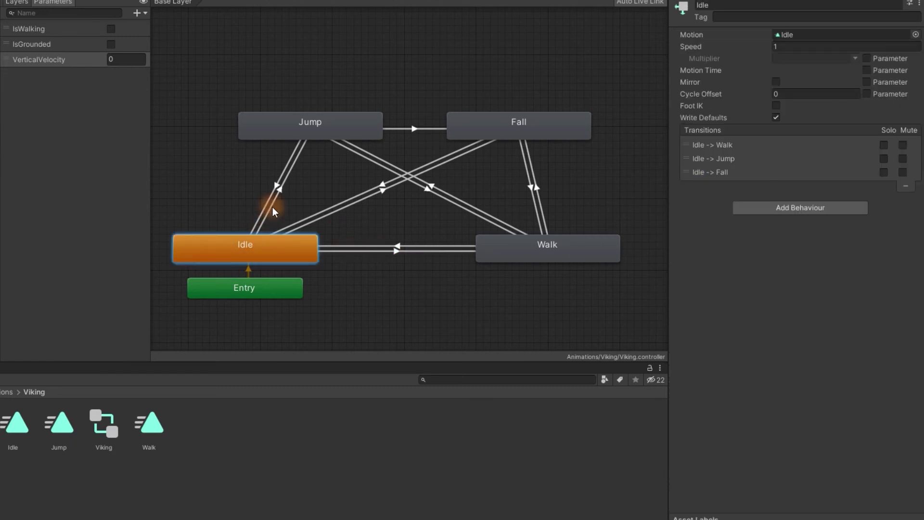
click(269, 221)
click(273, 132)
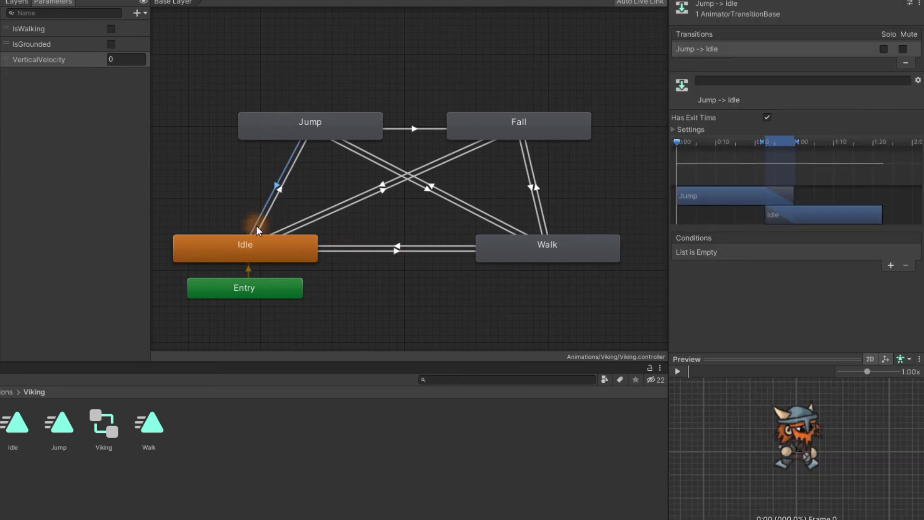
click(891, 265)
click(739, 252)
click(732, 295)
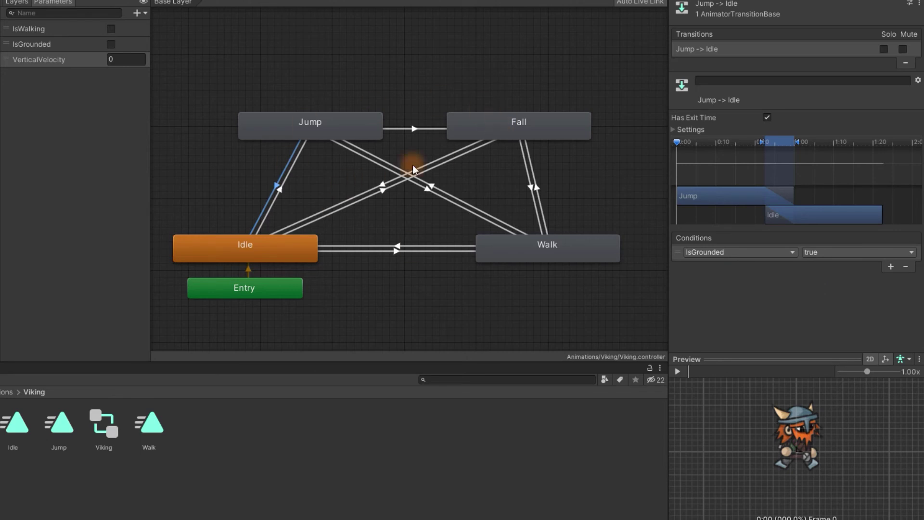
click(890, 267)
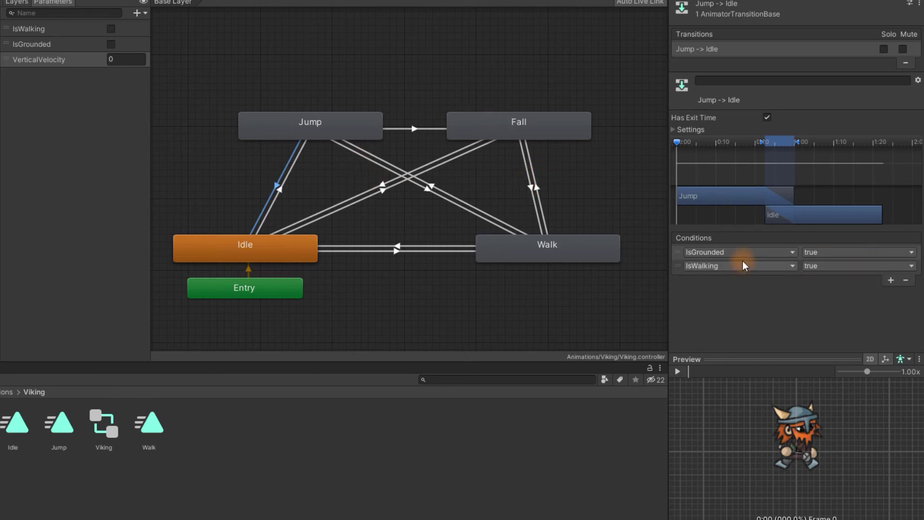
click(838, 264)
click(820, 289)
- Add an IsGrounded true condition and an IsWalking condition to the Jump -> Walk transition
click(396, 173)
click(888, 266)
click(707, 252)
click(711, 301)
click(891, 266)
click(739, 266)
click(708, 305)
click(857, 265)
click(819, 289)
- Add the conditions IsWalking false and IsGrounded true to the Fall -> Idle transition
click(514, 140)
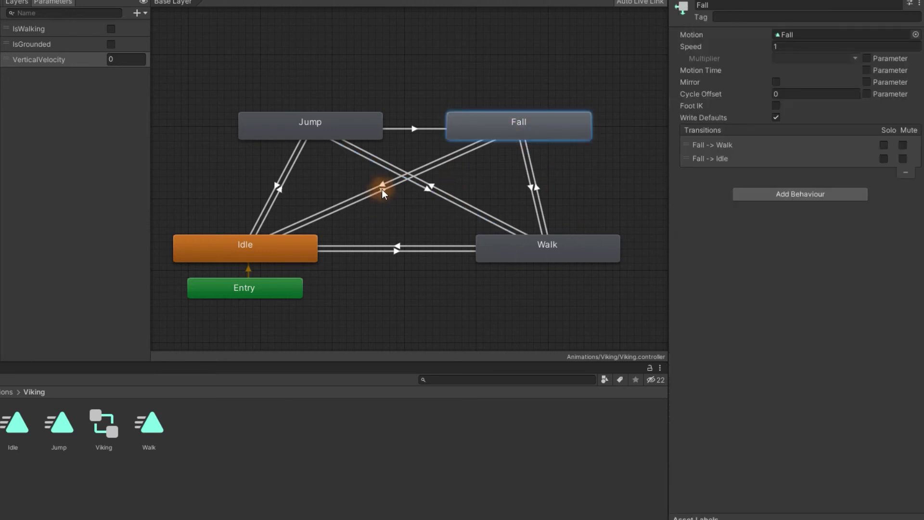
click(382, 185)
click(890, 267)
click(769, 254)
click(836, 252)
click(820, 275)
click(890, 266)
click(765, 266)
click(741, 314)
- Add the conditions IsWalking true and IsGrounded true to the Fall -> Walk transition
click(533, 187)
click(890, 266)
click(729, 253)
click(781, 290)
click(739, 266)
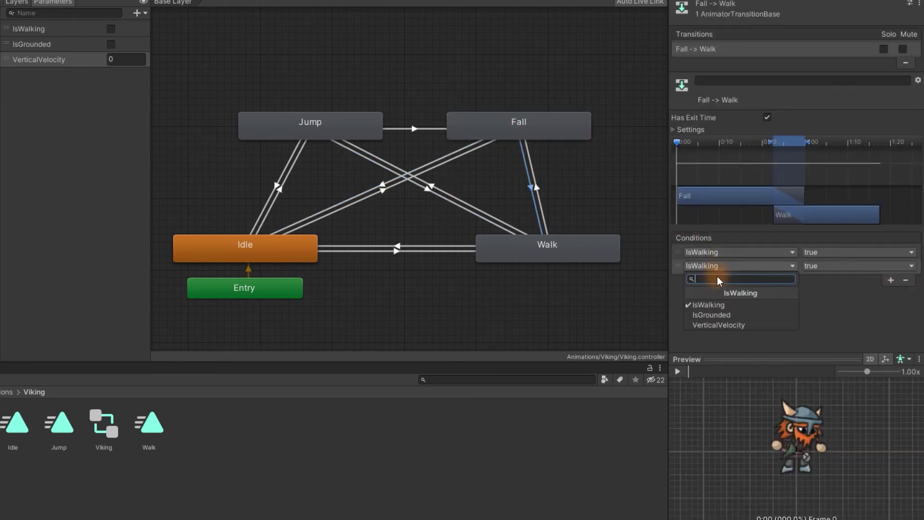
click(711, 315)
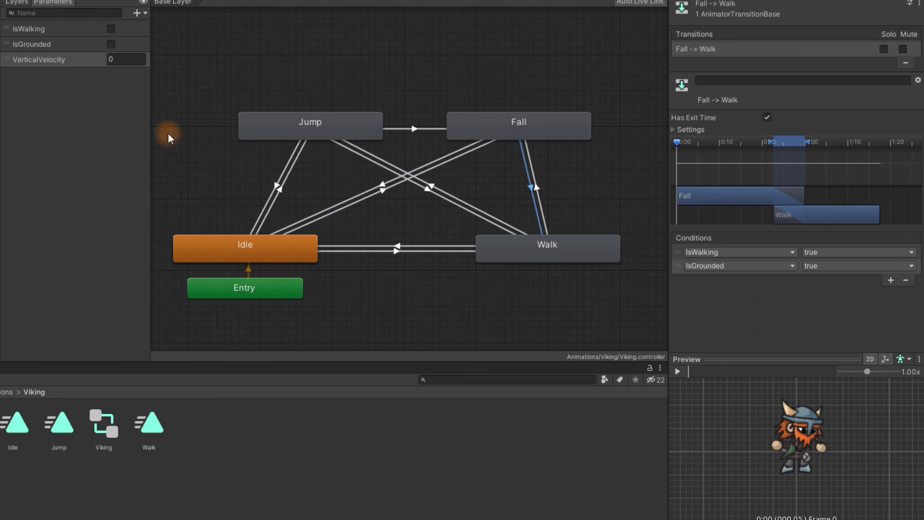
- Turn off Has Exit Time for the Jump -> Idle transition and edit its transition duration
click(277, 185)
click(675, 130)
click(767, 117)
click(780, 165)
text(0.25)
- Turn off Has Exit Time and Fixed Duration for the Idle -> Jump transition and set its transition duration to 0
click(279, 189)
click(768, 118)
click(768, 153)
click(780, 164)
text(0)
- Turn off Has Exit Time and Fixed Duration for the Fall -> Idle transition and open its transition duration for editing
click(382, 184)
click(768, 117)
click(767, 153)
click(780, 165)
- Turn off Has Exit Time and Fixed Duration for both transitions between Jump and Walk, with a transition duration of 0
click(431, 189)
click(767, 117)
click(768, 153)
click(784, 164)
text(0)
click(464, 201)
click(768, 118)
click(768, 154)
- Turn off Has Exit Time and Fixed Duration for the Walk -> Idle transition and set its transition duration to 0
click(397, 246)
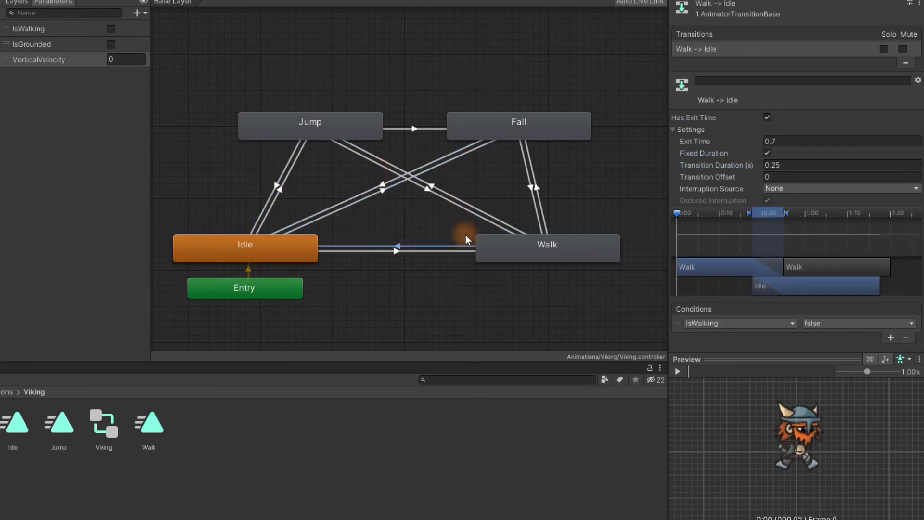
click(768, 118)
click(767, 153)
click(780, 165)
text(0)
- Turn off Has Exit Time and Fixed Duration for the Idle -> Walk transition, with a transition duration of 0
click(397, 251)
click(768, 118)
click(768, 153)
click(767, 118)
click(767, 153)
click(784, 165)
text(0)
- Turn off Has Exit Time and Fixed Duration for the Walk -> Fall transition, and check the Idle -> Fall and Walk -> Jump settings
click(544, 181)
click(537, 188)
click(767, 117)
click(768, 153)
click(383, 190)
click(432, 187)
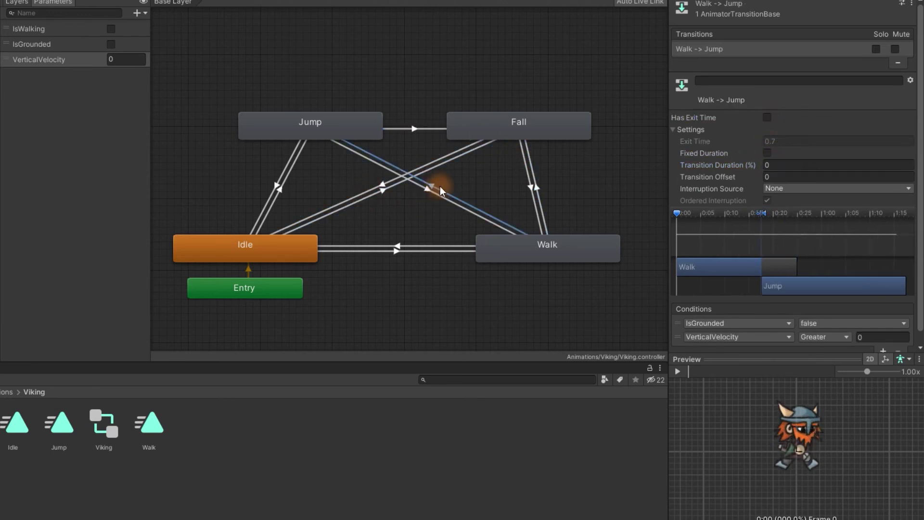
click(405, 216)
click(385, 251)
click(298, 215)
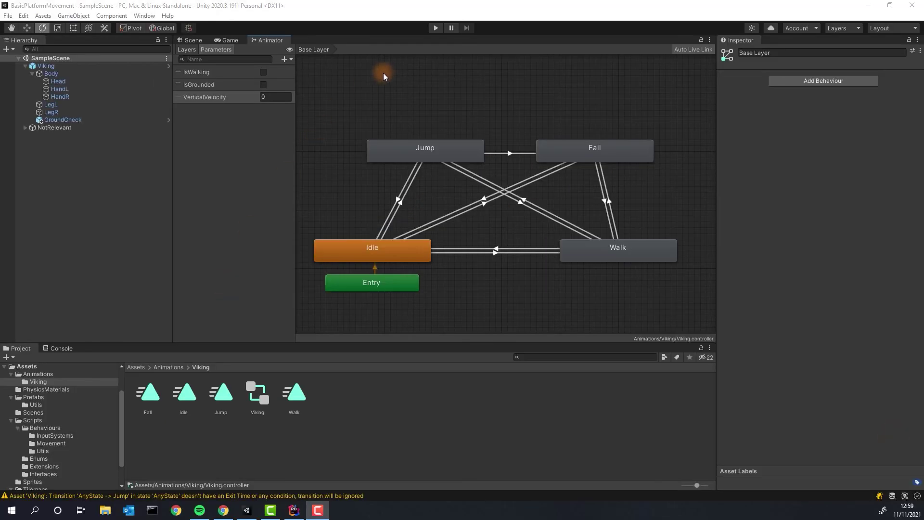
- Undock the Animator as a floating window and move the Jump, Fall and Walk states into a more compact layout
drag(268, 41, 178, 66)
drag(435, 184, 401, 180)
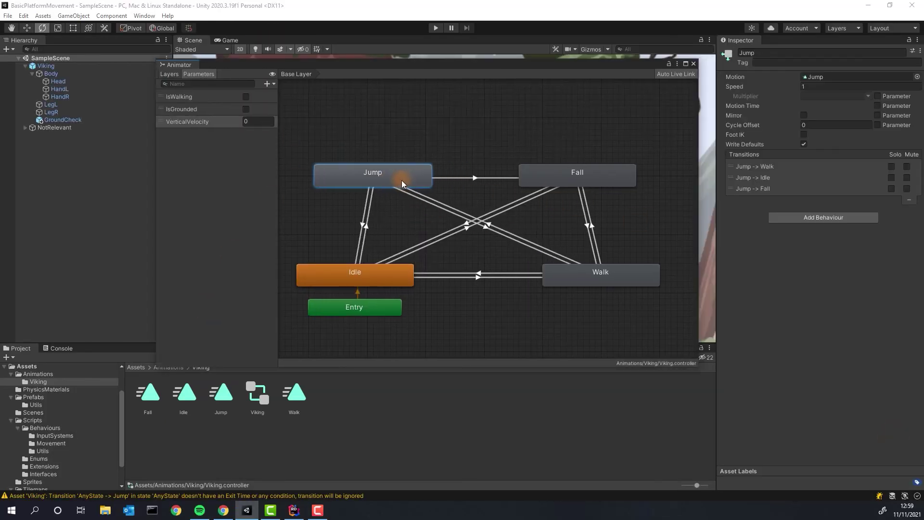
drag(549, 178, 484, 177)
drag(593, 272, 507, 270)
- Shrink the floating Animator window around the state graph and move it clear of the Viking in the game view
scroll(555, 225, down, 3)
drag(699, 200, 513, 221)
middle_drag(447, 223, 388, 152)
drag(375, 367, 374, 236)
drag(363, 66, 750, 288)
middle_drag(469, 196, 432, 164)
- Enter Play mode and switch IsWalking on and back off to test the Idle and Walk transitions
click(436, 31)
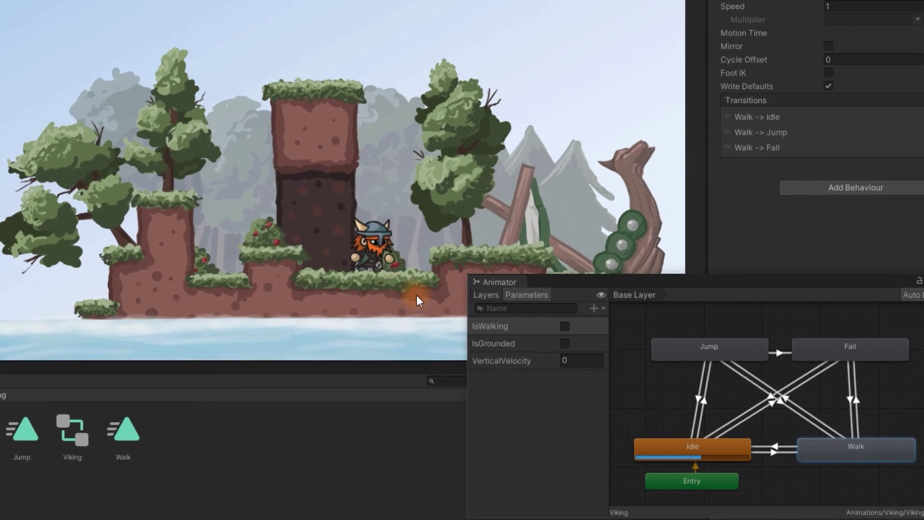
click(565, 326)
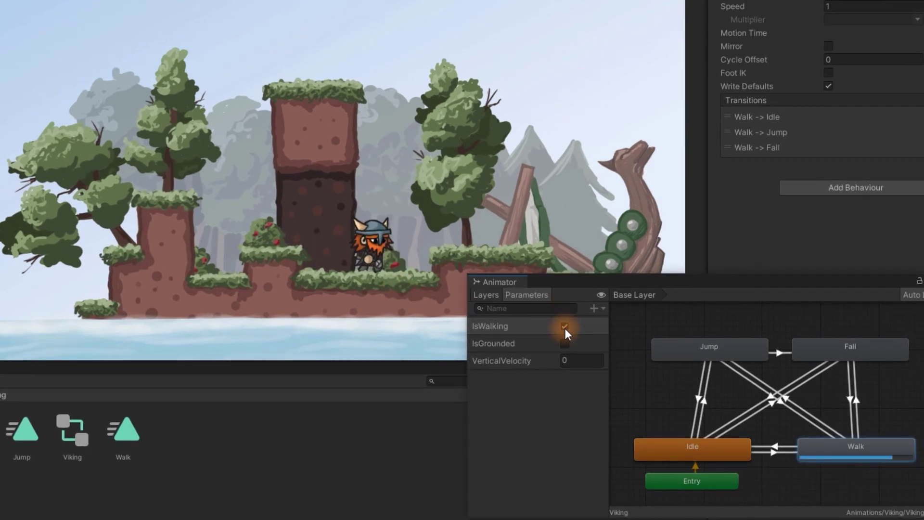
click(565, 326)
- Test jumping, falling and landing by setting VerticalVelocity to 10, then -5, then enabling IsGrounded with VerticalVelocity at 0
click(579, 362)
text(10)
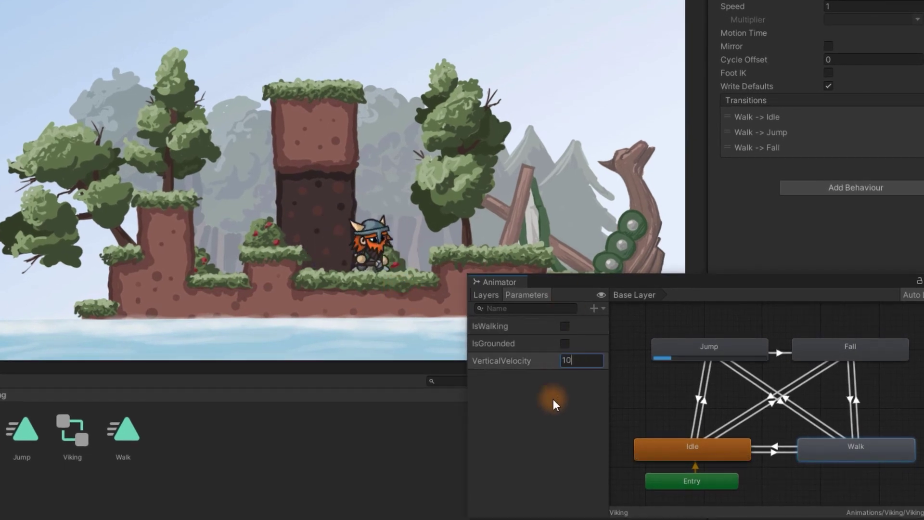
key(BackSpace)
key(BackSpace)
text(-5)
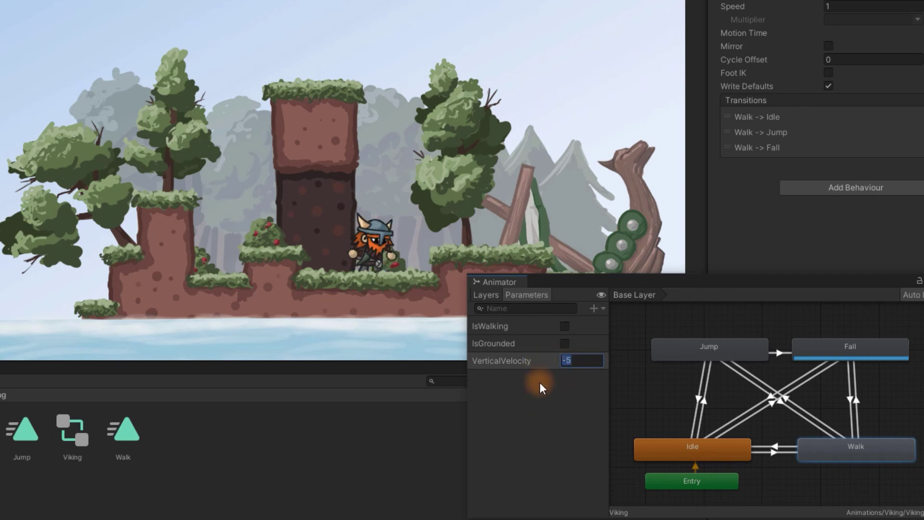
click(565, 343)
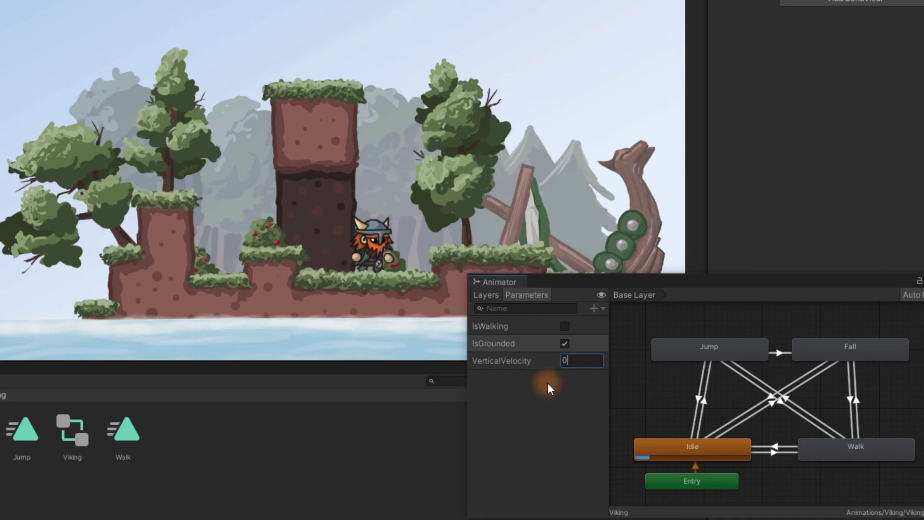
- Test jumping and falling with IsWalking on and IsGrounded off by setting VerticalVelocity to 10 and then -5
click(565, 344)
click(565, 326)
double_click(578, 360)
text(10)
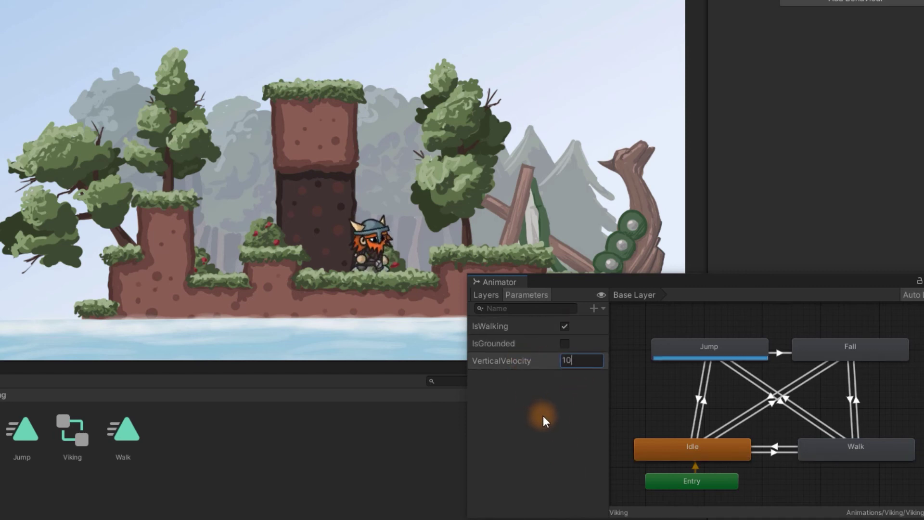
double_click(573, 360)
text(-5)
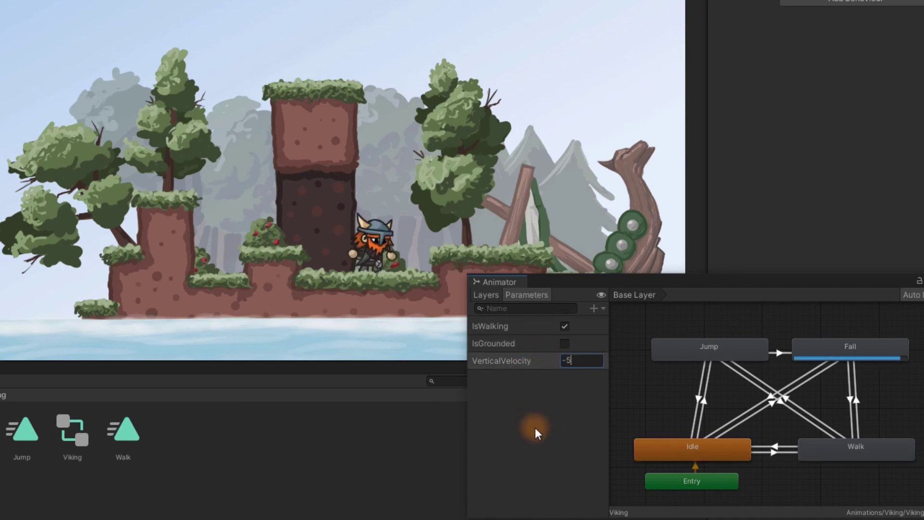
- Set VerticalVelocity to 0 and enable IsGrounded to test landing into Walk, then exit Play mode
double_click(568, 360)
text(0)
click(565, 344)
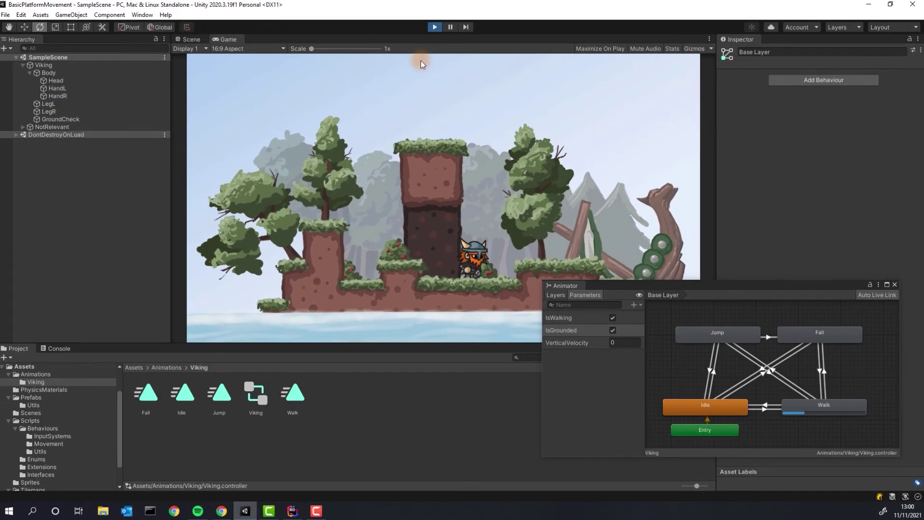
click(436, 28)
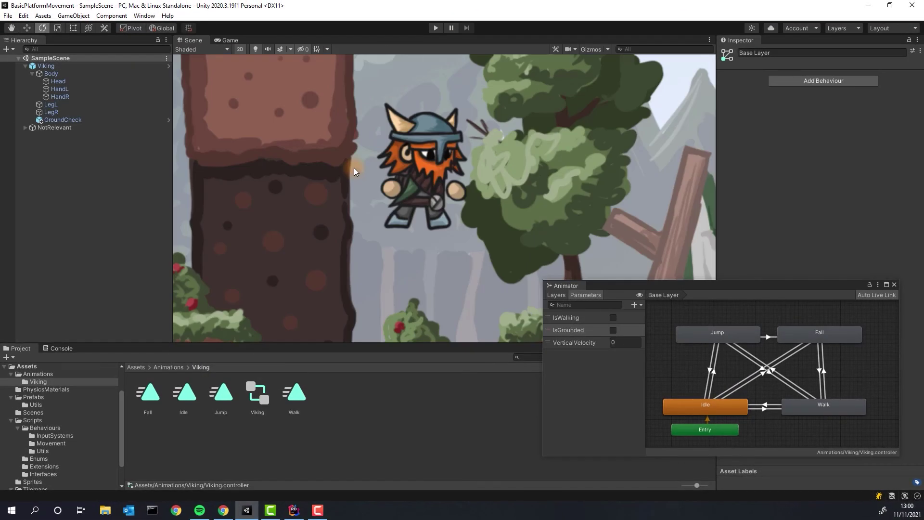
- Switch to Rider and declare a private Animator field named _animator below _groundCheck in PlatformMovement.cs
key(F10)
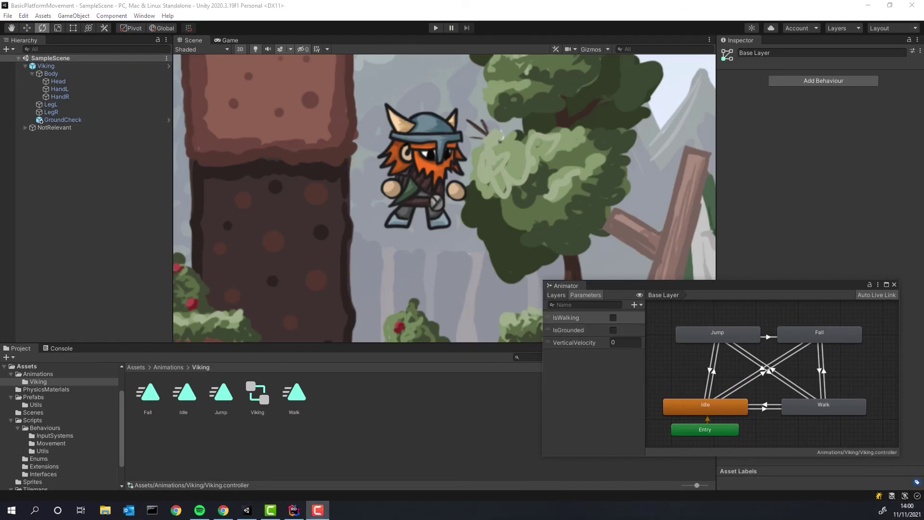
click(294, 510)
scroll(260, 204, up, 15)
scroll(260, 207, up, 1)
click(326, 153)
key(Return)
text(p)
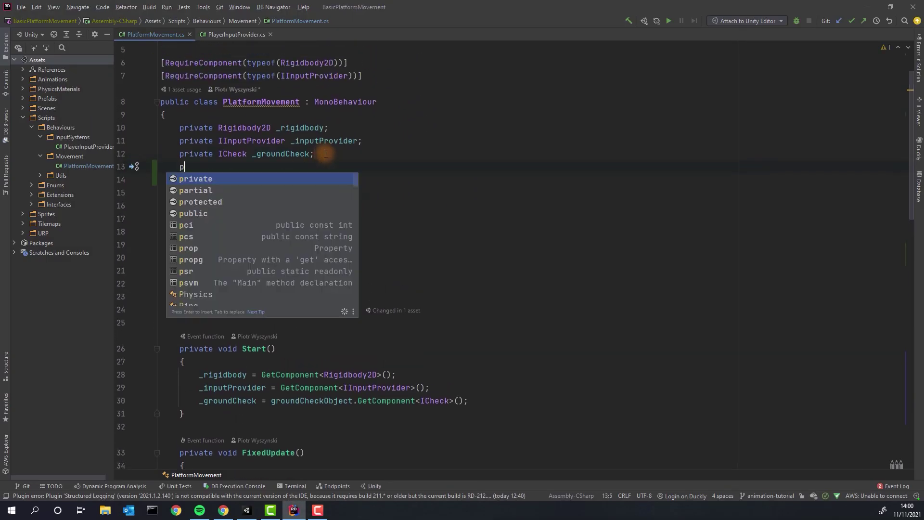
text(rivate Animator)
key(Return)
text(;)
- Assign GetComponent<Animator>() to _animator at the end of the Start method
scroll(434, 232, down, 4)
click(482, 245)
key(Return)
text(_animator = Ge)
key(Down)
key(Return)
text(Ani>()
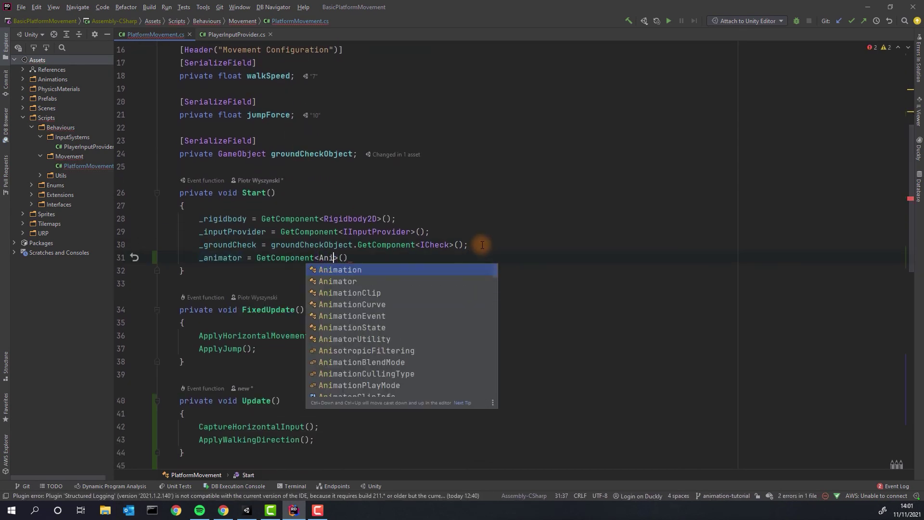
key(Down)
key(Return)
text(;)
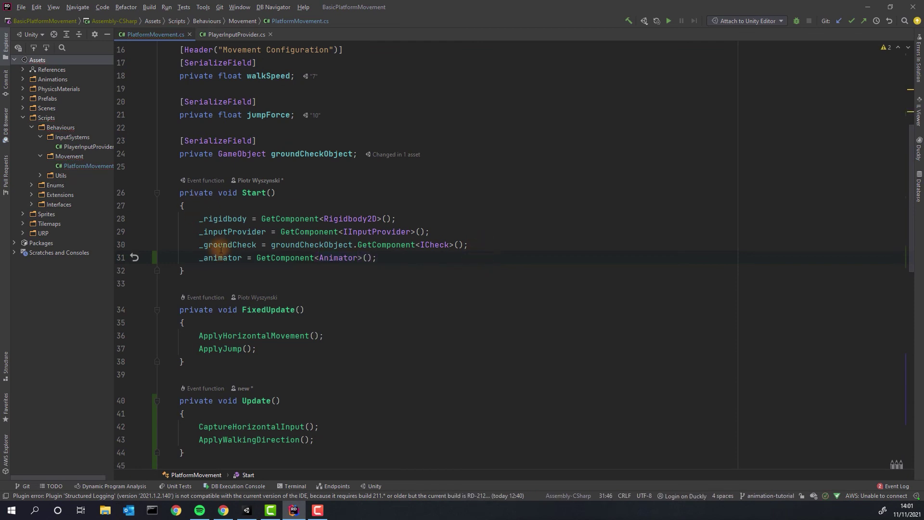
- Add a private void ApplyAnimations method at the end of the class that sets the Animator bool "IsWalking" to _inputX != 0
drag(911, 197, 920, 385)
click(248, 385)
key(Return)
key(Return)
text(private )
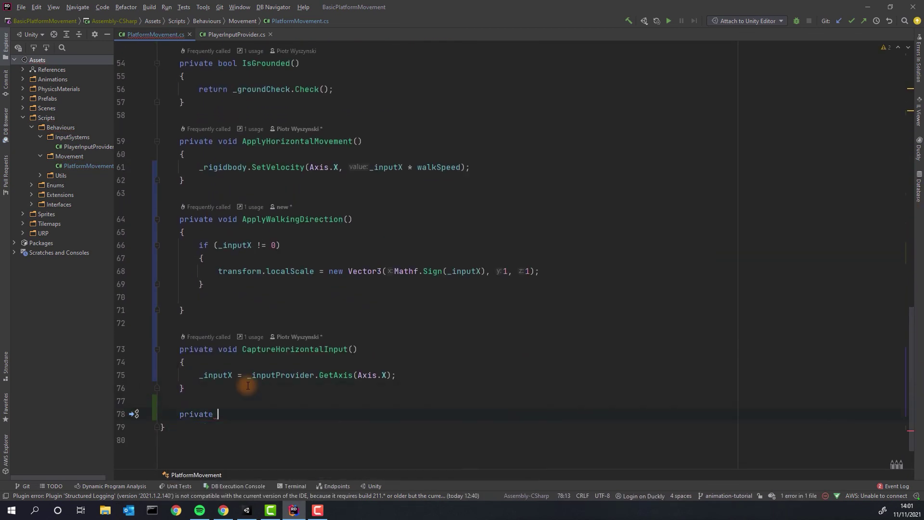
text(void ApplyAnimations(){)
key(Return)
scroll(303, 265, down, 2)
text(_ani)
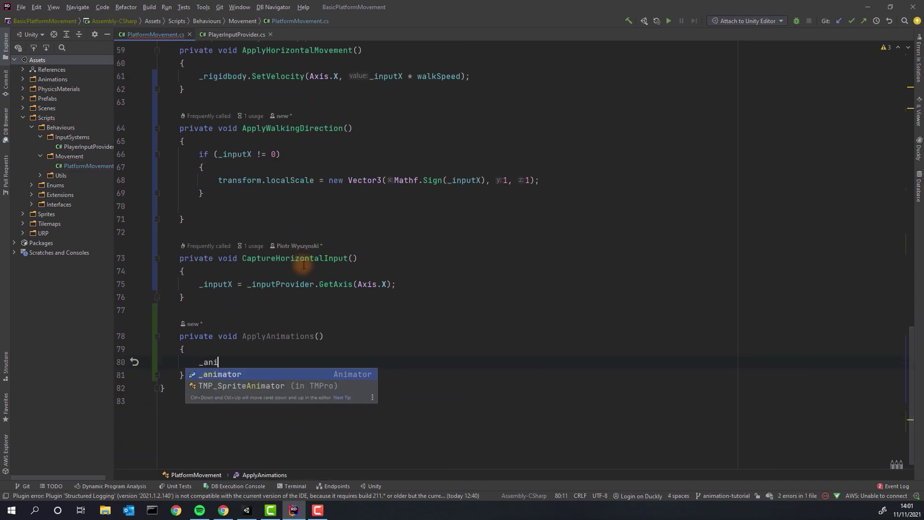
text(mator.SetBool("IsWalking", _inputX != 0);)
key(End)
- In ApplyAnimations, set the Animator bool "IsGrounded" from IsGrounded() and the float "VerticalVelocity" from _rigidbody.velocity.y
key(Return)
text(_animator.SetBool()
text("IsGrounded", )
text(IsGrounded())
key(End)
key(Return)
text(_animator.SetFloat(")
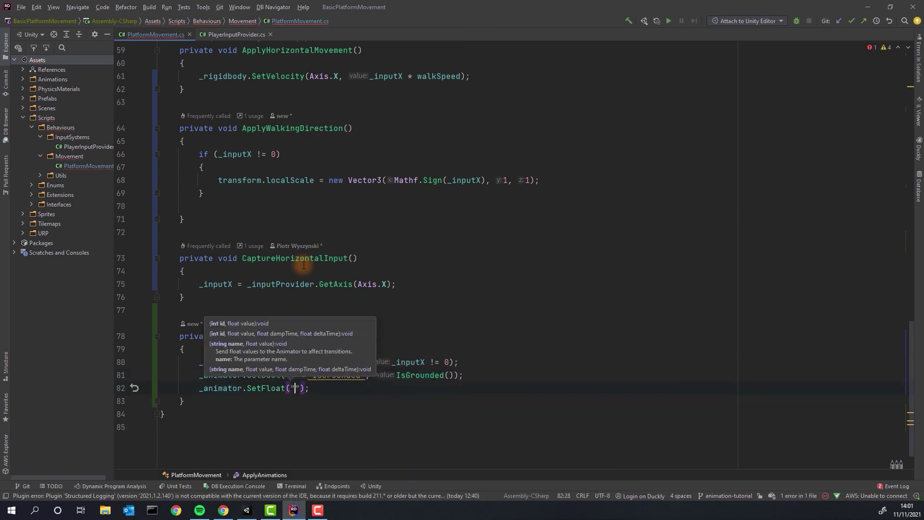
text(VerticalVelocity", )
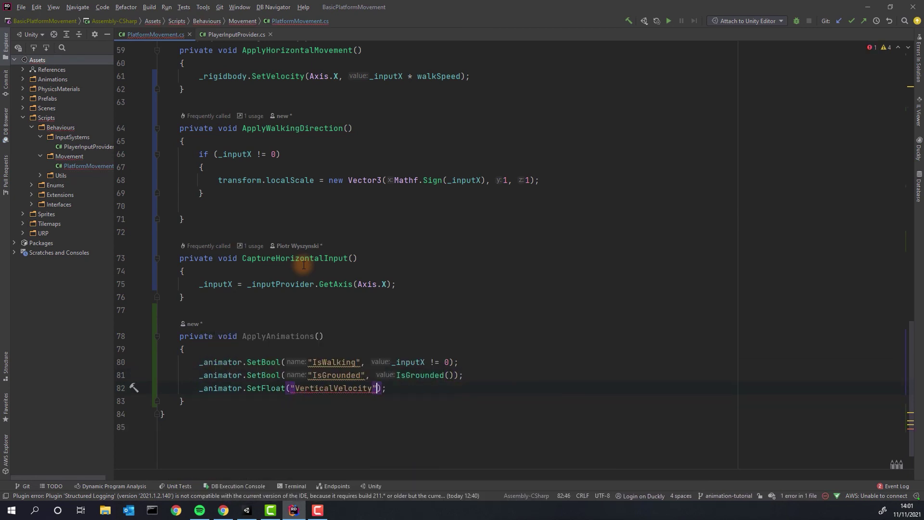
text(_rigidbody.velocity.y)
key(End)
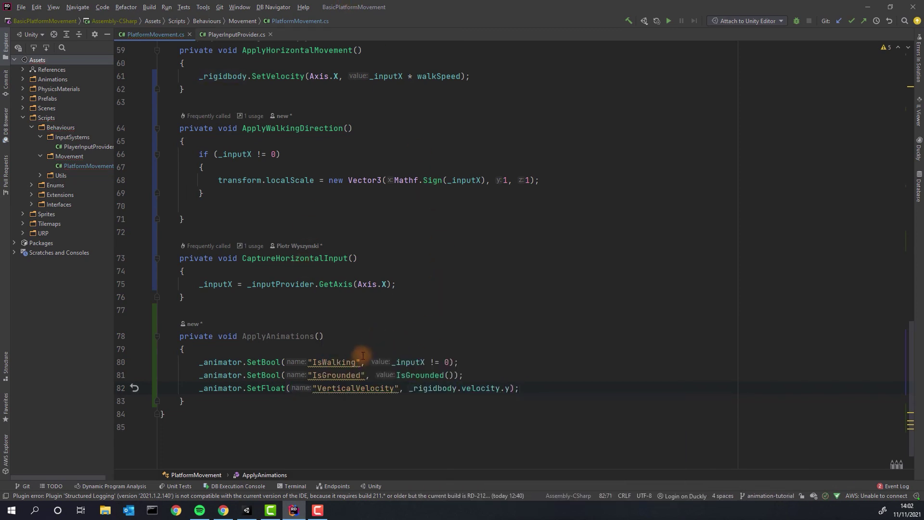
- Apply the quick fix that replaces the "IsWalking" string with a static readonly Animator.StringToHash field
drag(359, 359, 312, 362)
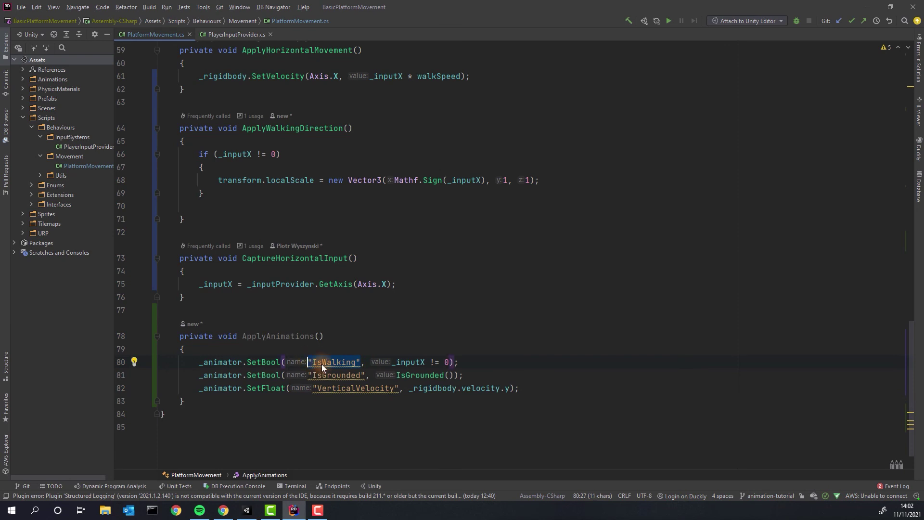
click(323, 362)
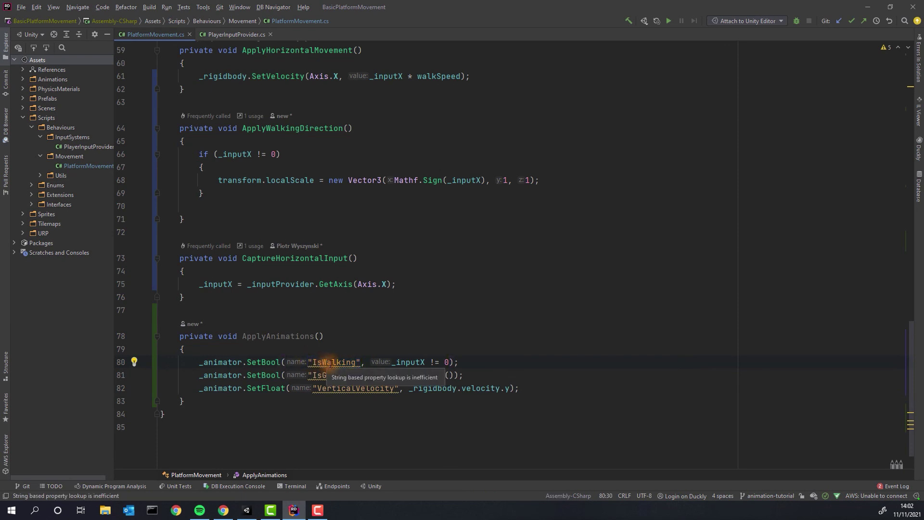
key(alt+Return)
key(Down)
key(Return)
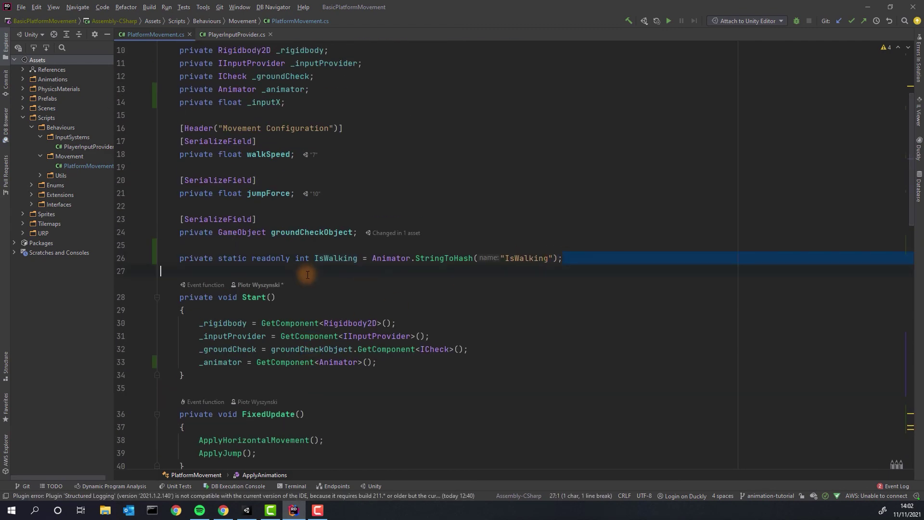
- Try the declaration private const string IsWalkingAlt = "IsWalking" below the IsWalking hash field, and delete it again
drag(563, 258, 182, 260)
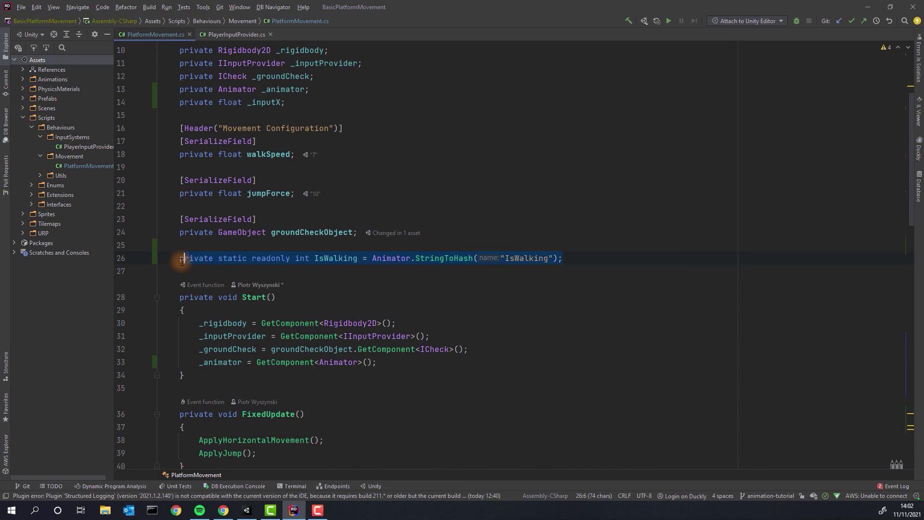
key(shift+Return)
text(private const st)
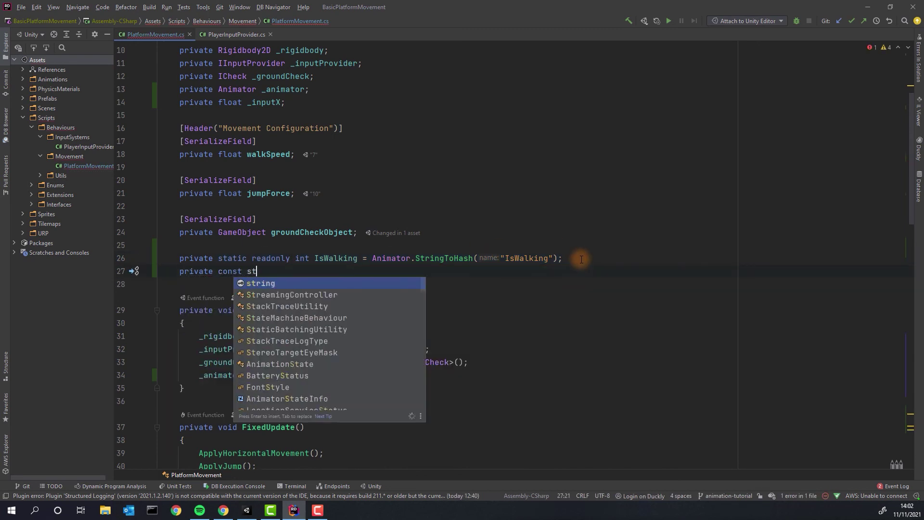
key(Return)
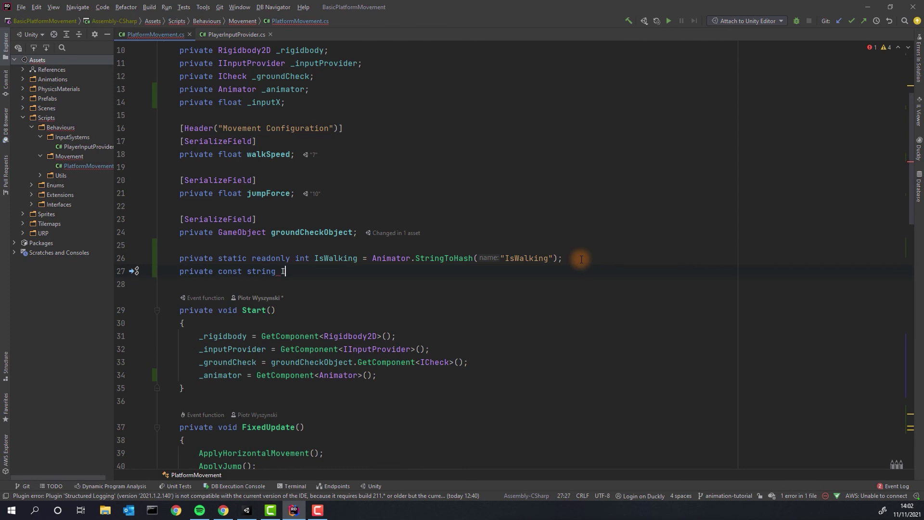
text(IsWalkingAlt = "IsW)
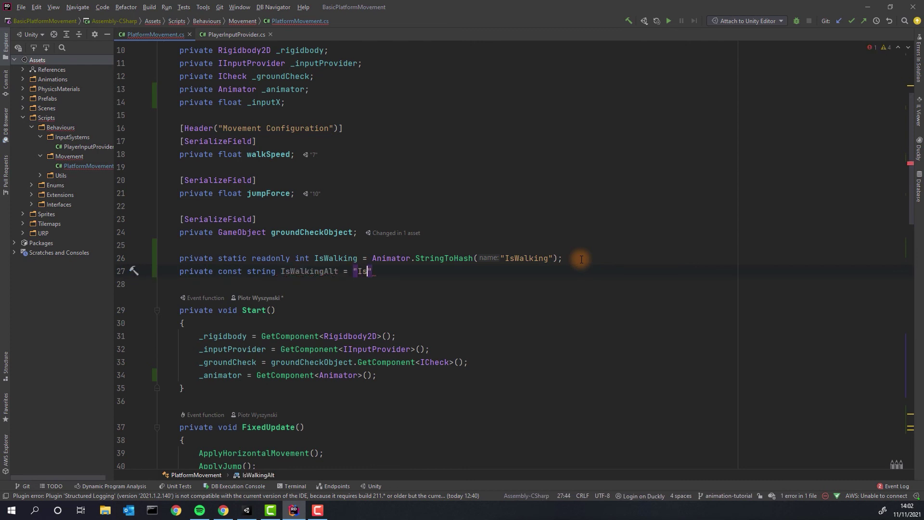
text(alking";)
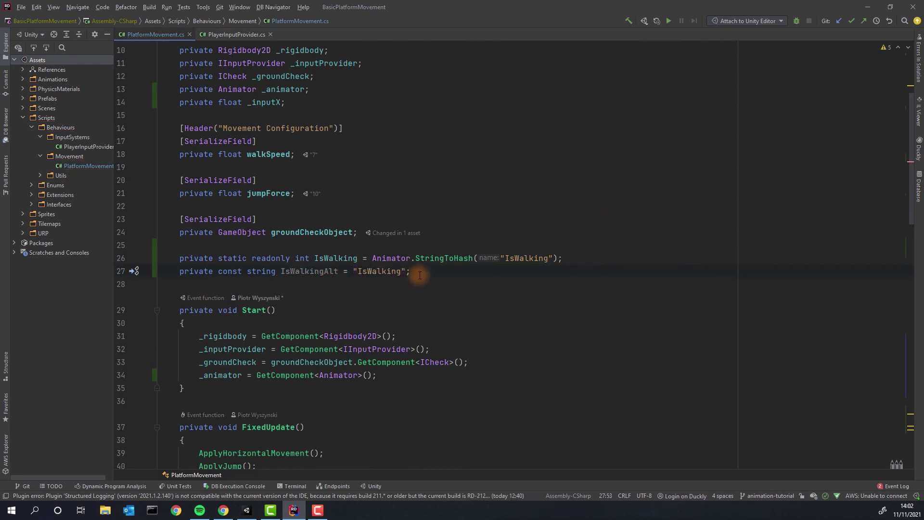
drag(417, 275, 154, 281)
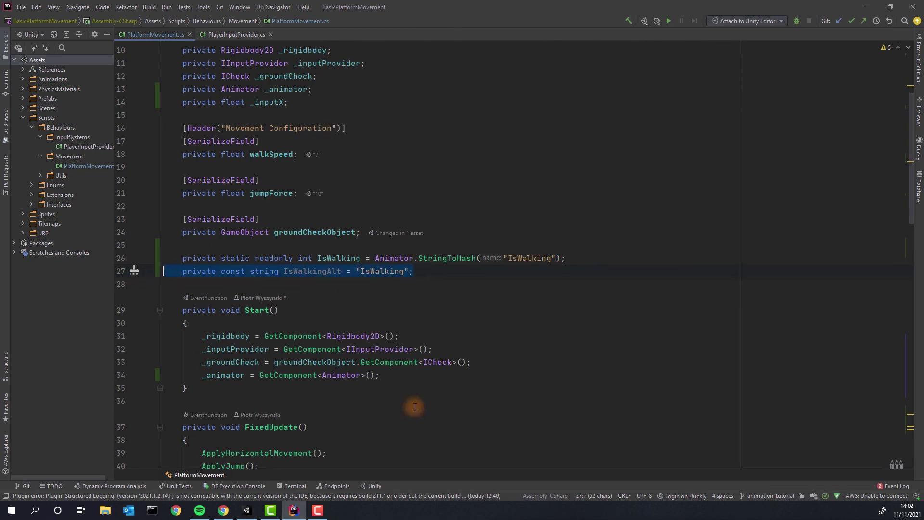
key(BackSpace)
key(BackSpace)
- Replace the "IsGrounded" and "VerticalVelocity" strings in ApplyAnimations with cached hash fields using the quick fix
drag(912, 147, 915, 387)
click(341, 345)
key(alt+Return)
click(223, 356)
click(348, 357)
key(alt+Return)
key(Return)
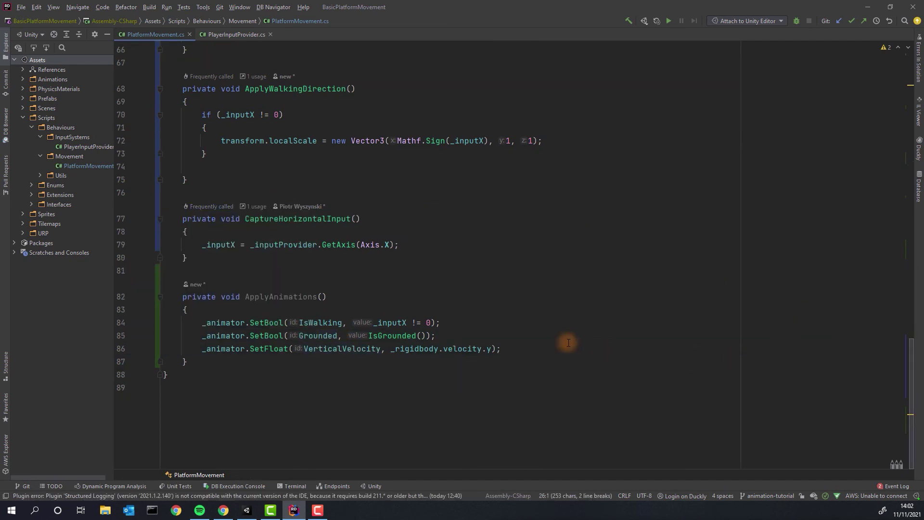
- Call ApplyAnimations() in the Update method after ApplyWalkingDirection()
double_click(260, 296)
key(ctrl+c)
scroll(250, 298, up, 6)
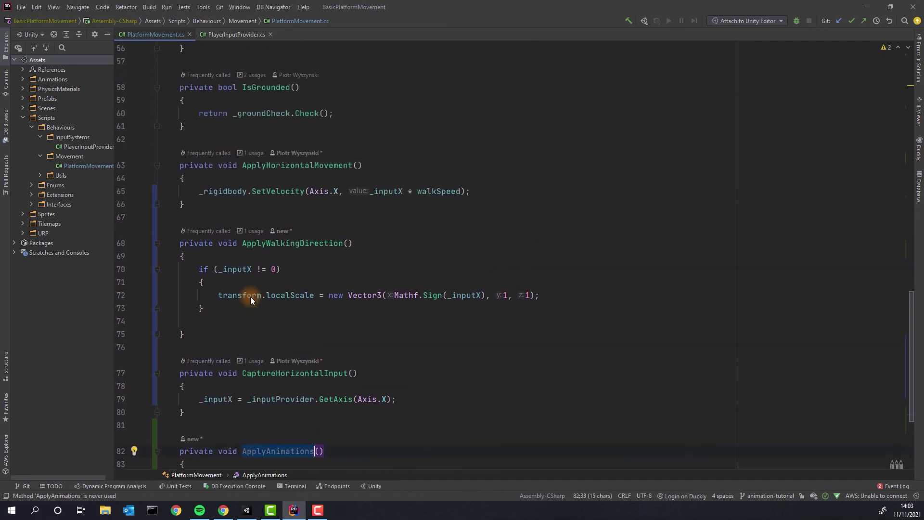
scroll(250, 296, up, 4)
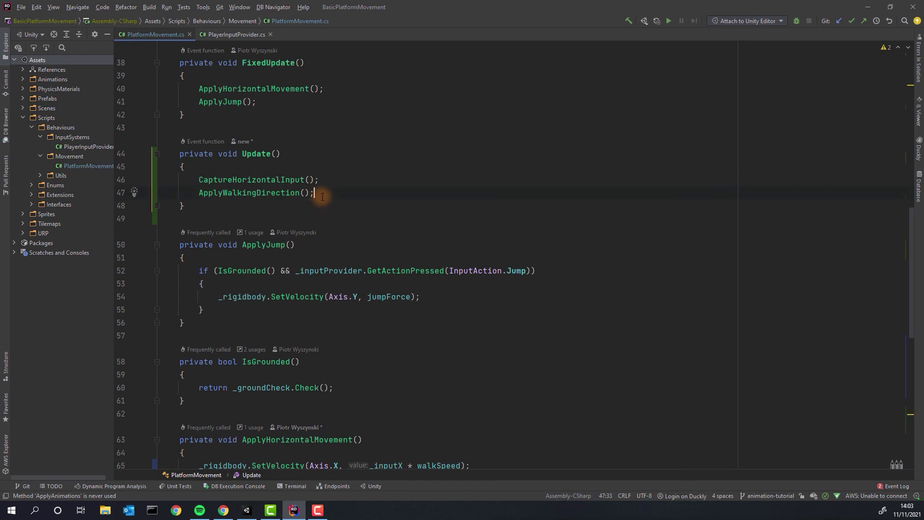
click(321, 195)
key(Return)
key(ctrl+v)
text(();)
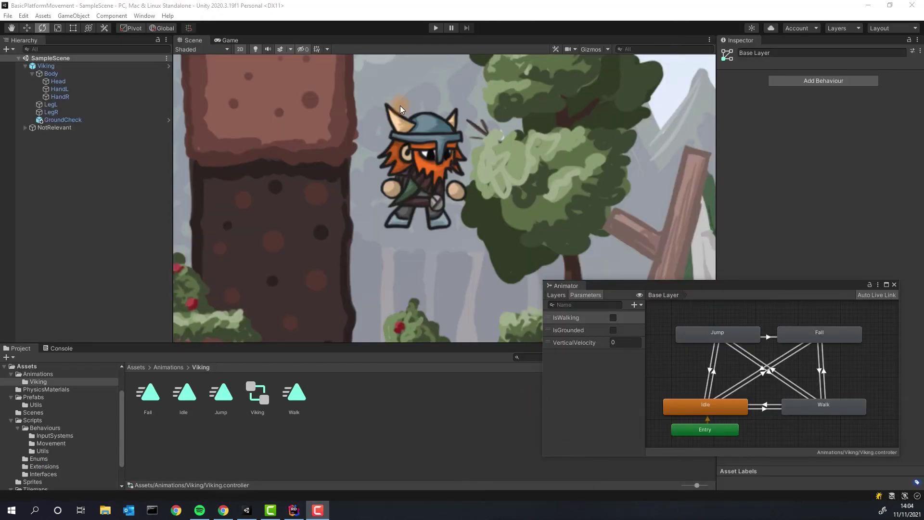
- Run the game in Unity and test the Viking's walking in both directions and jumping against the Animator states
key(ctrl+p)
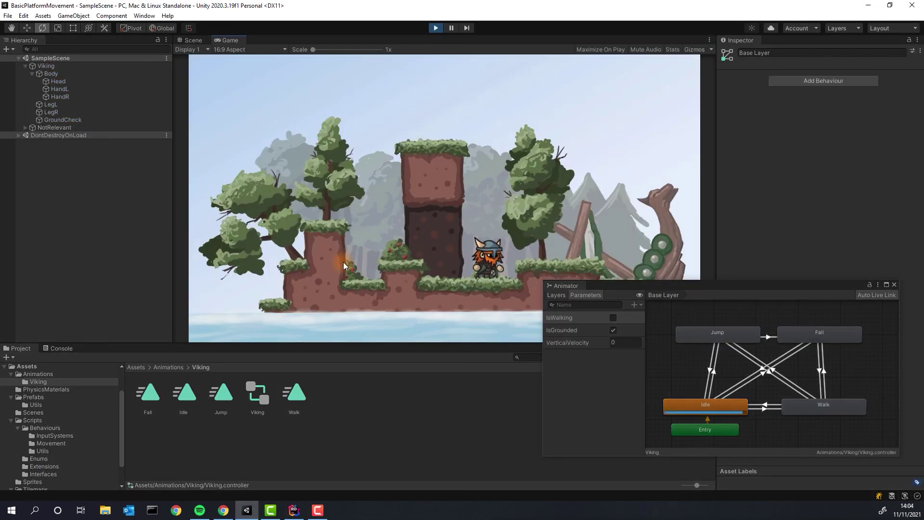
key(a)
key(d)
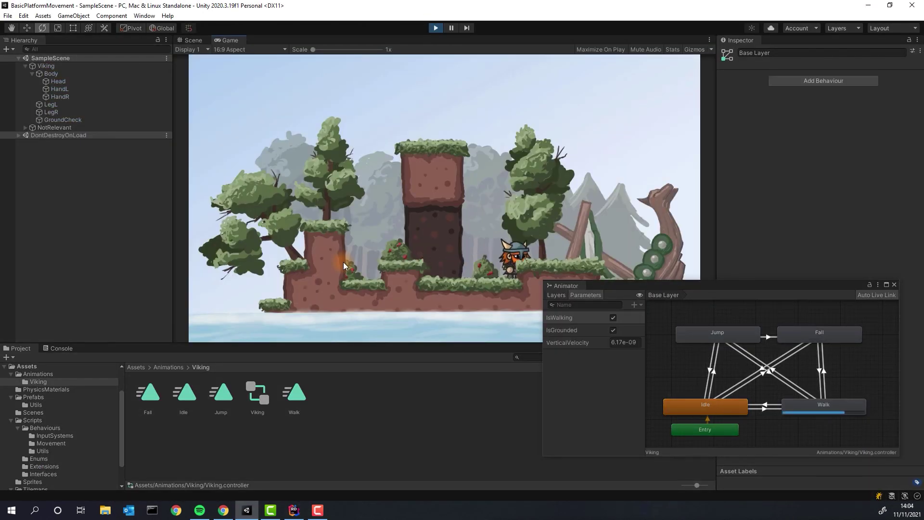
key(a)
key(space)
key(space)
key(Left)
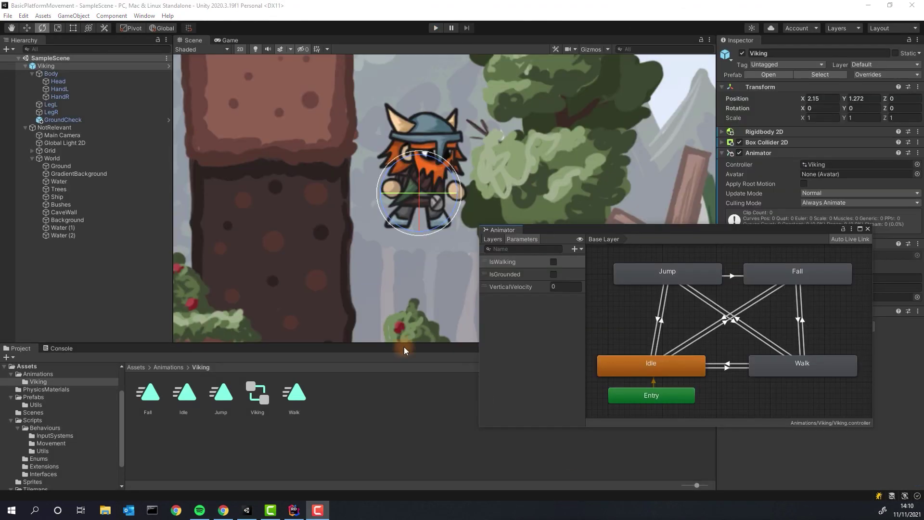
- Dock the floating Animator window as a tab beside Scene and Game
drag(491, 230, 215, 34)
drag(270, 38, 263, 38)
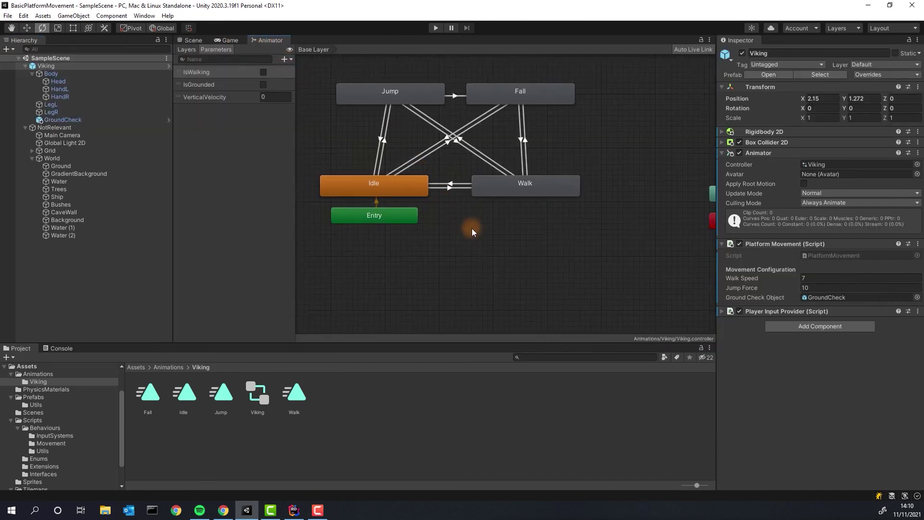
scroll(531, 258, up, 3)
middle_drag(512, 238, 507, 270)
scroll(507, 263, down, 2)
scroll(509, 197, up, 1)
- Enable Fixed Duration on the Jump to Fall transition, set its duration to 0.2 s, and compare its 2D preview before and after
click(517, 137)
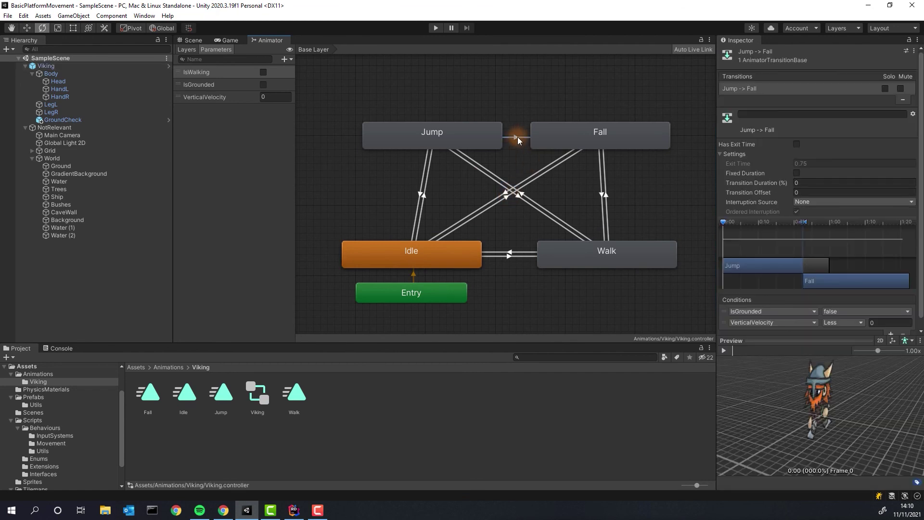
click(880, 340)
click(724, 351)
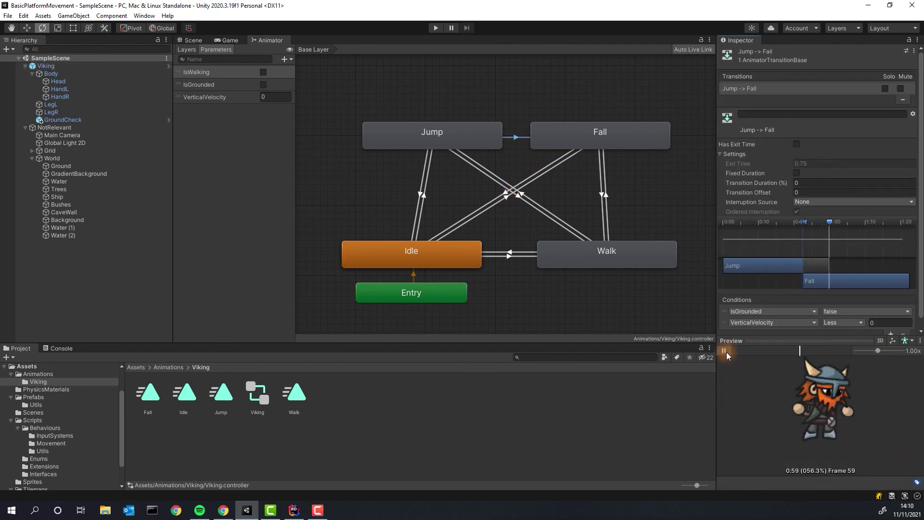
click(796, 173)
click(810, 183)
click(881, 341)
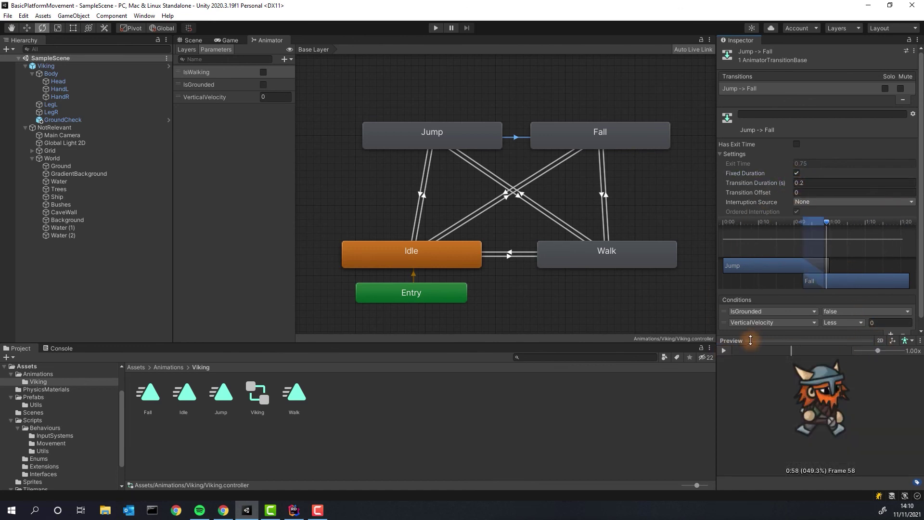
click(725, 351)
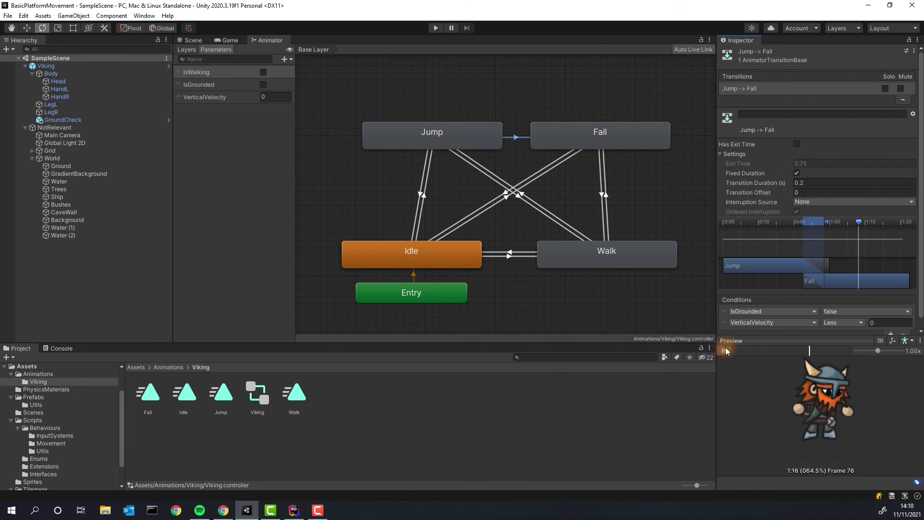
- Set the Idle to Jump transition's duration to 0.2 s and play its 2D preview
click(423, 195)
click(805, 183)
text(0.2)
click(726, 350)
click(880, 340)
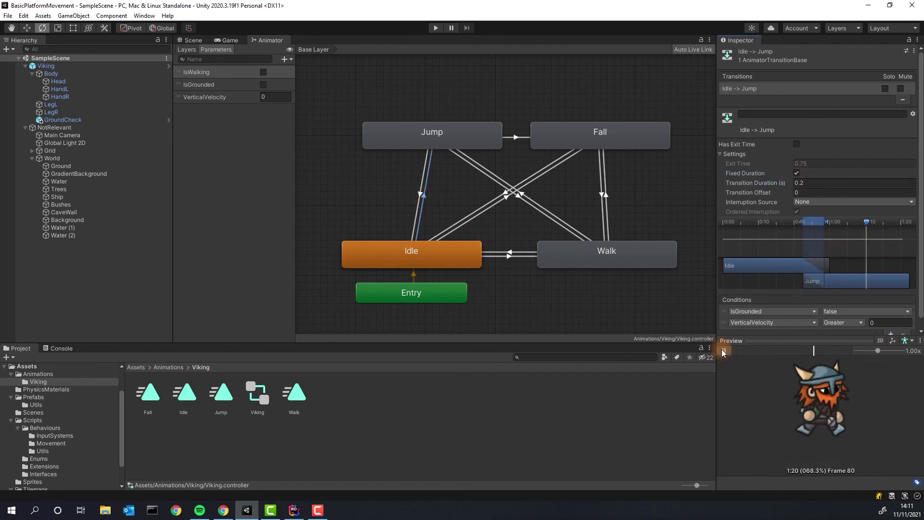
- Set the Fall to Walk transition's duration to 0.1 s
click(605, 196)
click(809, 183)
text(0,2)
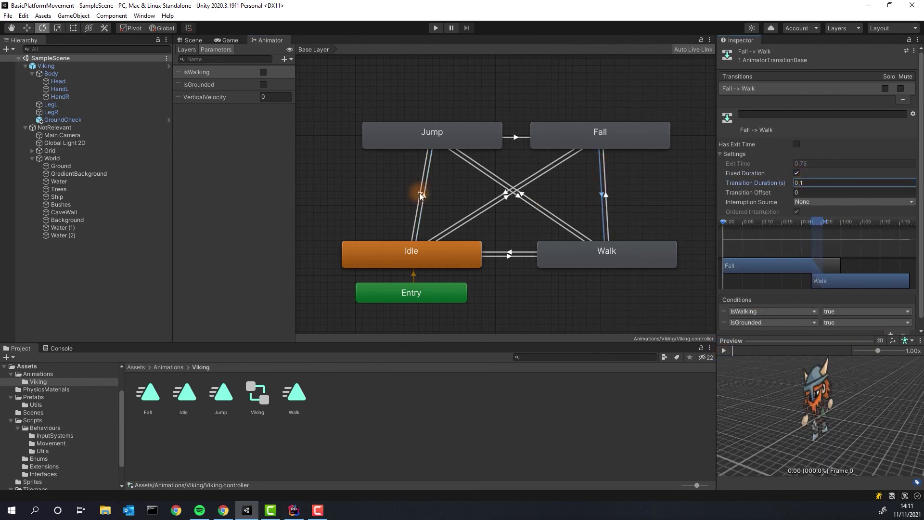
- Enable Fixed Duration and enter a transition duration on the Jump to Idle, Idle to Fall and Fall to Idle transitions
click(420, 193)
click(802, 183)
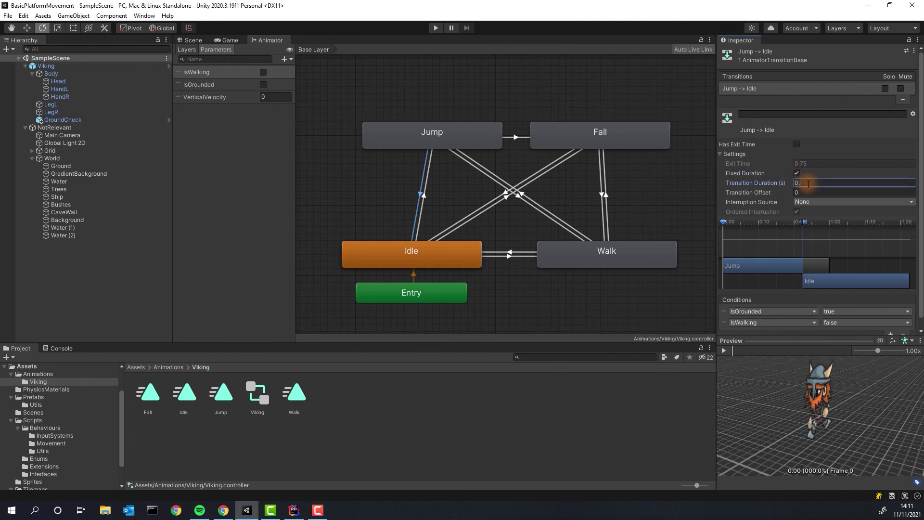
click(491, 205)
click(805, 181)
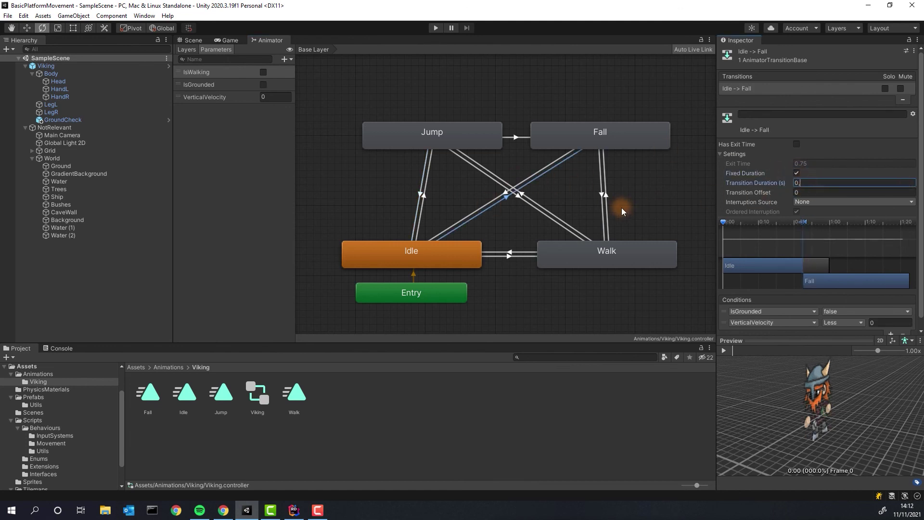
click(525, 198)
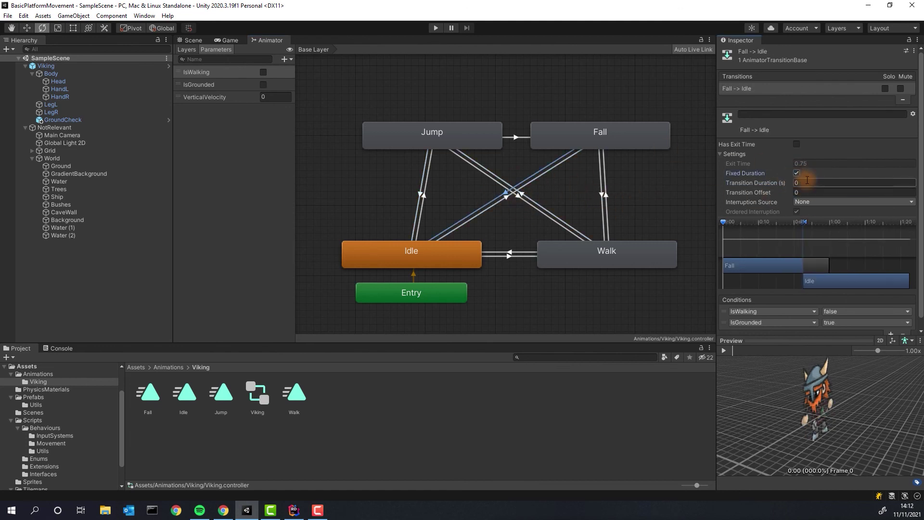
- Enable Fixed Duration and enter a transition duration on the two transitions between Jump and Walk
click(533, 203)
click(809, 183)
click(543, 215)
click(809, 183)
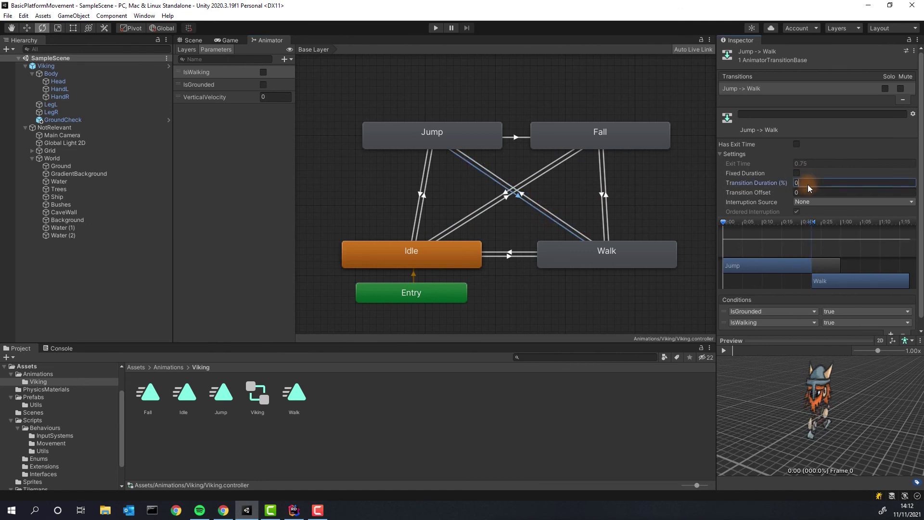
- Enable Fixed Duration on the Idle to Walk transition, set its duration to 0.1 s, and deselect the transition
click(504, 248)
click(797, 183)
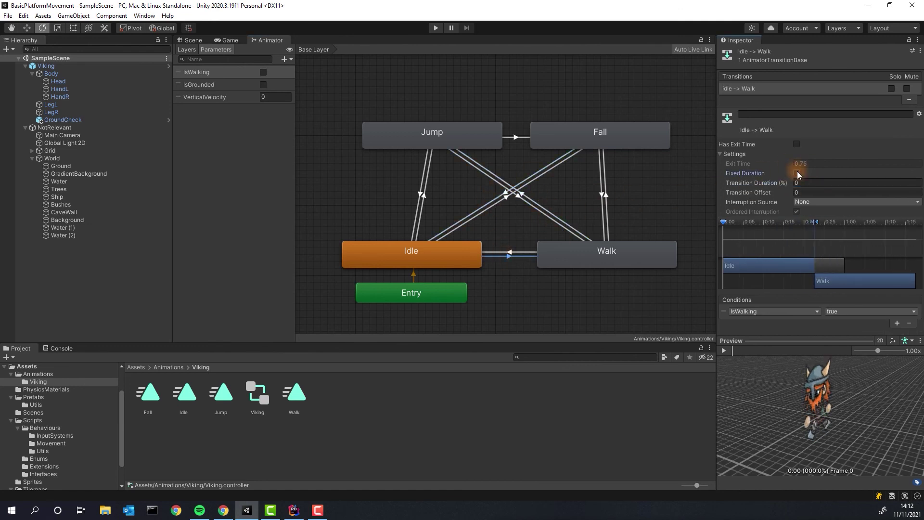
text(0,1)
click(499, 244)
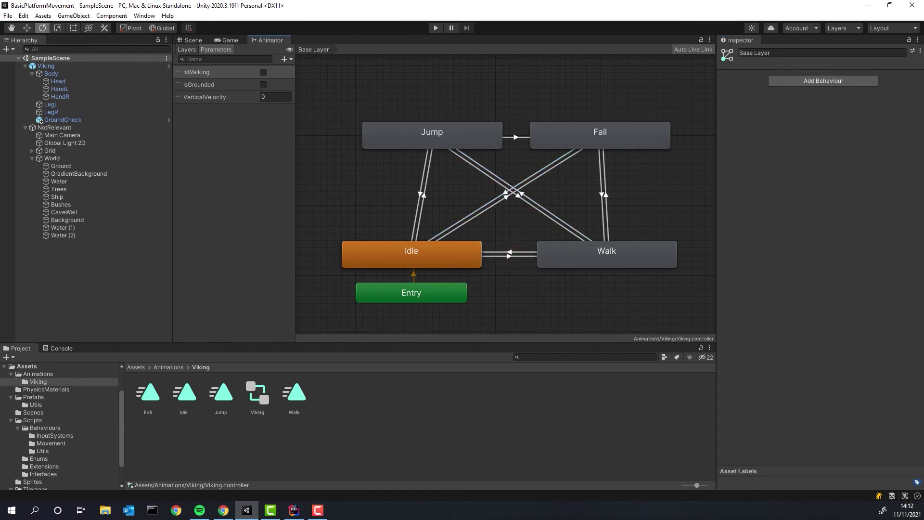
- Run the game and move the Viking back and forth with repeated jumps to test the blended Idle, Walk, Jump and Fall animations
click(436, 28)
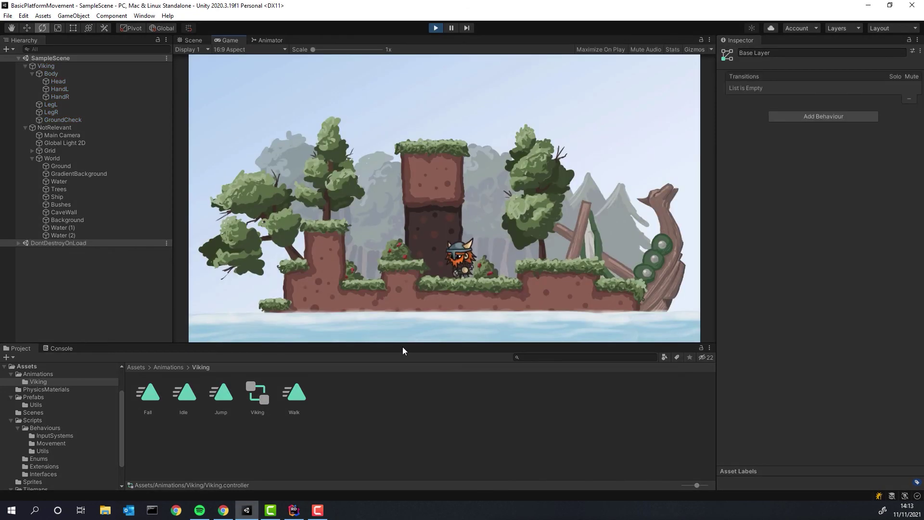
key(d)
key(space)
key(space)
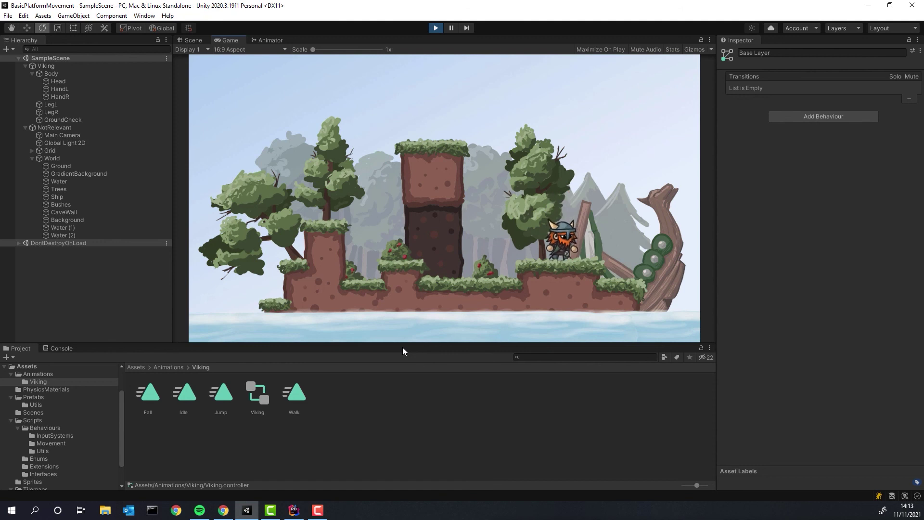
key(Left)
key(space)
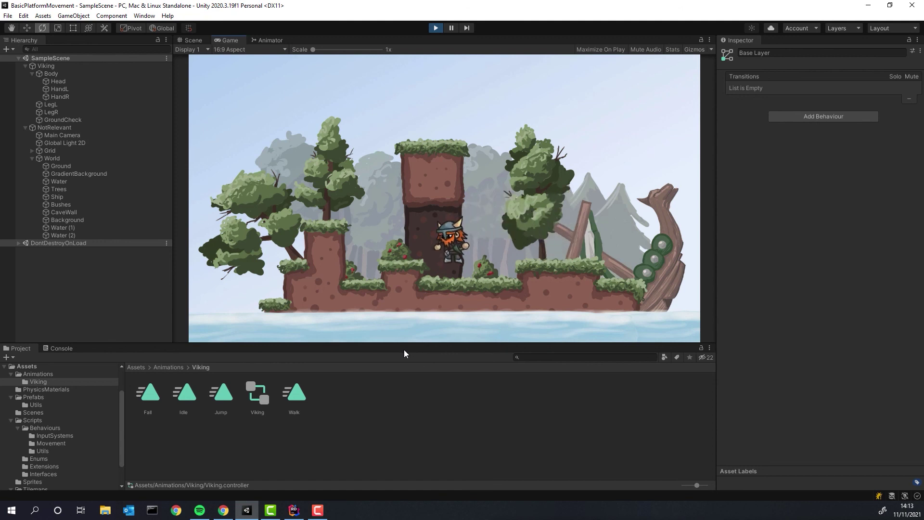
key(space)
key(space)
key(a)
key(d)
key(space)
key(space)
key(a)
key(space)
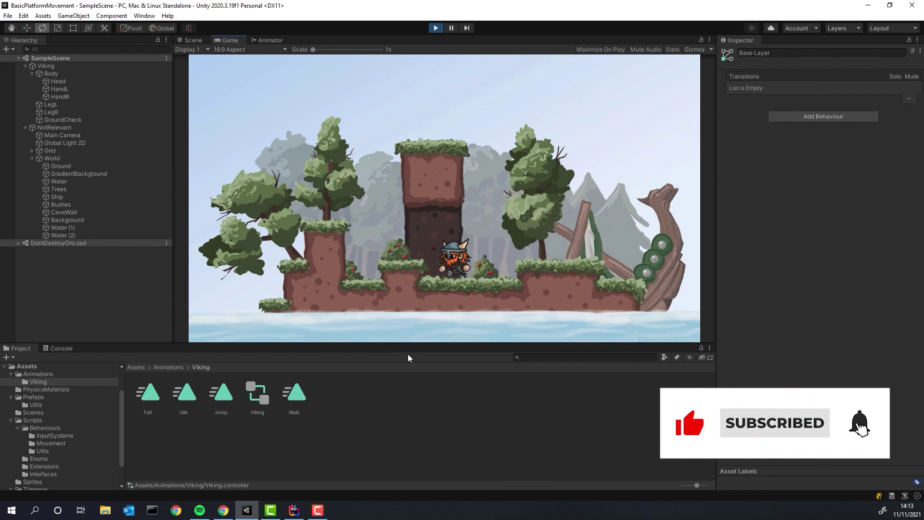
key(a)
key(space)
key(Right)
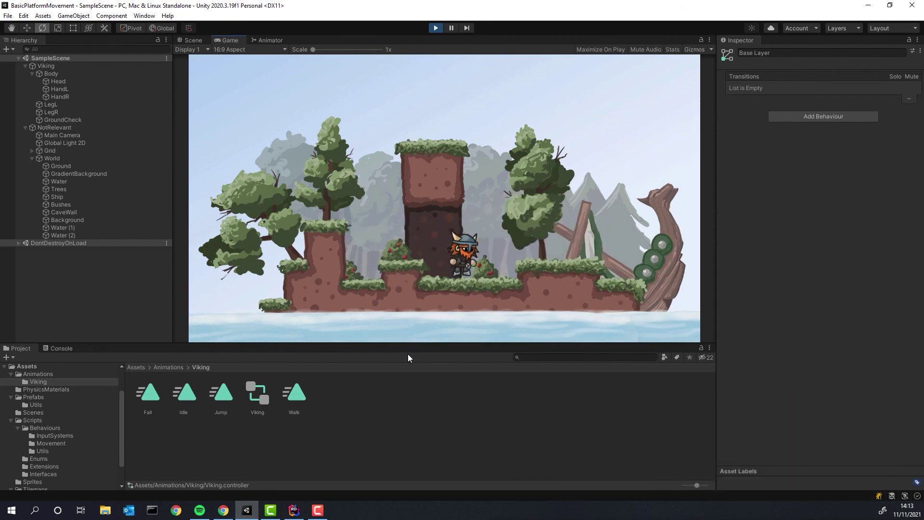